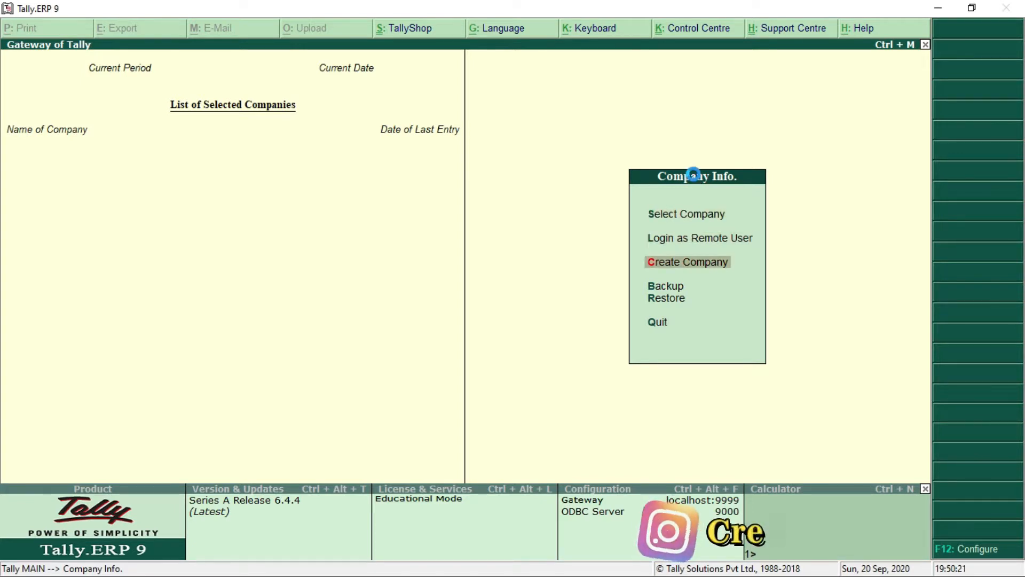
# Start a new company named Rohan Traders, keeping the same mailing name, a blank address and India as country.
pyautogui.press('Return')
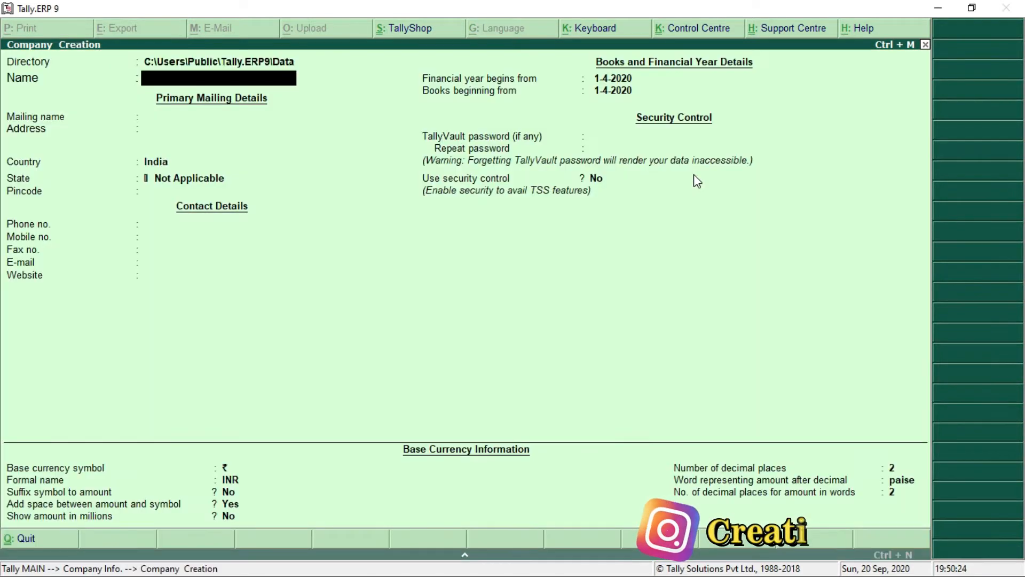
pyautogui.write('Roha')
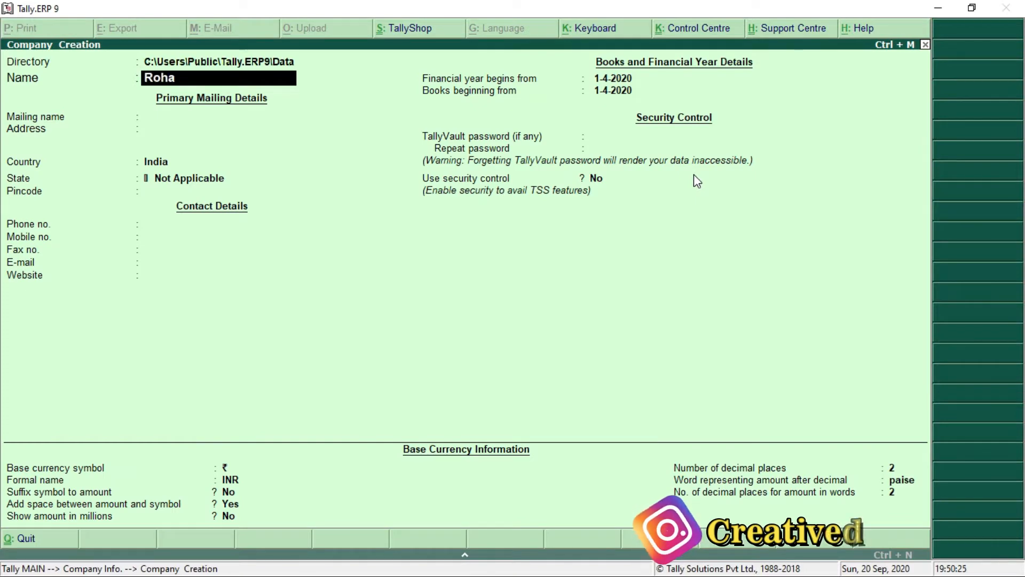
pyautogui.write('n Trader')
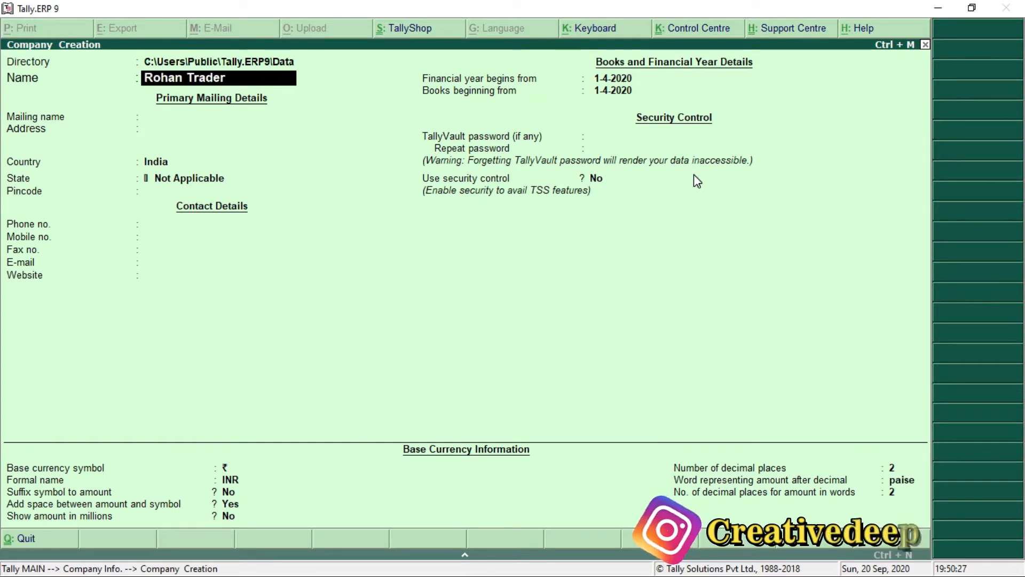
pyautogui.write('s')
pyautogui.press('Return')
pyautogui.press('Return')
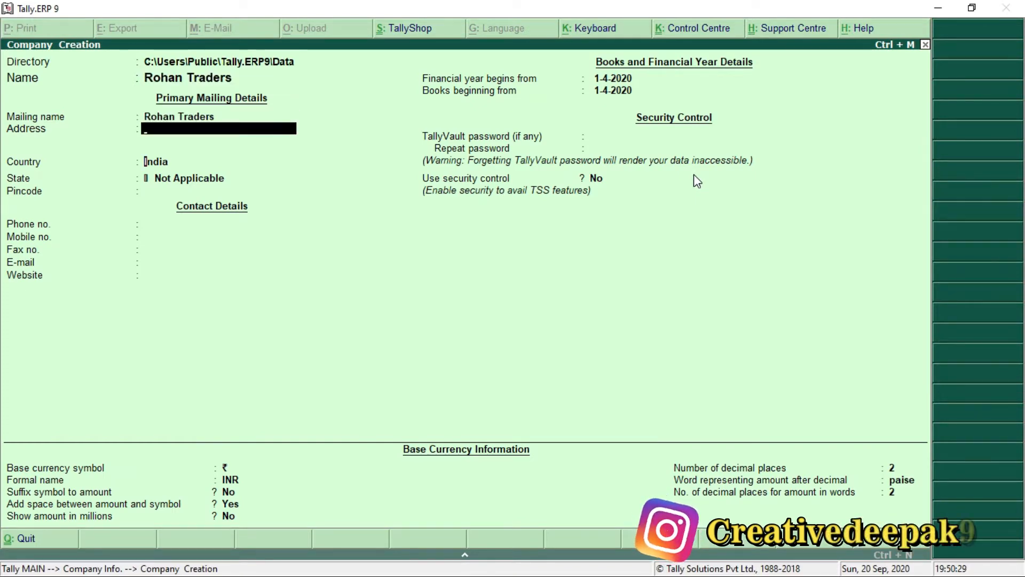
pyautogui.press('Return')
pyautogui.press('Return')
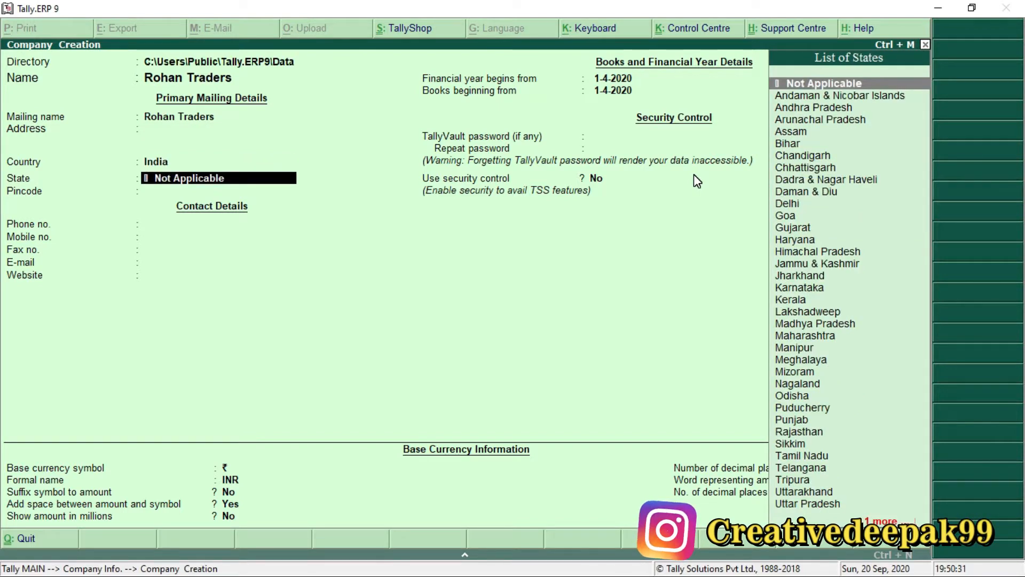
# Set the company's state to Bihar and leave the pincode and all contact details blank.
pyautogui.write('b')
pyautogui.press('Return')
pyautogui.press('Return')
pyautogui.press('Return')
pyautogui.press('Return')
pyautogui.press('Return')
pyautogui.press('Return')
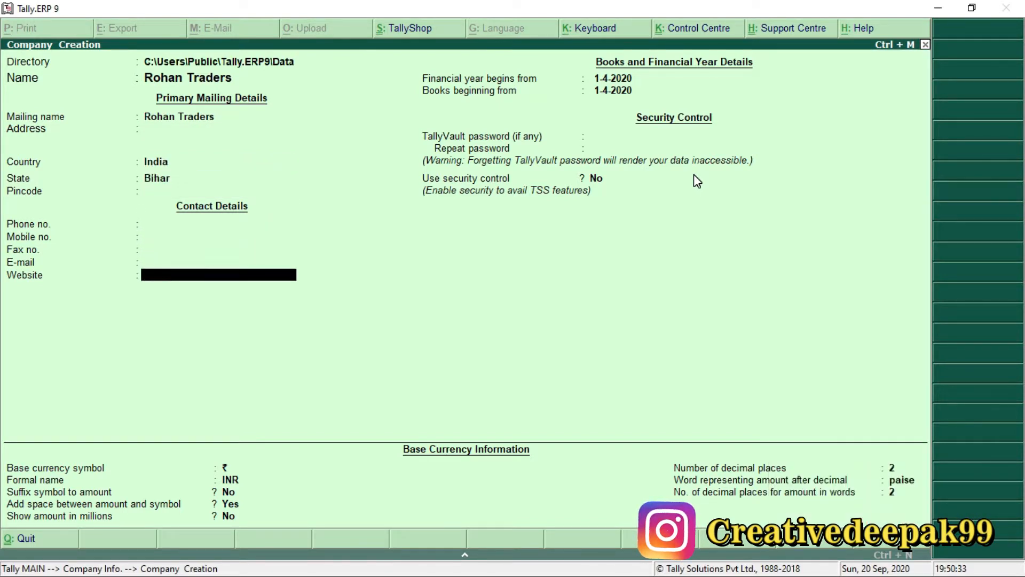
pyautogui.press('Return')
# Keep the default financial year, security and base currency settings and save the new company.
pyautogui.press('Return')
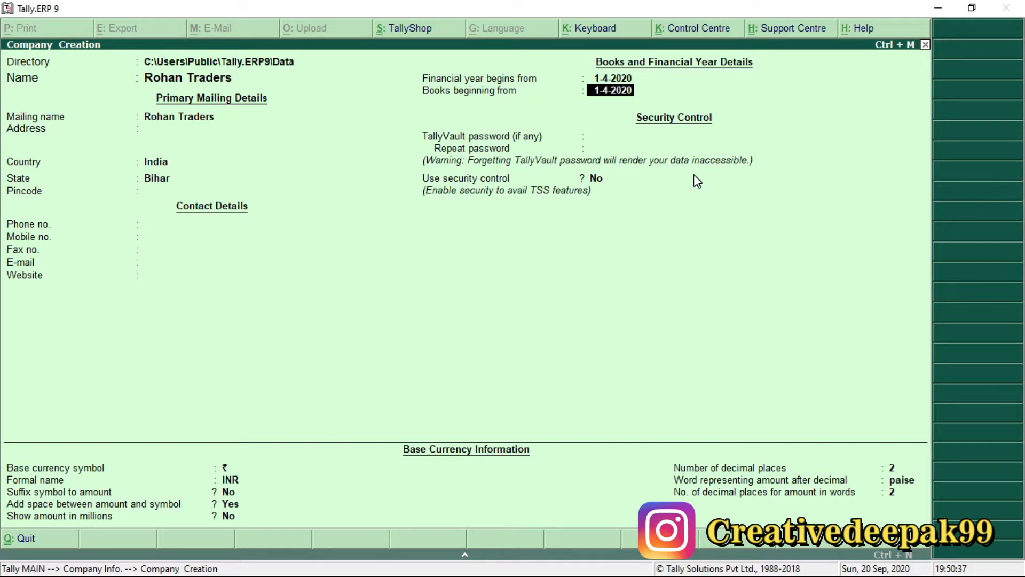
pyautogui.press('Return')
pyautogui.press('Return')
pyautogui.press('Return')
pyautogui.press('Return')
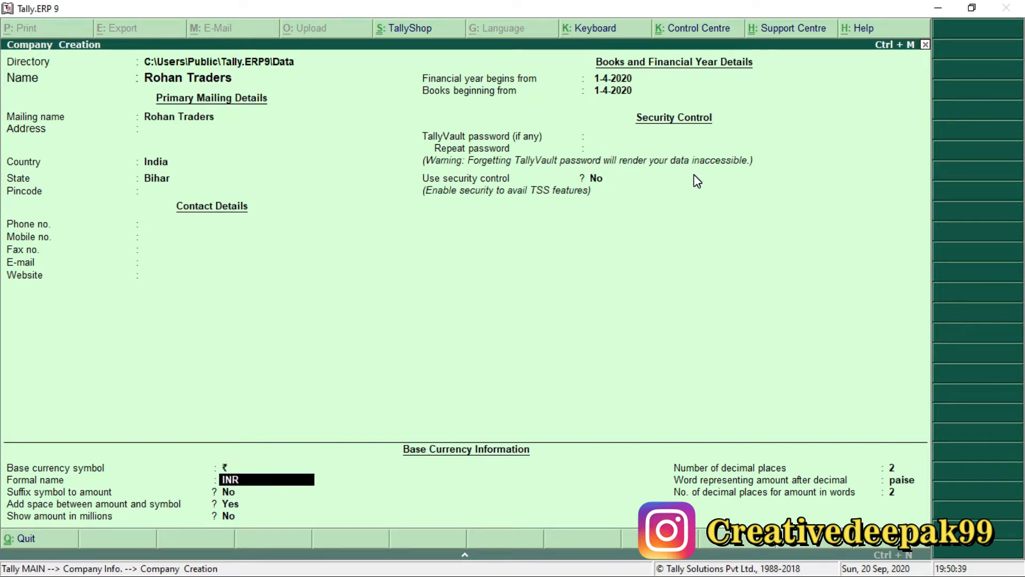
pyautogui.press('Return')
pyautogui.press('Return')
pyautogui.press('Return')
pyautogui.press('Return')
pyautogui.press('Return')
pyautogui.press('Return')
pyautogui.press('Return')
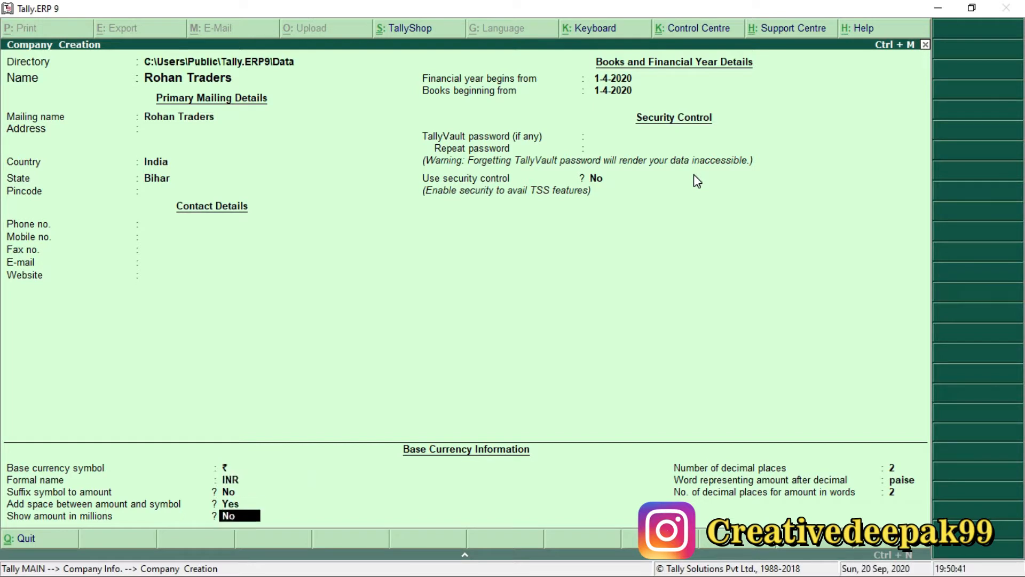
pyautogui.press('Return')
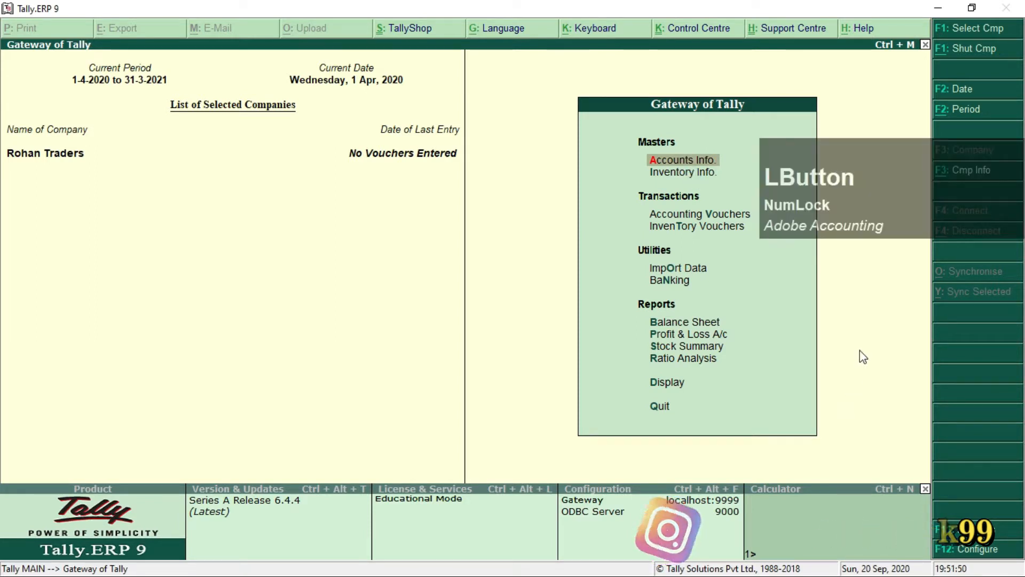
pyautogui.moveTo(862, 165); pyautogui.dragTo(181, 387)
pyautogui.click(427, 264)
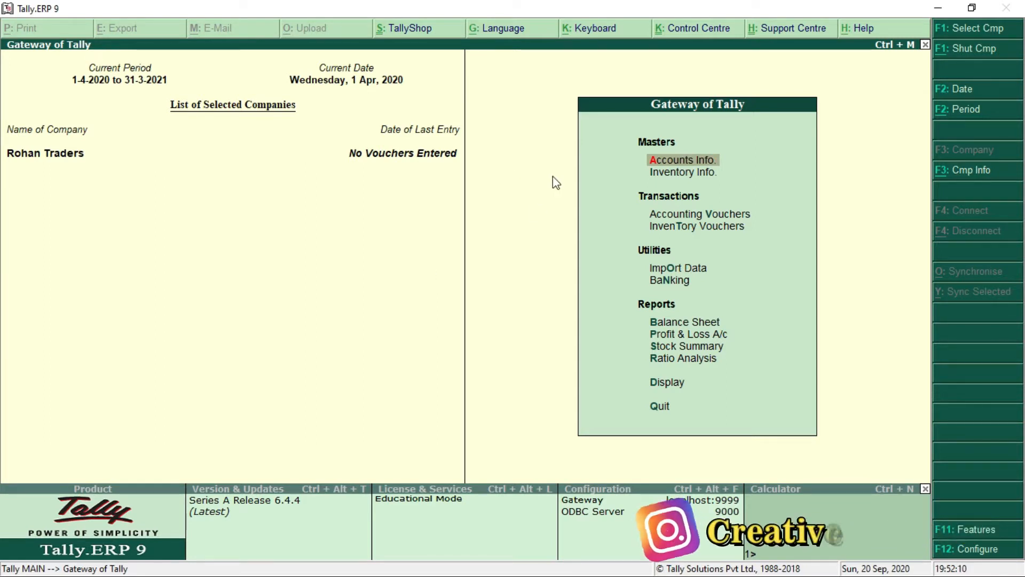
pyautogui.click(695, 117)
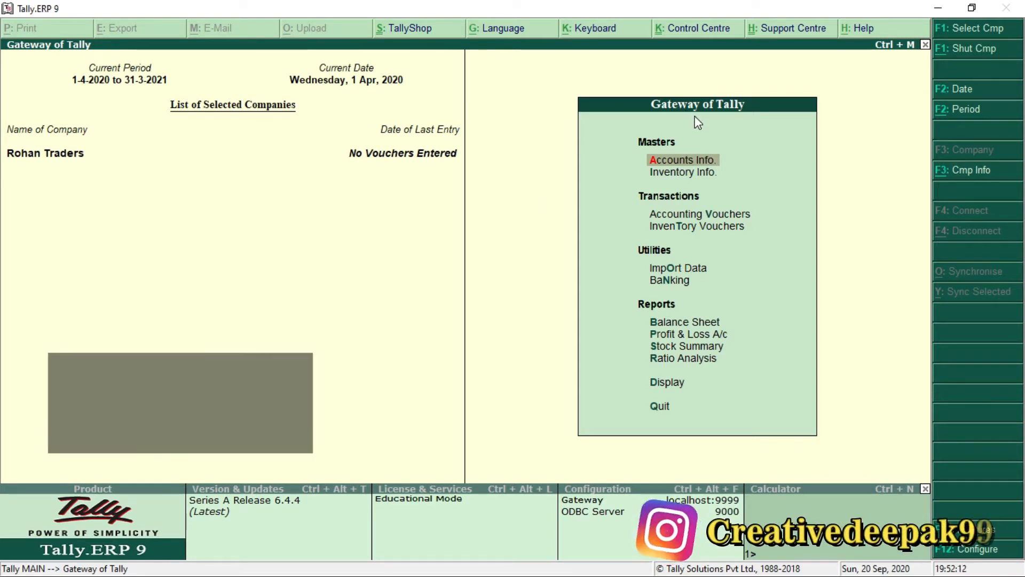
# Open the Statutory & Taxation settings in the company features of Rohan Traders.
pyautogui.press('F11')
pyautogui.press('Down')
pyautogui.press('Down')
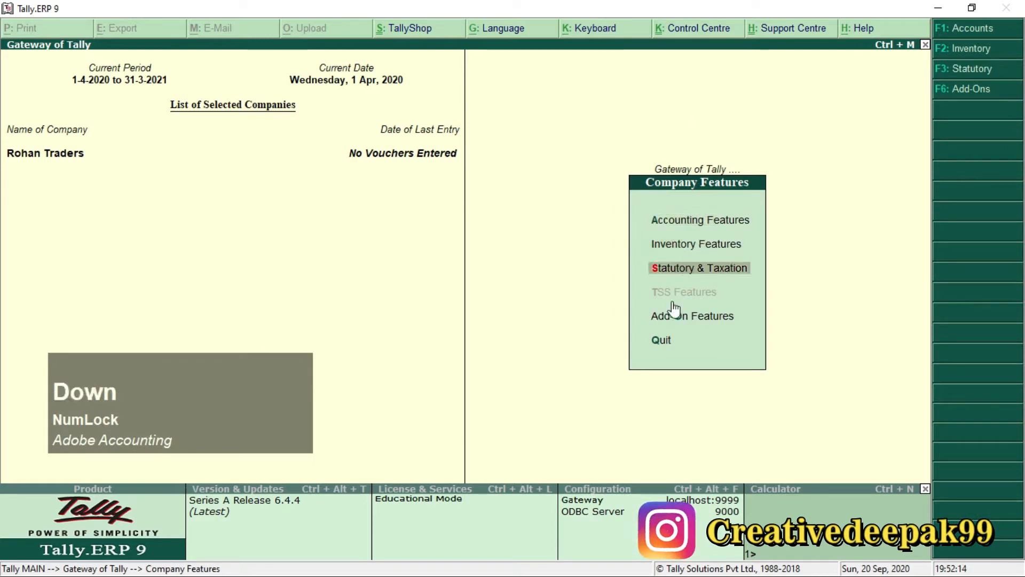
pyautogui.hotkey('ctrl', '2')
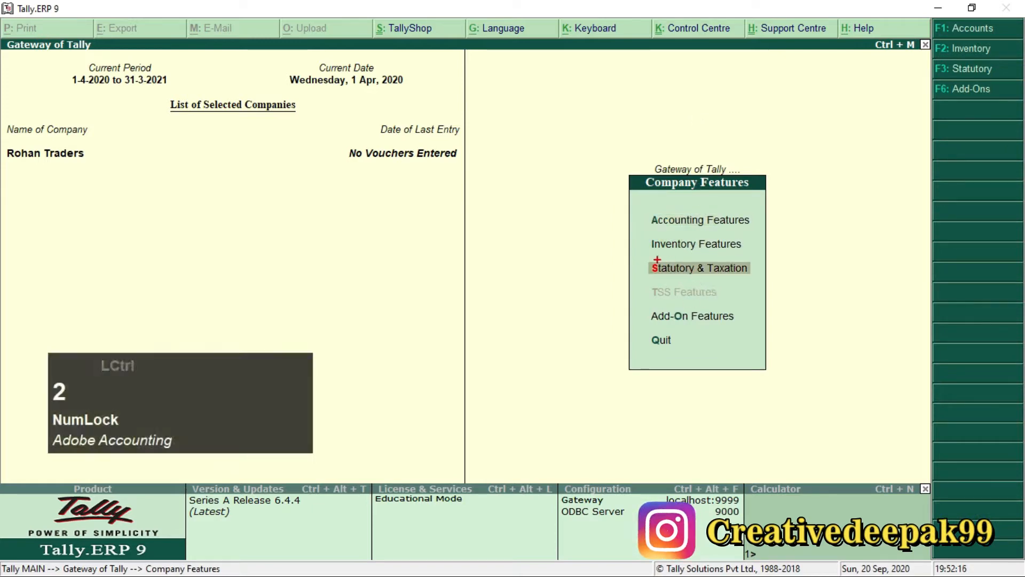
pyautogui.moveTo(639, 255); pyautogui.dragTo(758, 287)
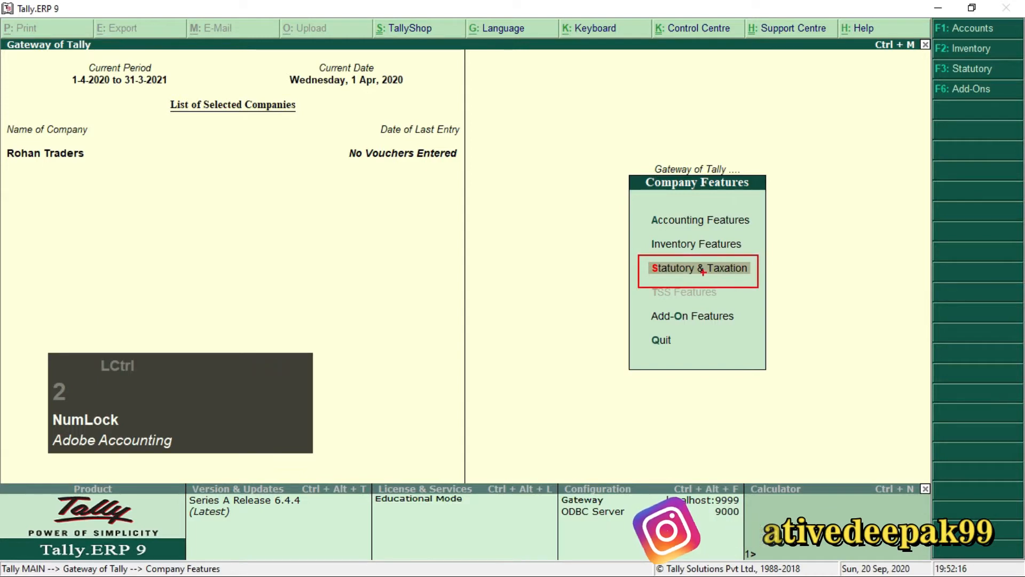
pyautogui.scroll(1, 702, 272)
pyautogui.press('Escape')
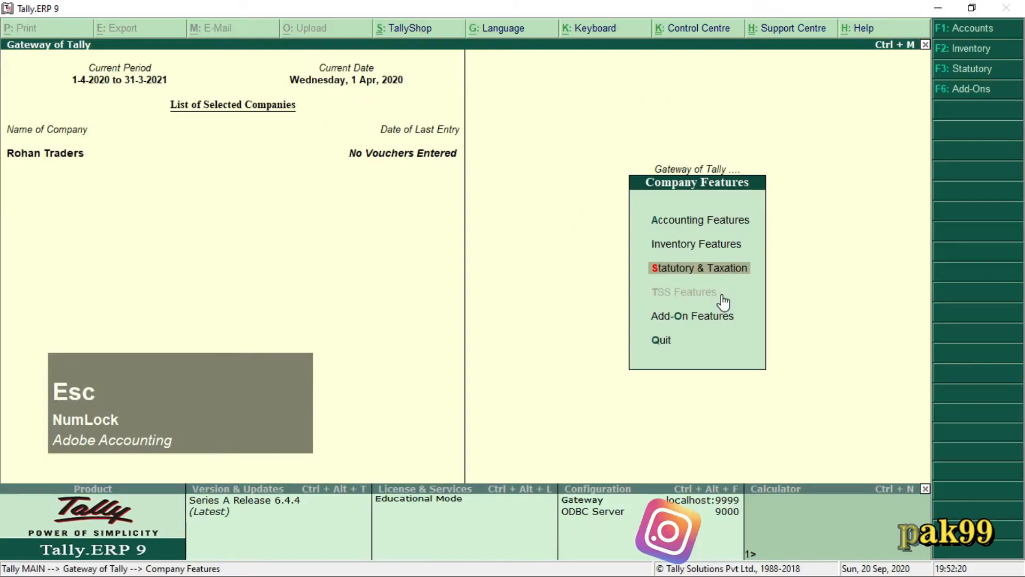
pyautogui.press('Return')
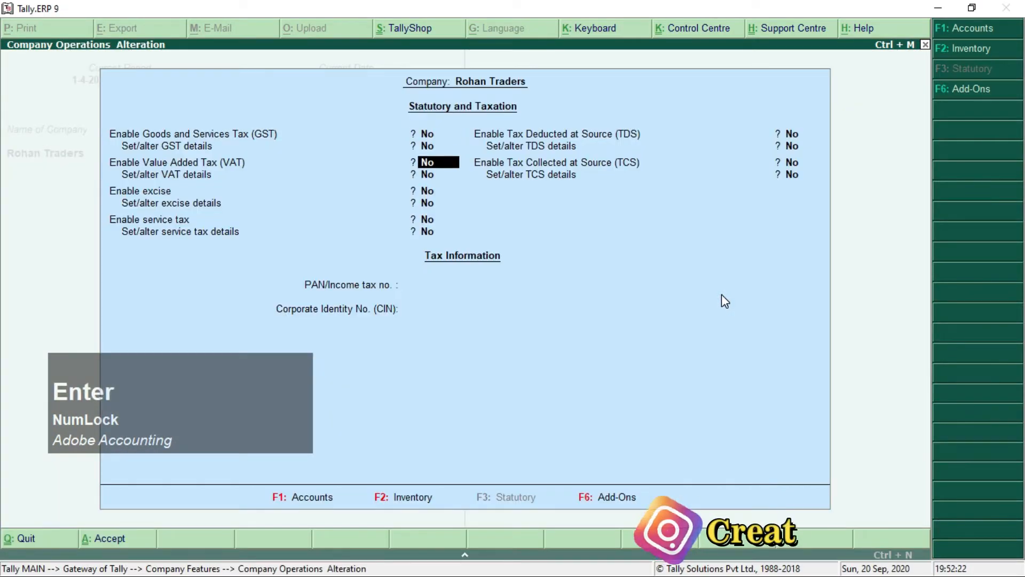
# Enable Tax Deducted at Source (TDS) for the company and set the option to alter TDS details to Yes.
pyautogui.press('Return')
pyautogui.press('Return')
pyautogui.press('Return')
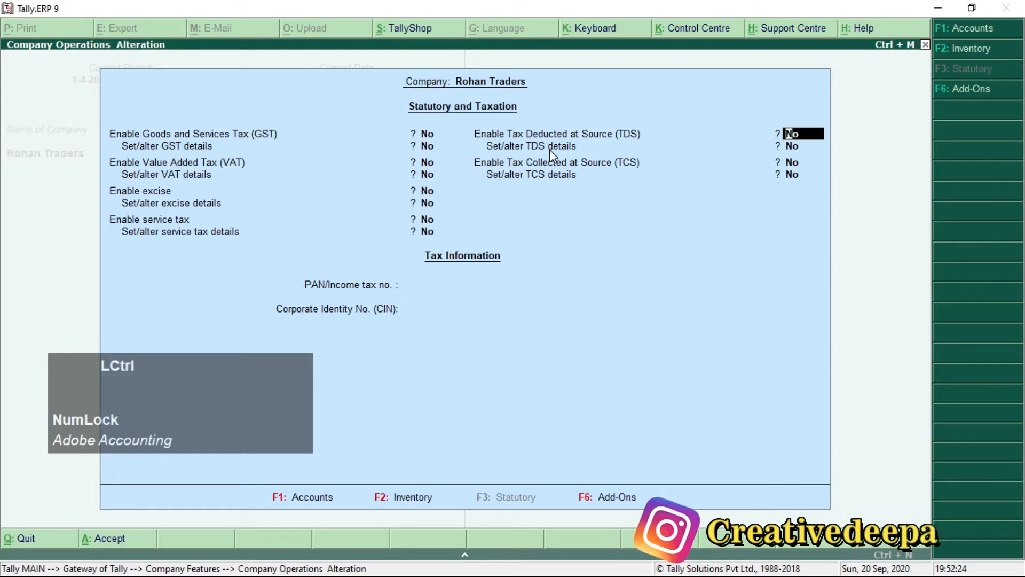
pyautogui.hotkey('ctrl', '2')
pyautogui.moveTo(461, 119)
pyautogui.mouseDown()
pyautogui.moveTo(539, 155)
pyautogui.moveTo(644, 153)
pyautogui.mouseUp()
pyautogui.scroll(2, 537, 140)
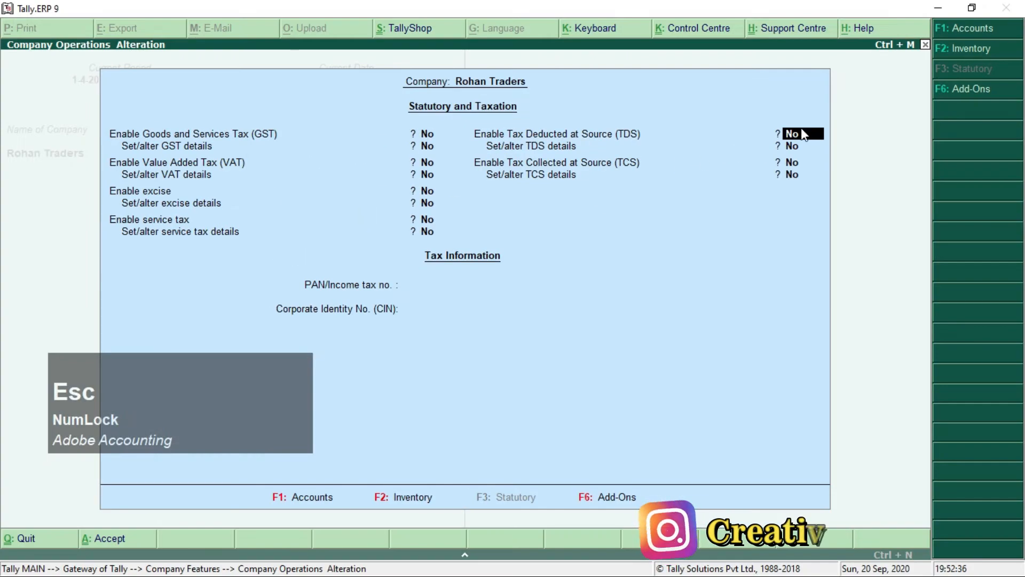
pyautogui.press('y')
pyautogui.press('KP_Enter')
pyautogui.press('y')
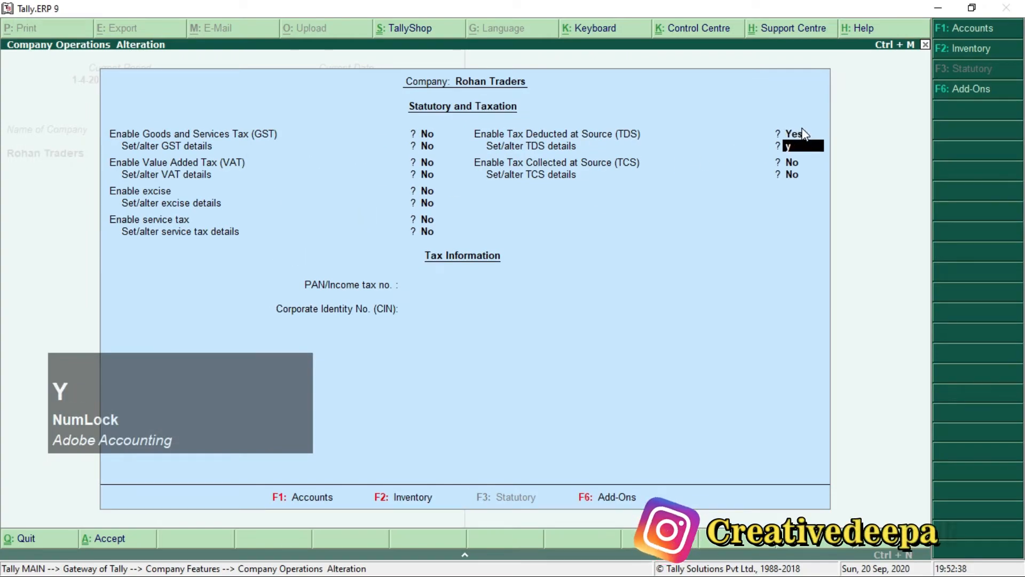
pyautogui.press('KP_Enter')
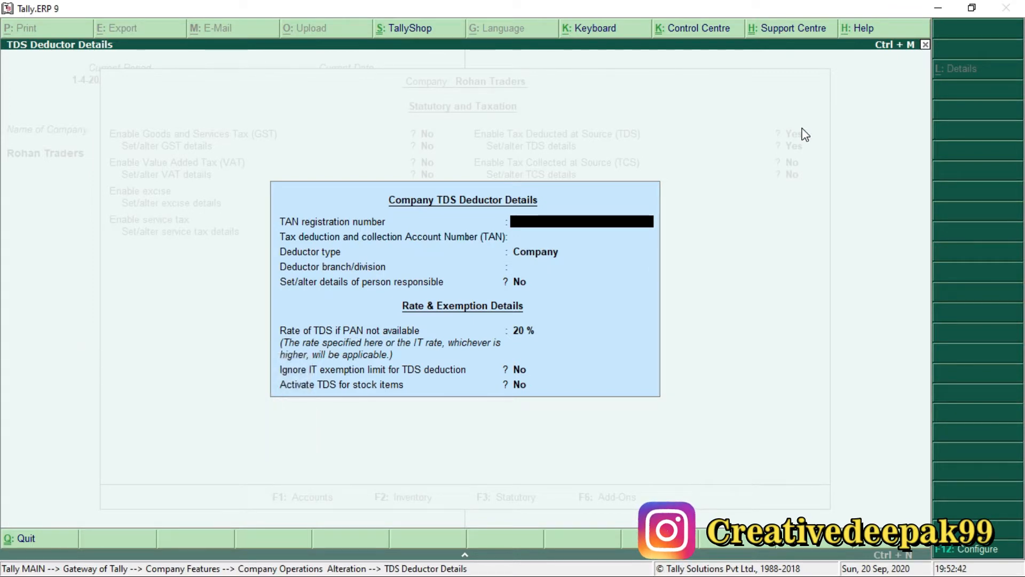
# Enter the TAN registration number and the tax deduction and collection account number in the company's TDS deductor details.
pyautogui.write('586877444')
pyautogui.press('Return')
pyautogui.write('96')
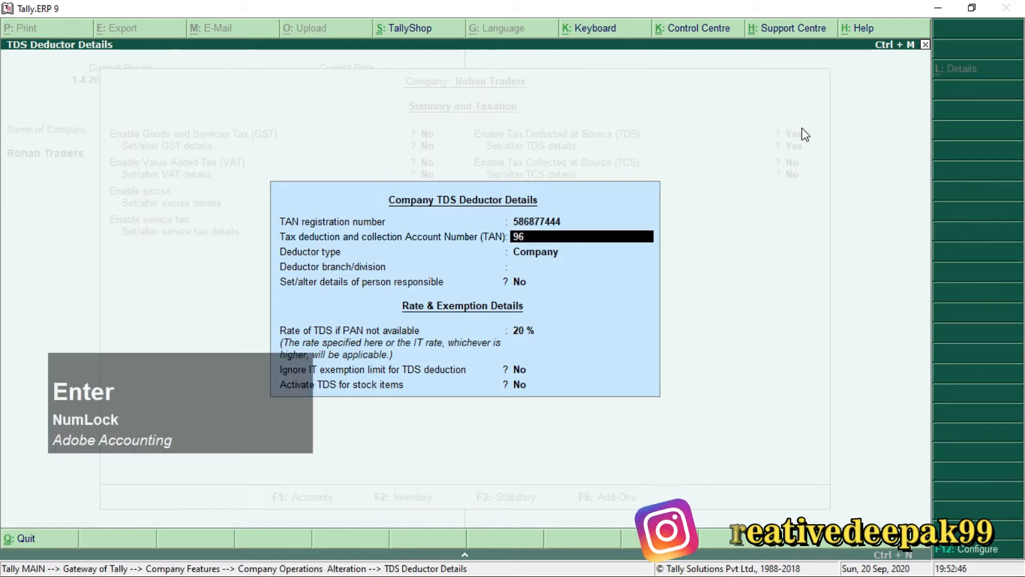
pyautogui.write('57445')
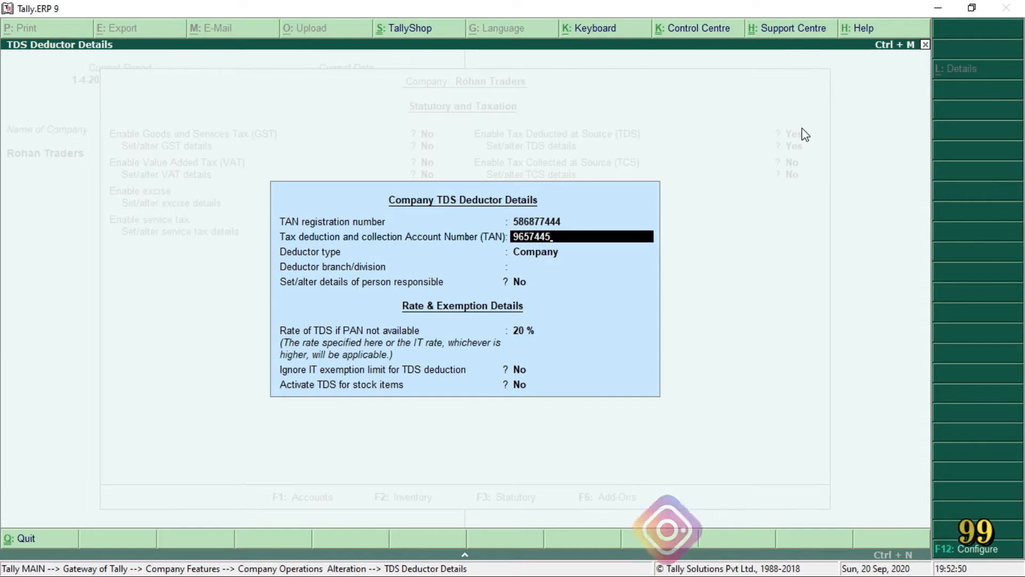
pyautogui.press('Return')
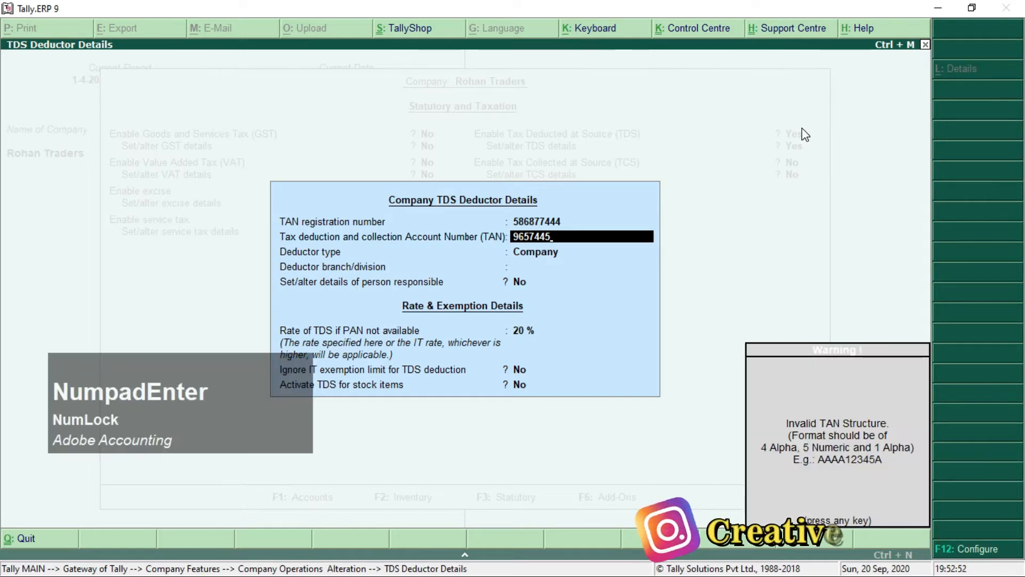
pyautogui.press('Return')
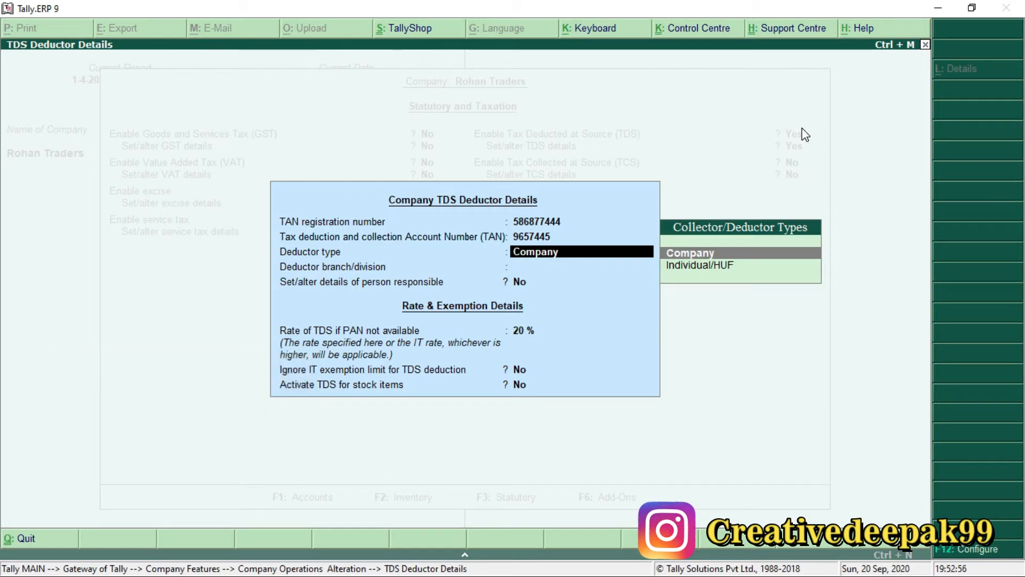
# Keep Company as deductor type, set the deductor branch/division to Patna and accept the default rate and exemption details.
pyautogui.press('Return')
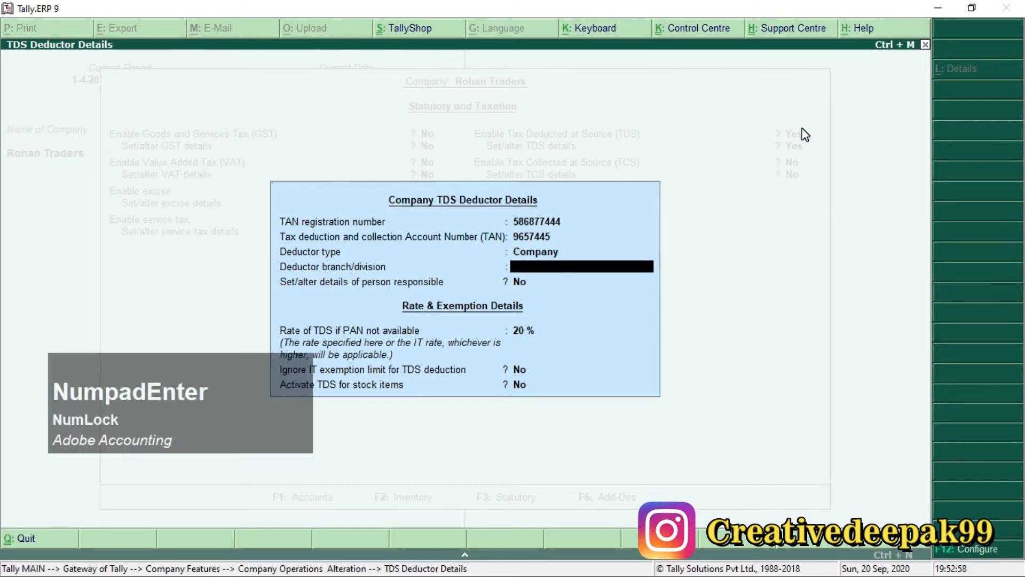
pyautogui.write('Patna')
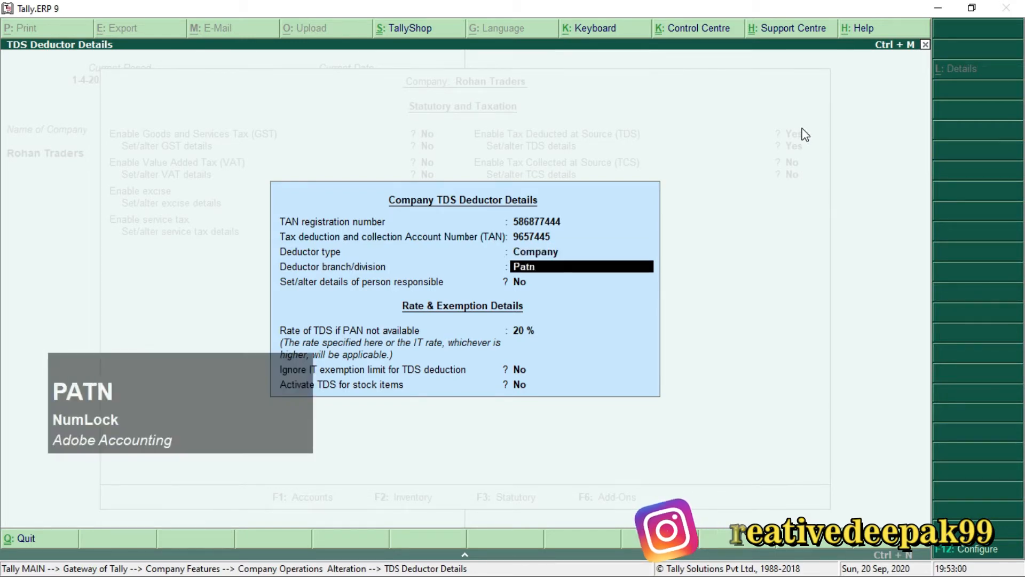
pyautogui.press('Return')
pyautogui.press('Return')
pyautogui.press('Return')
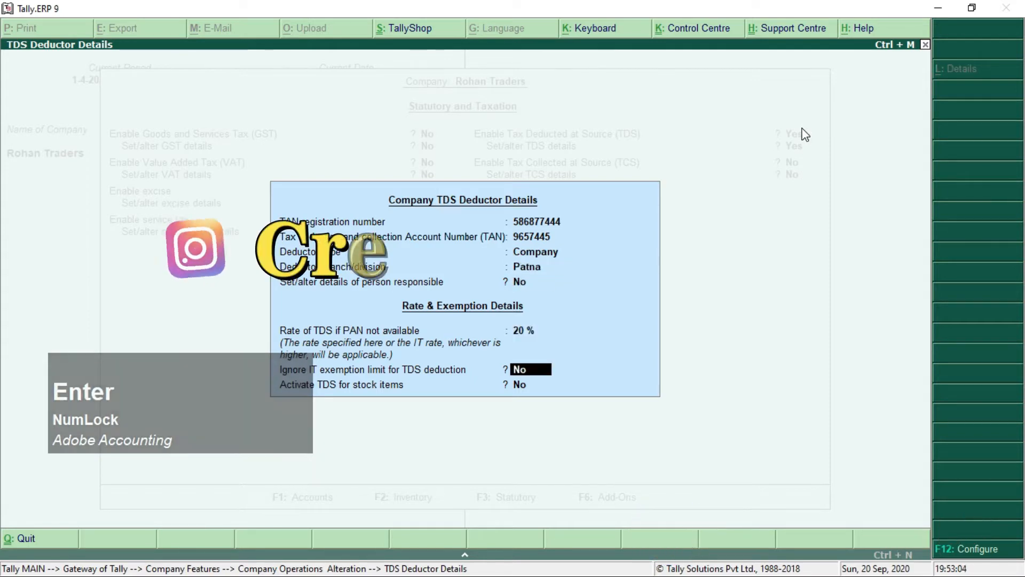
pyautogui.press('Return')
pyautogui.press('Return')
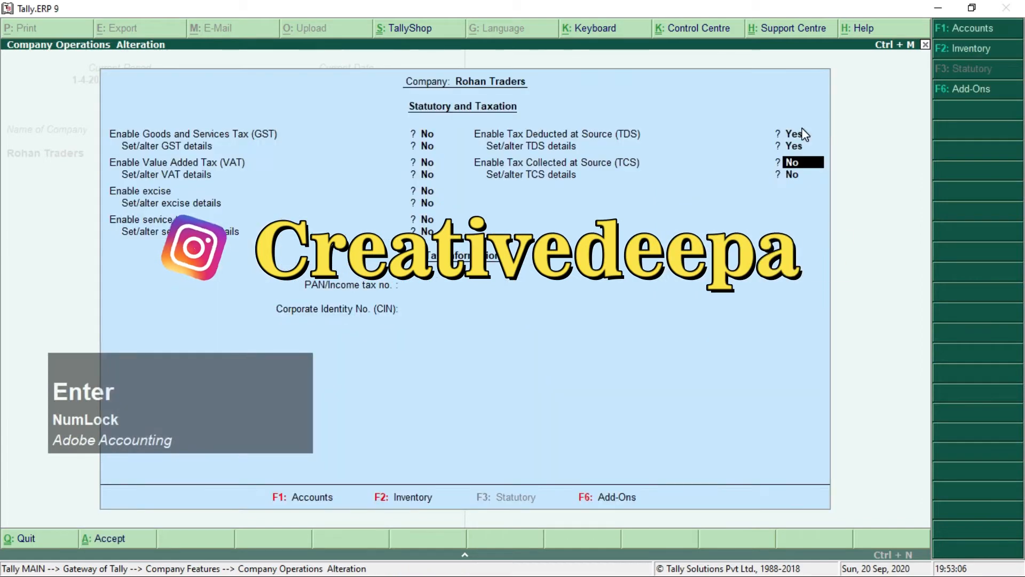
# Leave TCS disabled and the tax information blank, save the statutory settings and return to the Gateway of Tally.
pyautogui.press('Return')
pyautogui.press('Return')
pyautogui.press('Return')
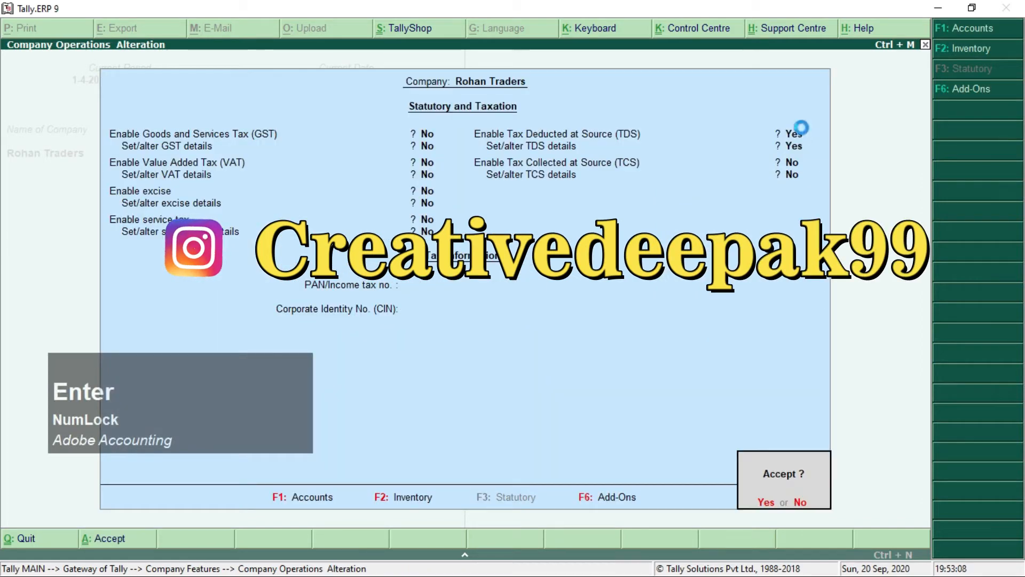
pyautogui.press('Return')
pyautogui.press('Escape')
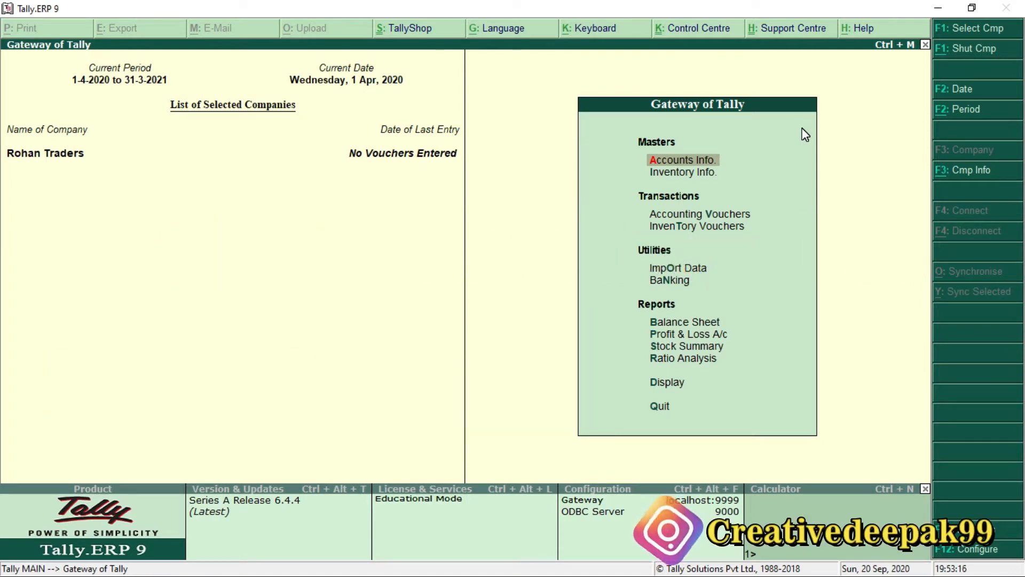
# Open the creation form for a new single ledger in the accounts masters.
pyautogui.press('Return')
pyautogui.press('Down')
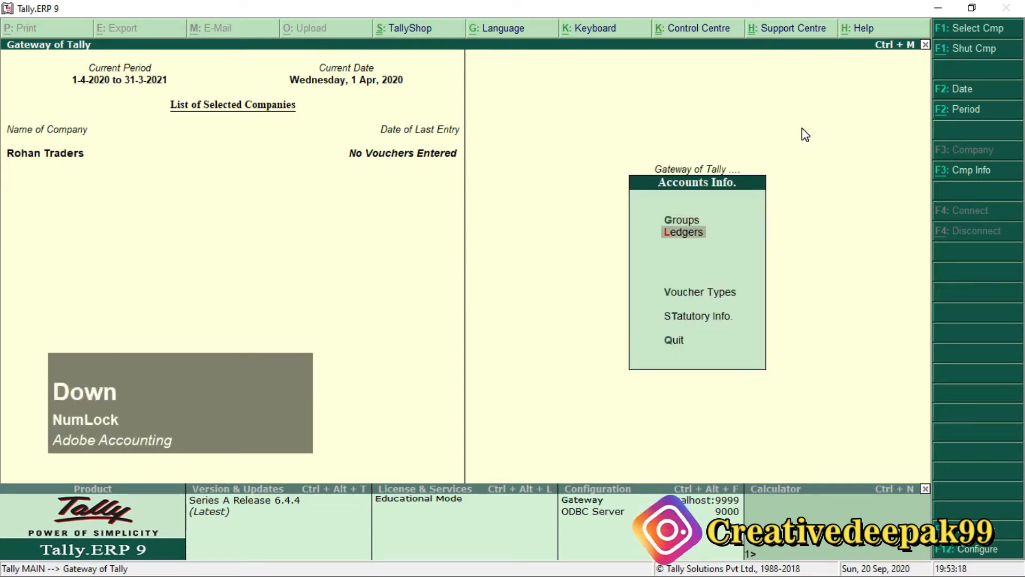
pyautogui.press('Return')
pyautogui.press('Return')
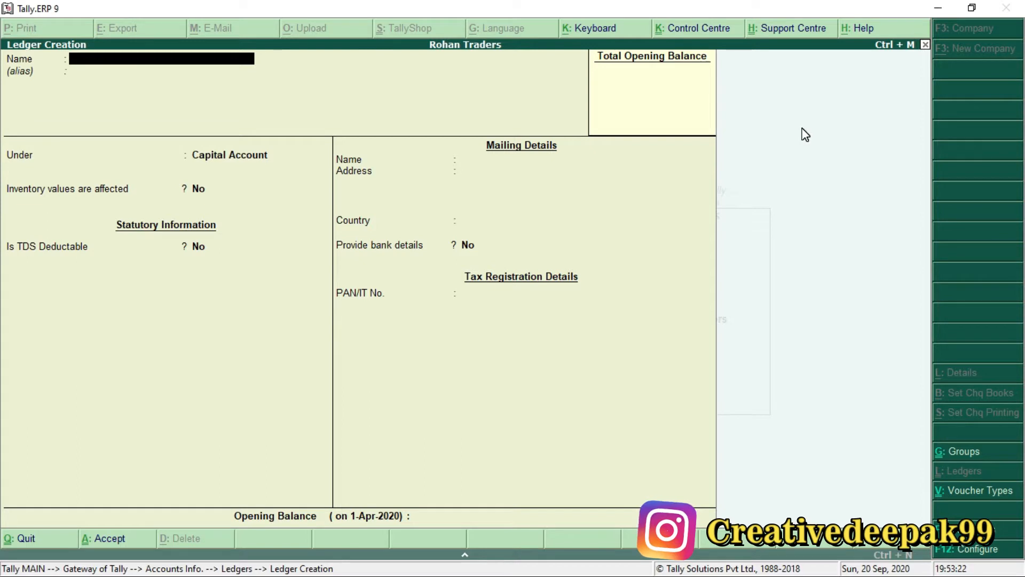
pyautogui.click(812, 262)
pyautogui.moveTo(206, 386); pyautogui.dragTo(863, 338)
pyautogui.click(127, 388)
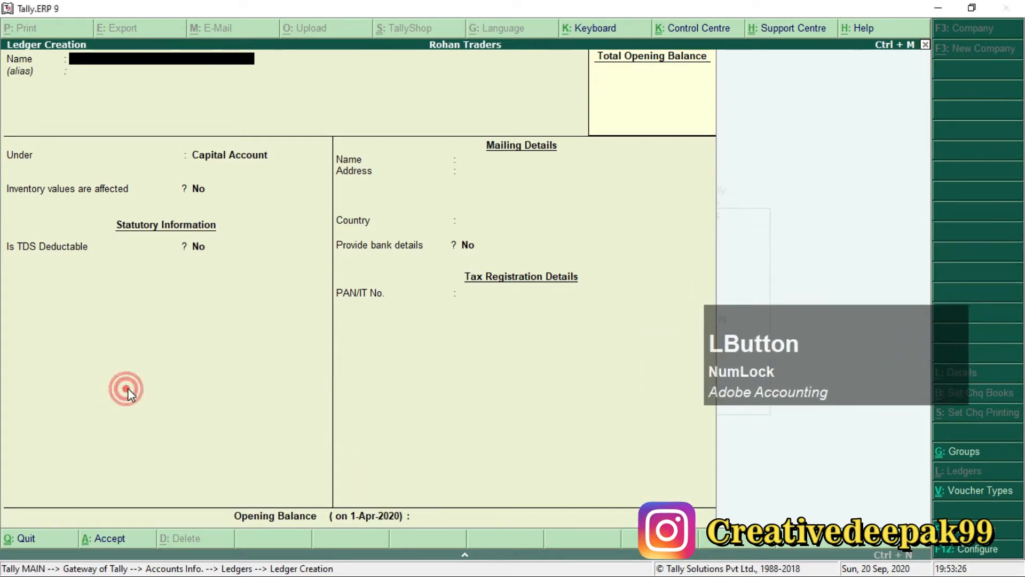
# Name the new ledger Commission on Brokerage and leave its alias blank.
pyautogui.write('Co')
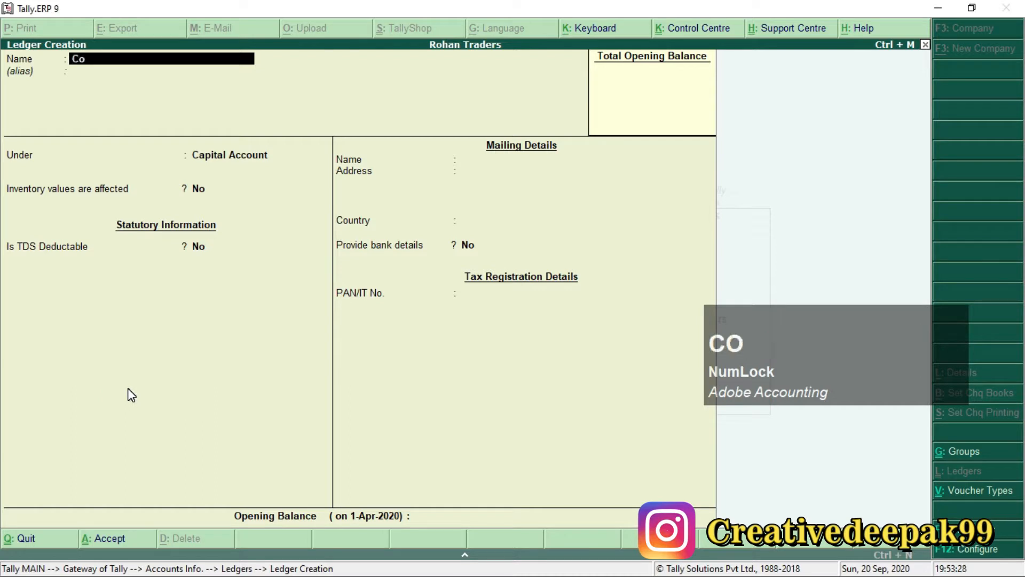
pyautogui.write('mmissio')
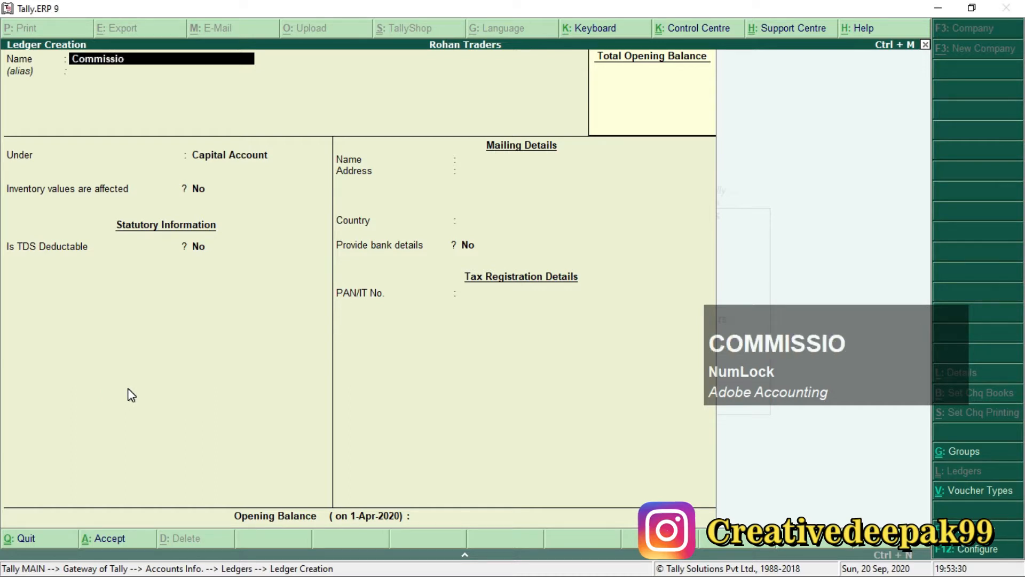
pyautogui.write('n on ')
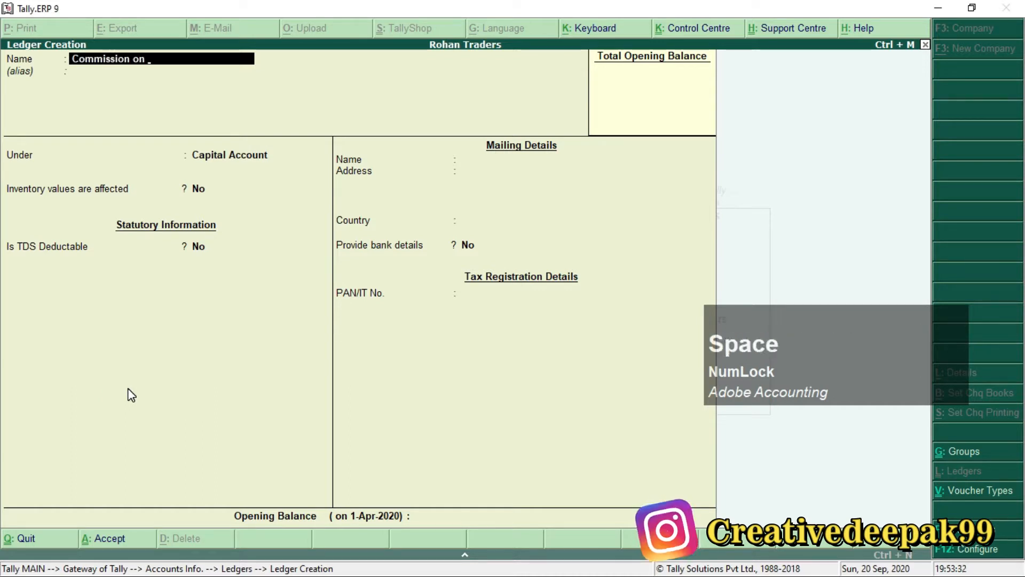
pyautogui.write('broka')
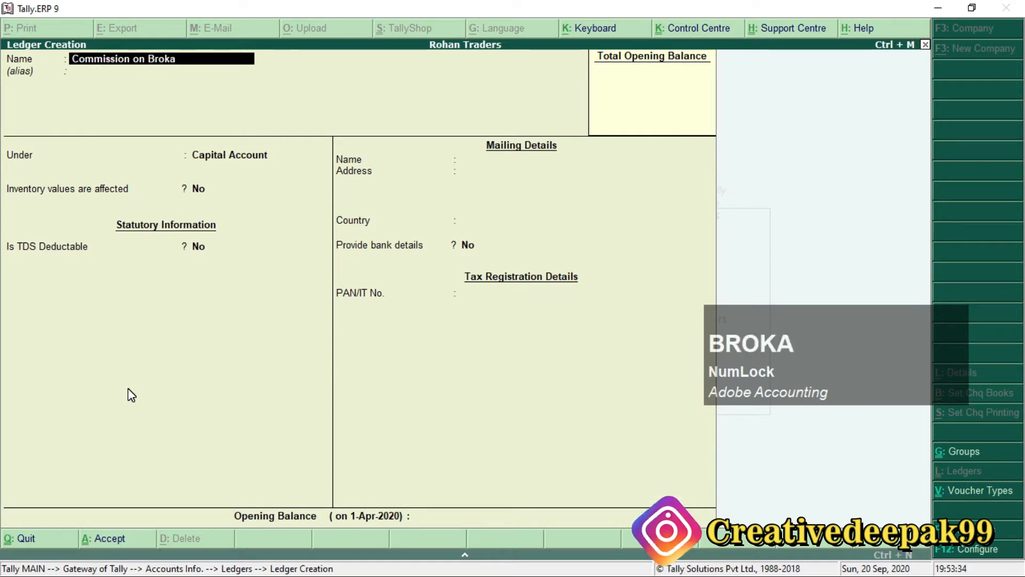
pyautogui.press('BackSpace')
pyautogui.write('er')
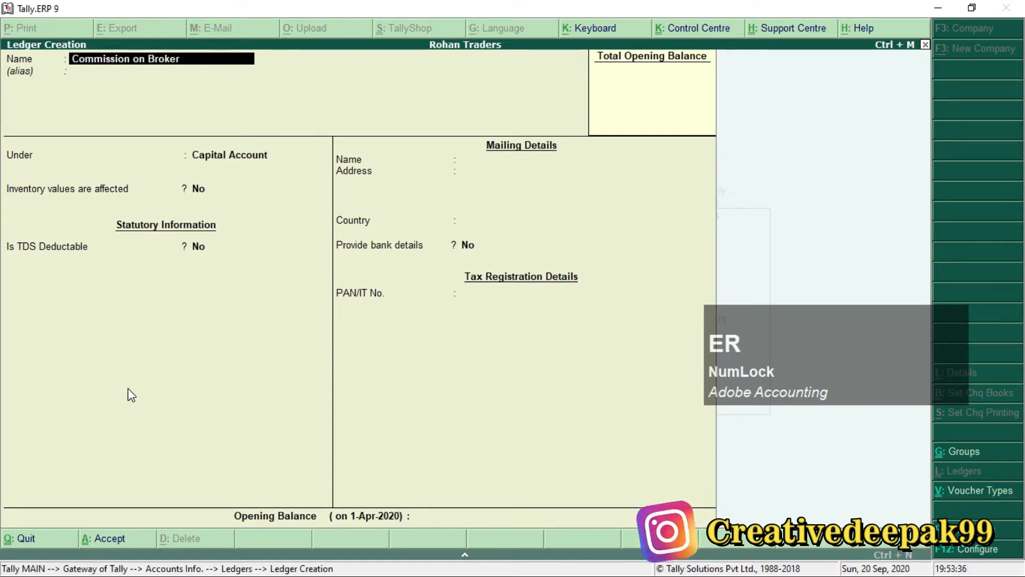
pyautogui.write('age')
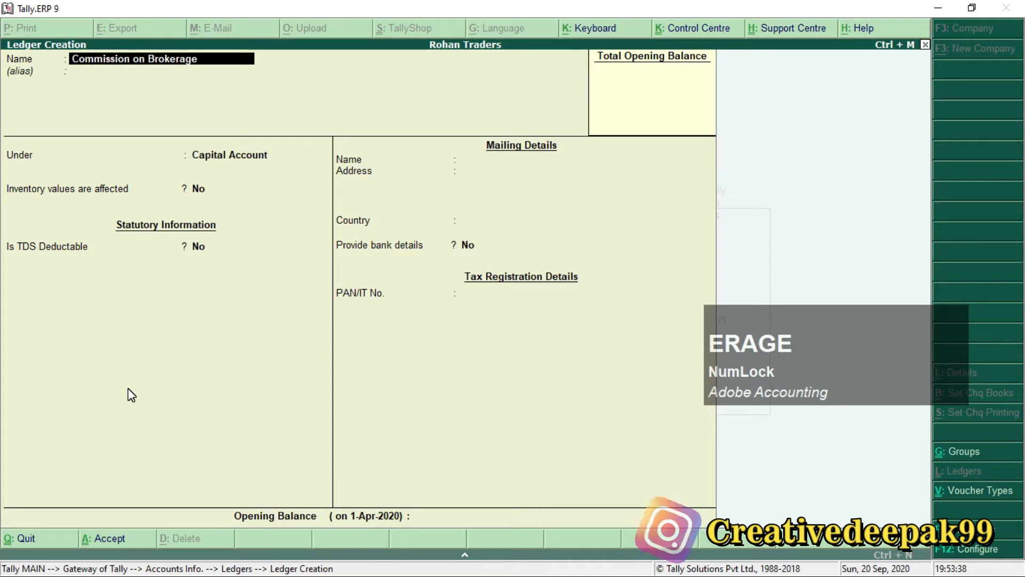
pyautogui.click(783, 372)
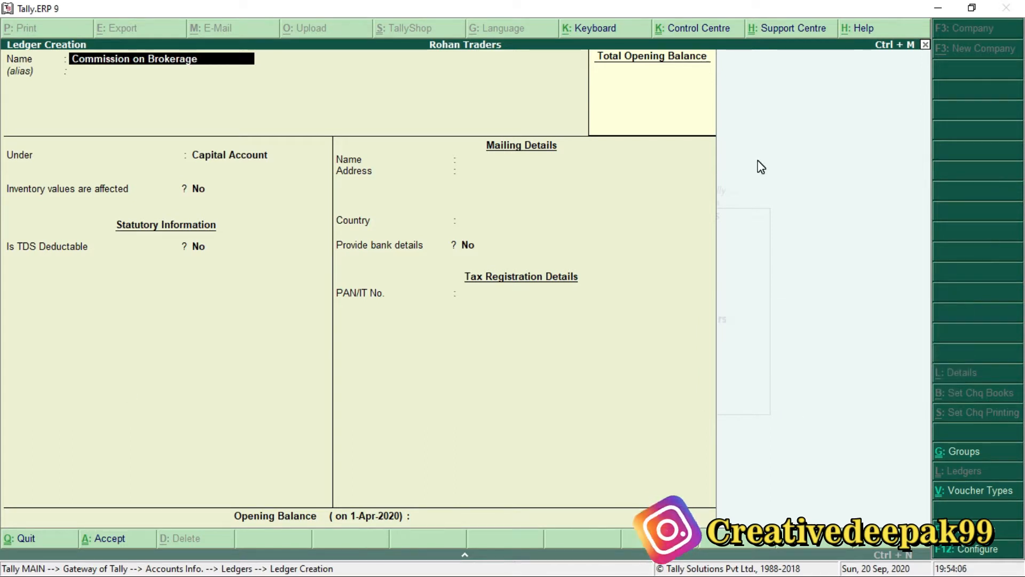
pyautogui.press('Return')
pyautogui.press('Return')
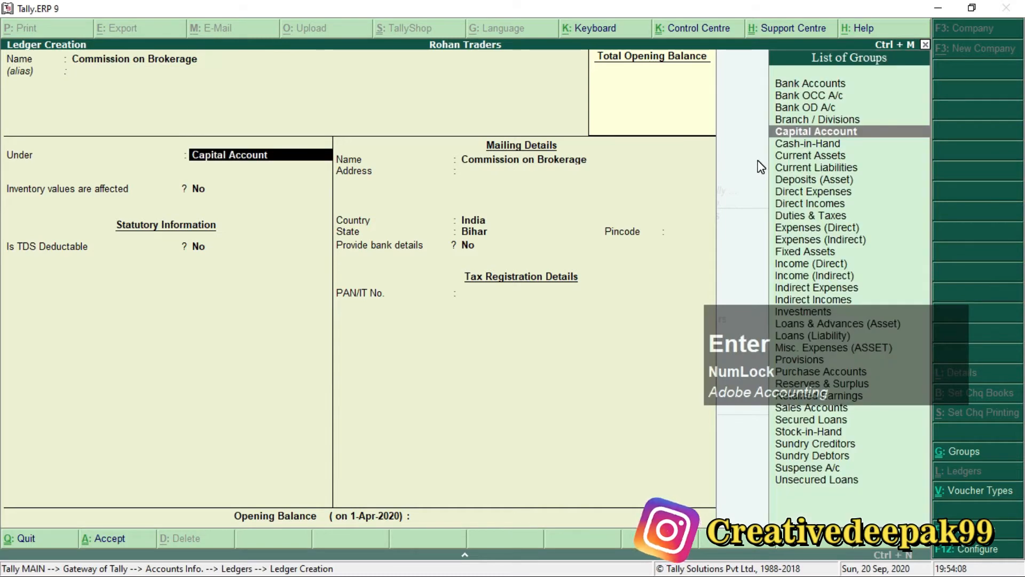
# Place the ledger under Indirect Expenses, keeping inventory values affected at No and the ledger type at Not Applicable.
pyautogui.write('i')
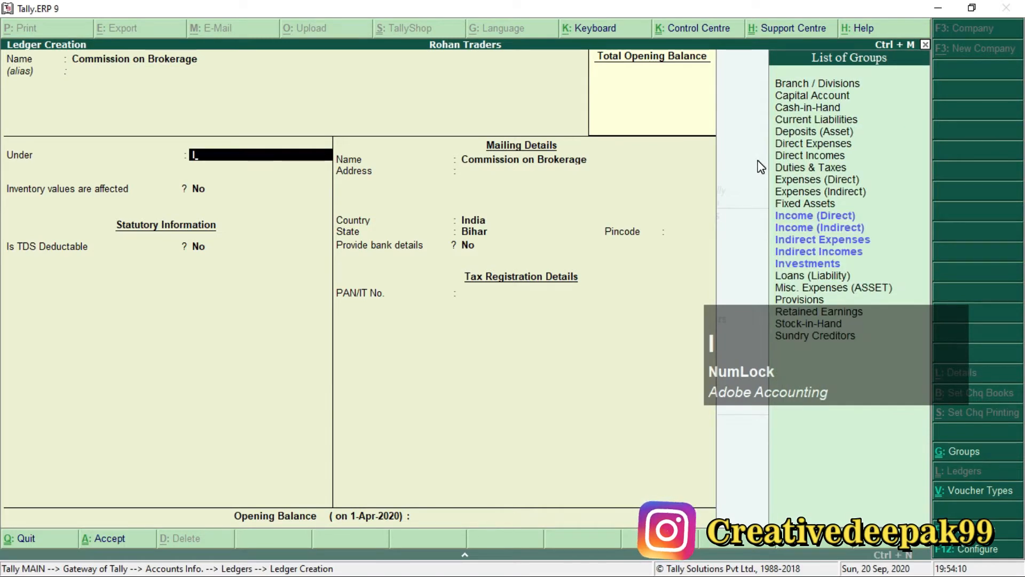
pyautogui.press('Down')
pyautogui.press('Down')
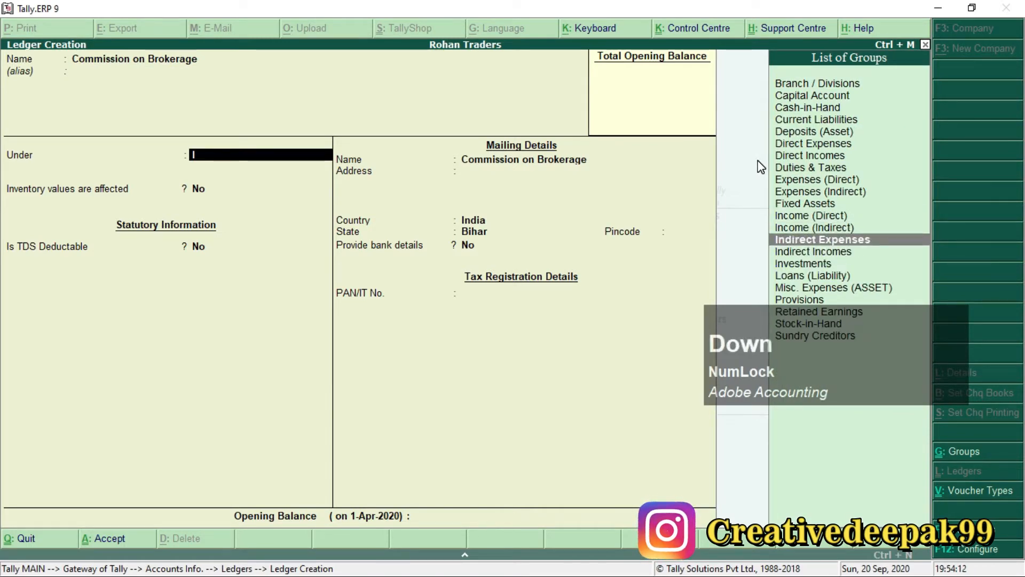
pyautogui.press('Return')
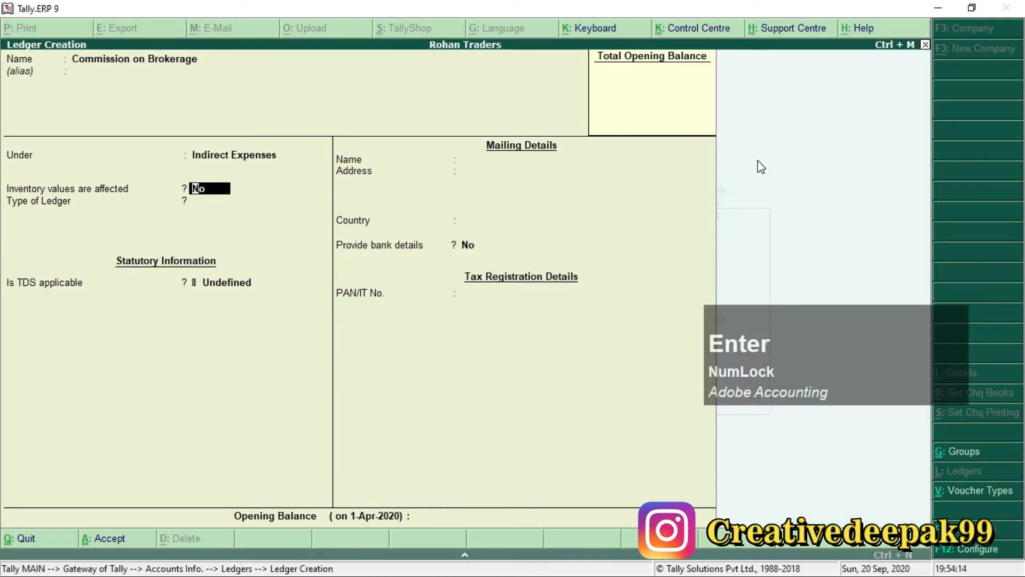
pyautogui.press('Return')
pyautogui.press('Return')
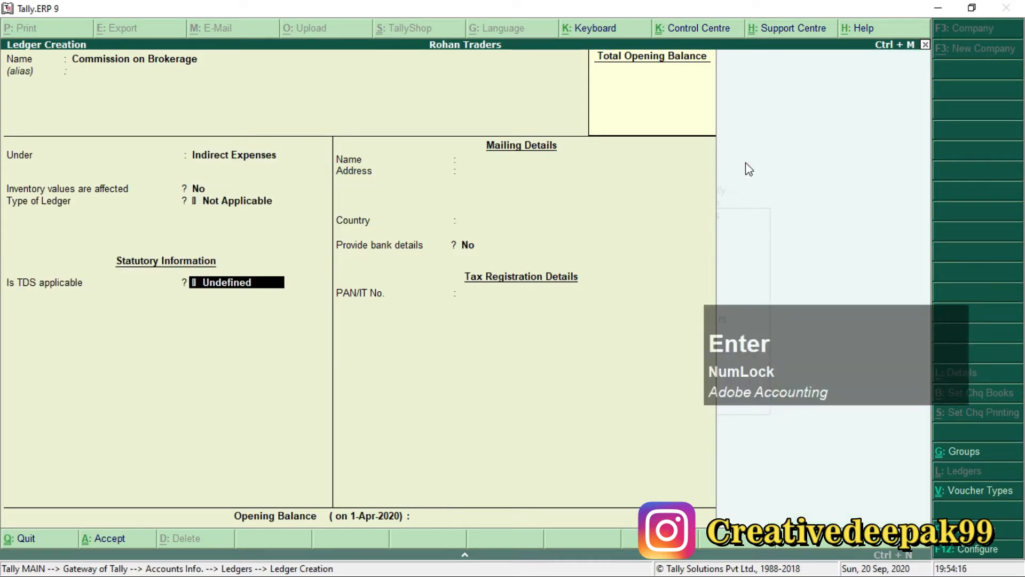
pyautogui.hotkey('ctrl', '2')
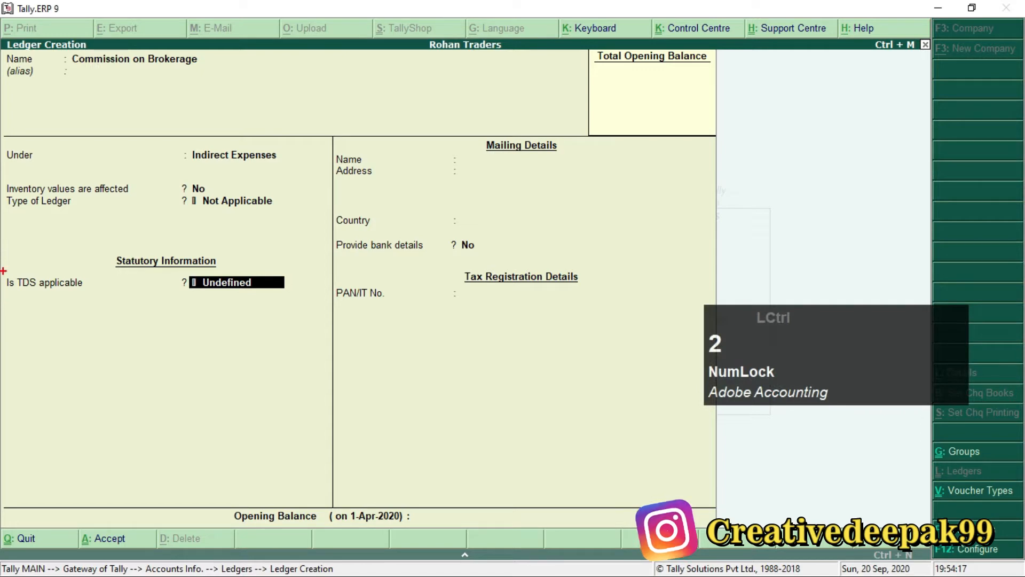
pyautogui.moveTo(3, 270)
pyautogui.mouseDown()
pyautogui.moveTo(45, 297)
pyautogui.moveTo(297, 305)
pyautogui.mouseUp()
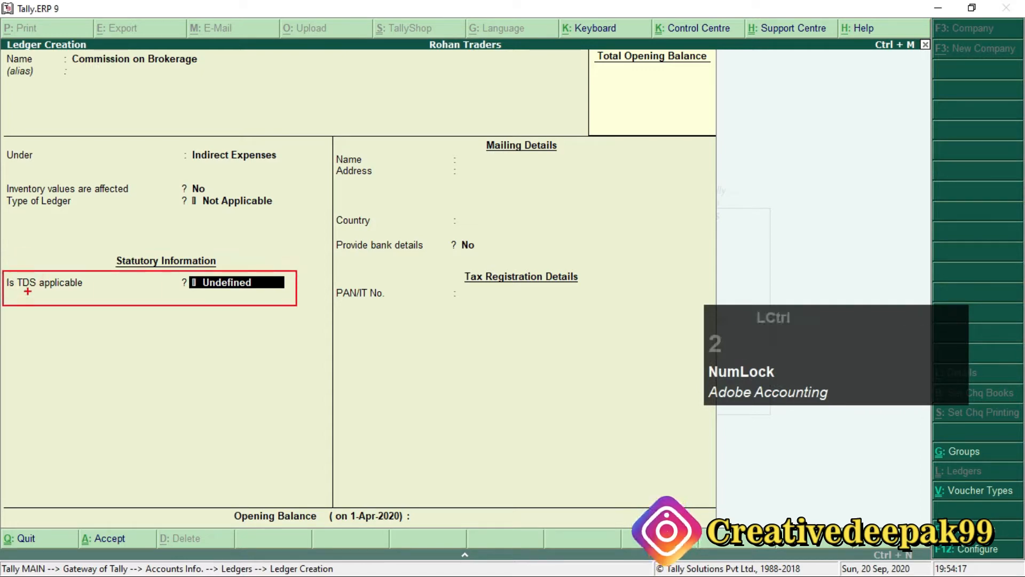
pyautogui.scroll(2, 28, 291)
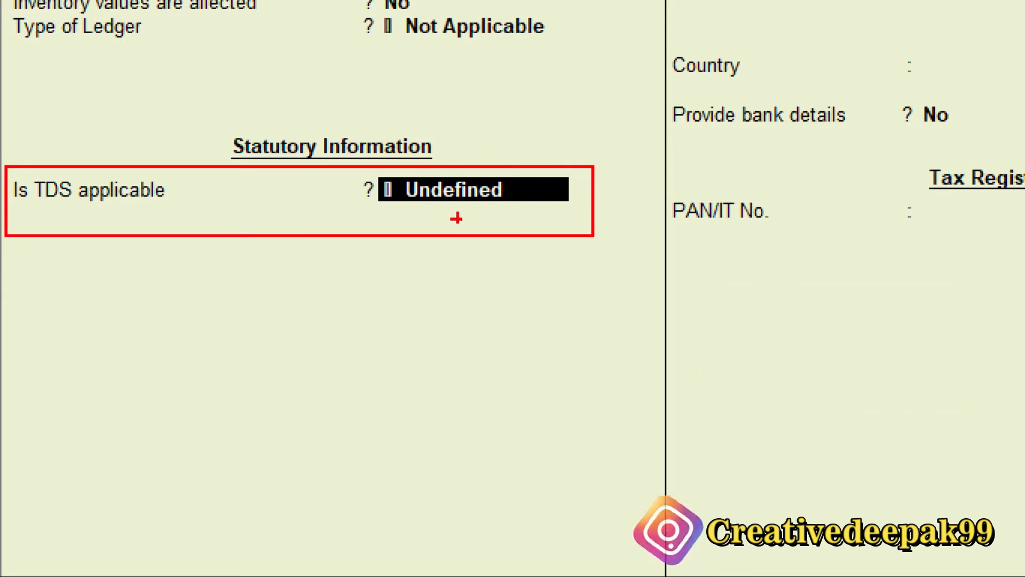
pyautogui.press('Escape')
# Set TDS to Applicable in the ledger's statutory information.
pyautogui.press('space')
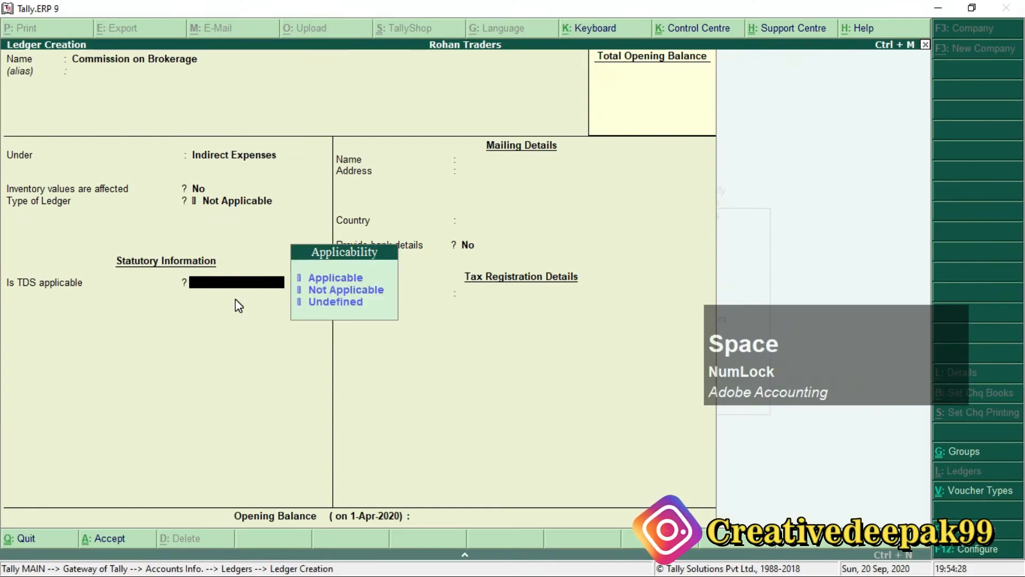
pyautogui.click(314, 283)
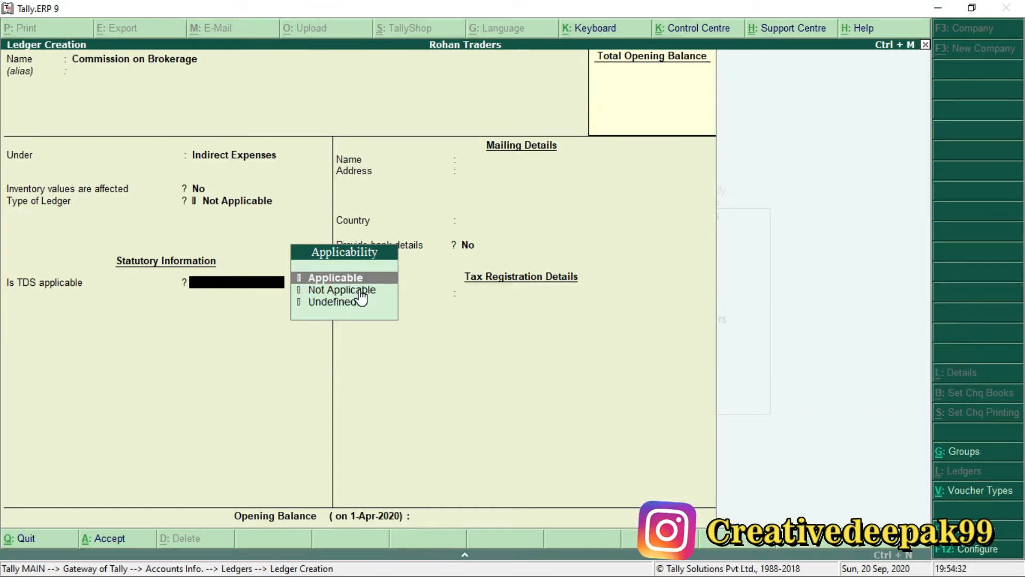
pyautogui.press('Return')
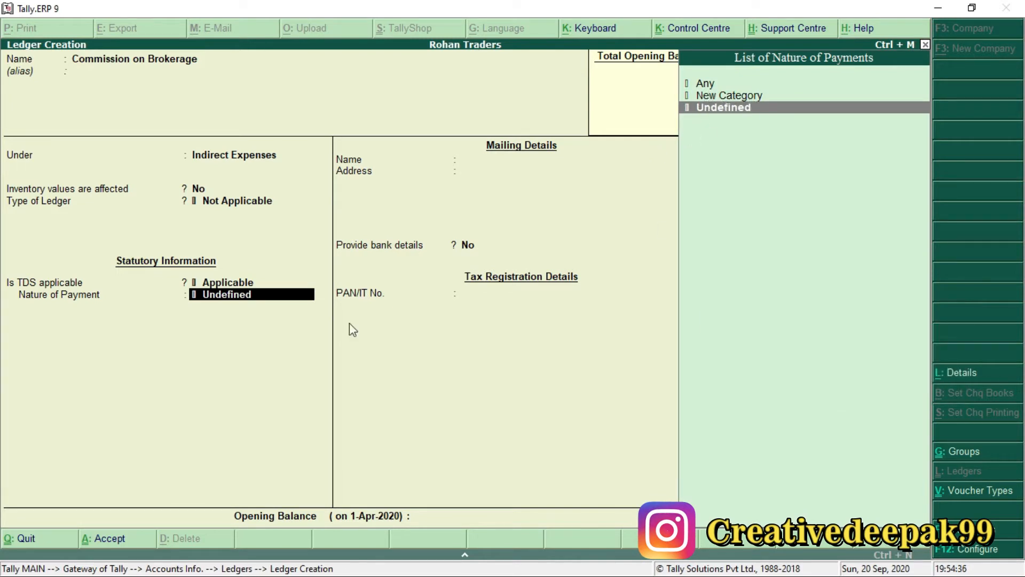
pyautogui.keyDown('ctrl'); pyautogui.click(23, 281); pyautogui.keyUp('ctrl')
pyautogui.moveTo(44, 306); pyautogui.dragTo(111, 309)
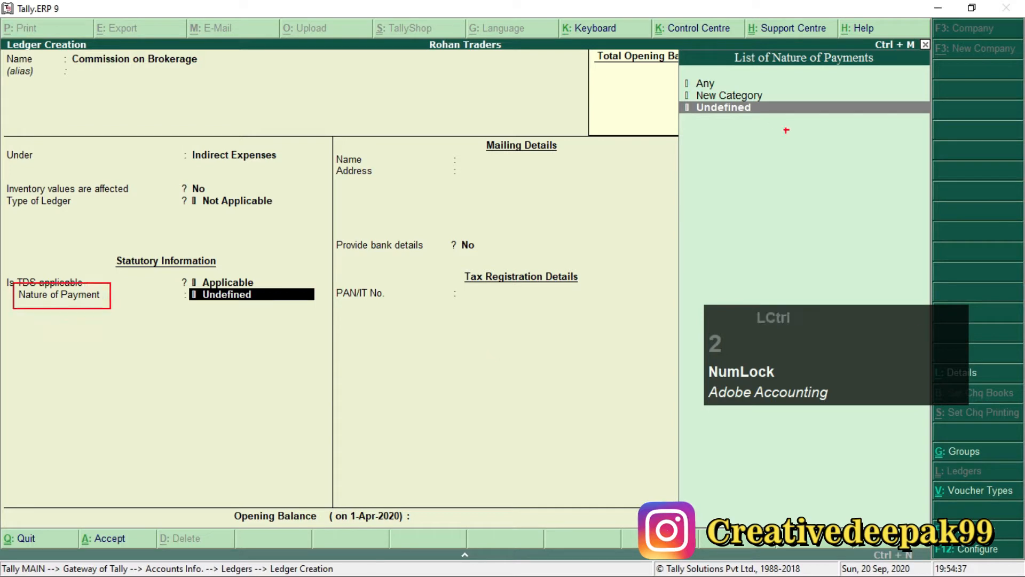
pyautogui.moveTo(724, 49); pyautogui.dragTo(892, 75)
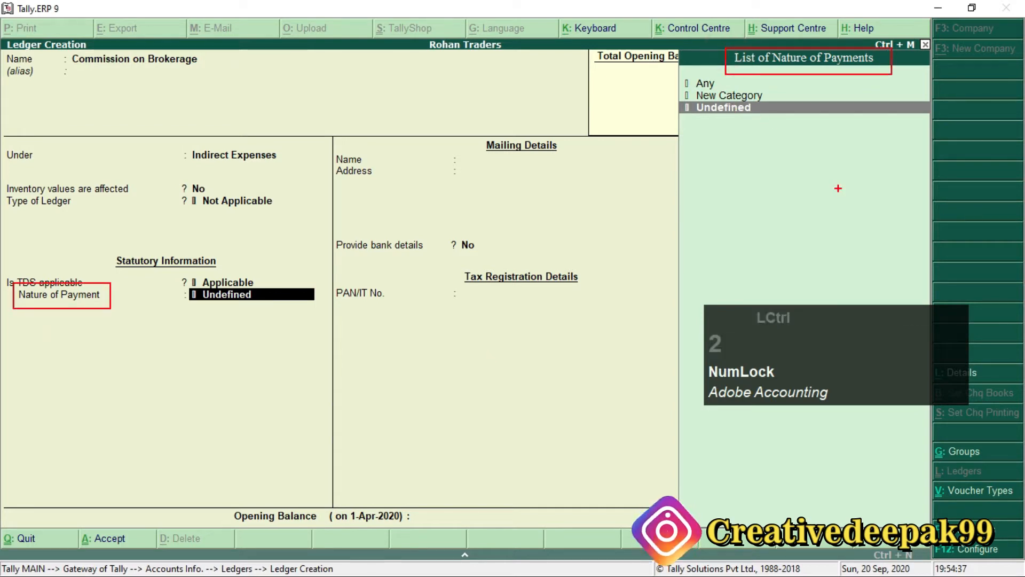
pyautogui.hotkey('ctrl', '2')
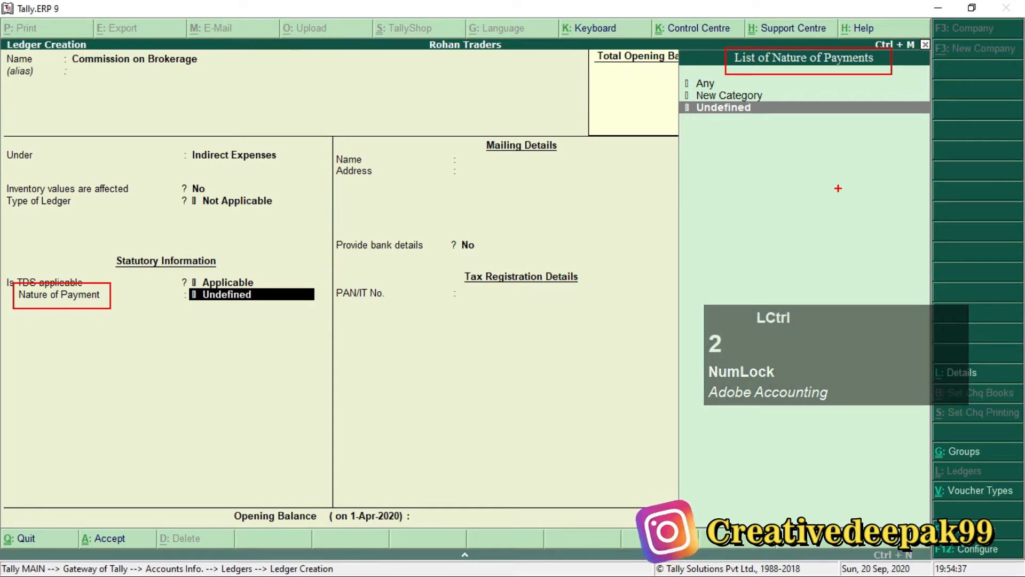
pyautogui.press('Up')
pyautogui.press('Up')
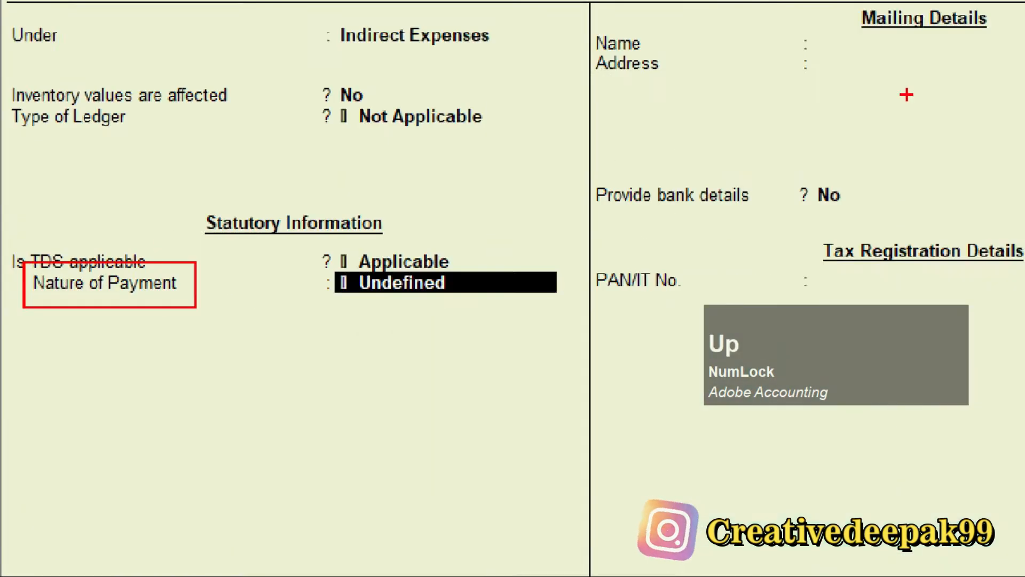
pyautogui.press('Escape')
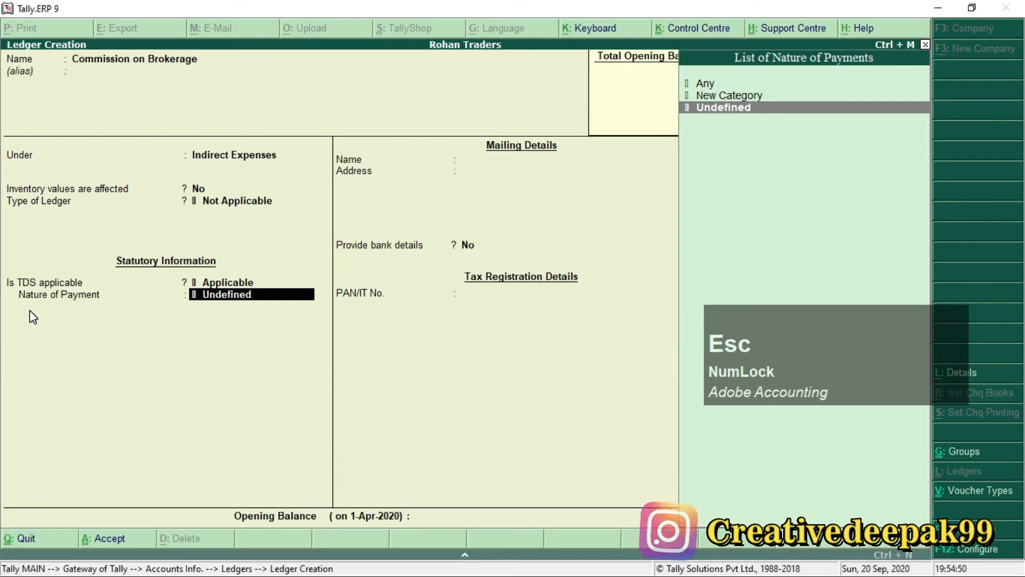
# Start a new category for the ledger's nature of payment and name it Commission on Brokerage.
pyautogui.press('Up')
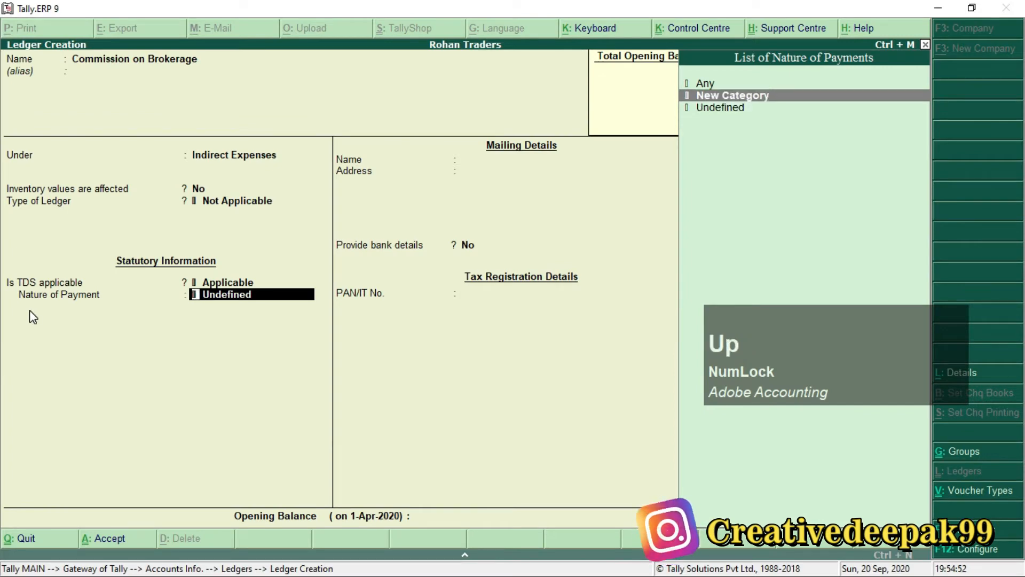
pyautogui.press('Return')
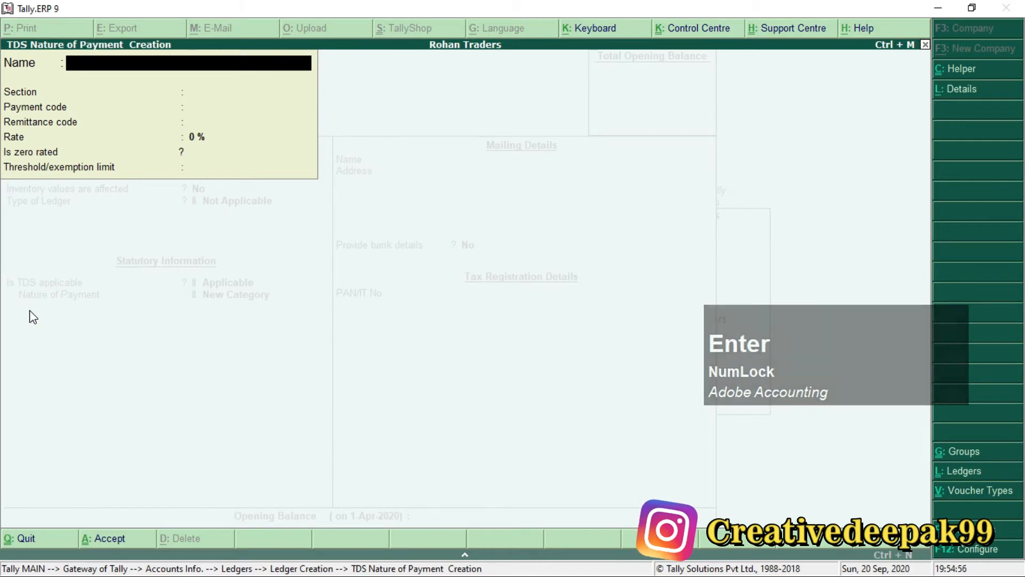
pyautogui.write('Commi')
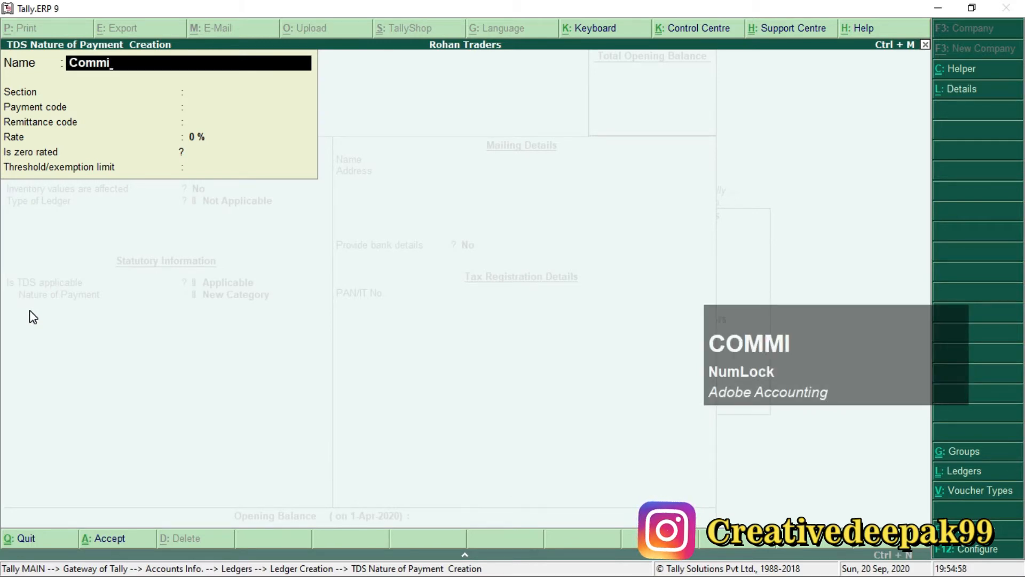
pyautogui.write('ssion o')
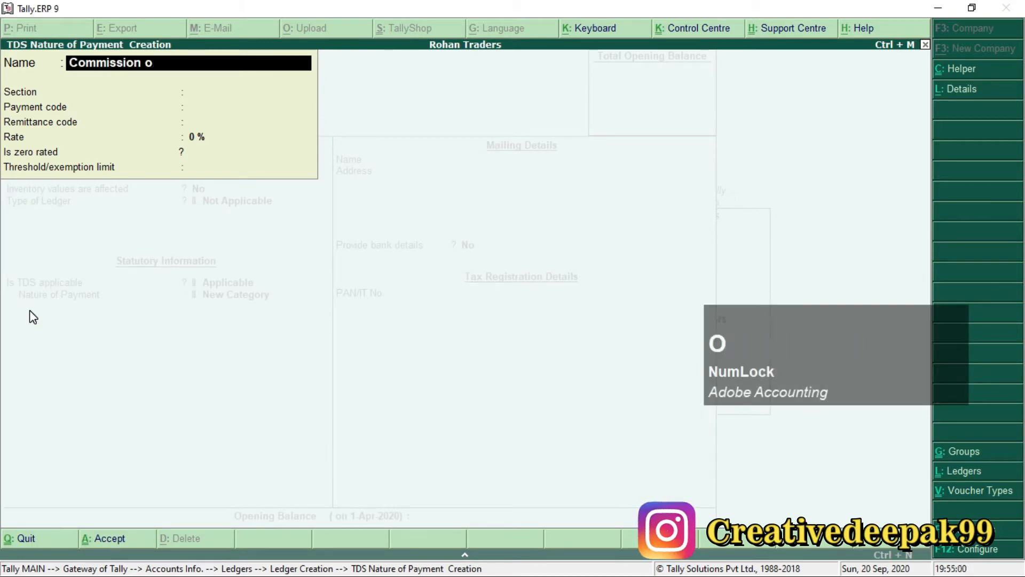
pyautogui.write('n ')
pyautogui.write('Bro')
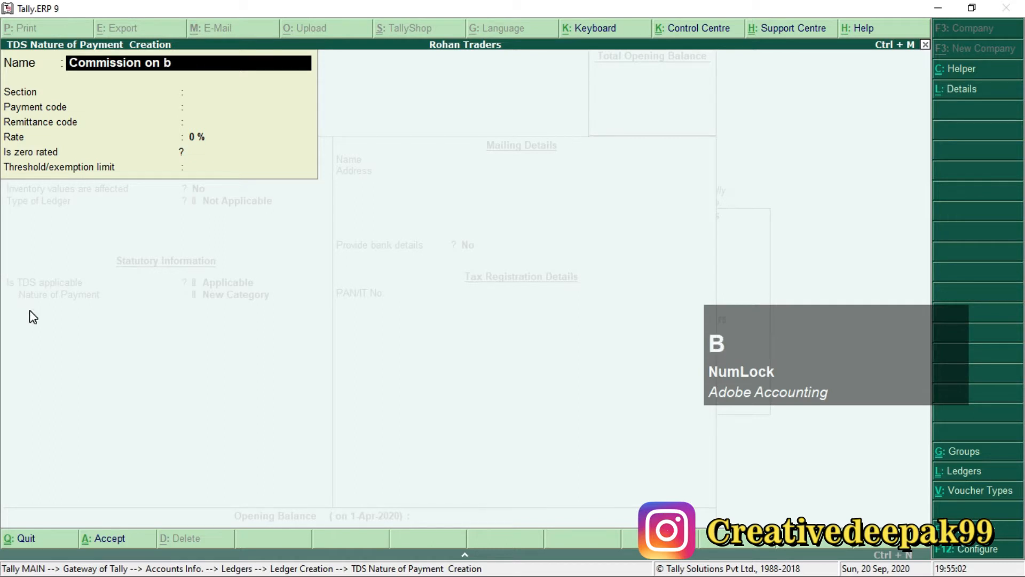
pyautogui.write('kear')
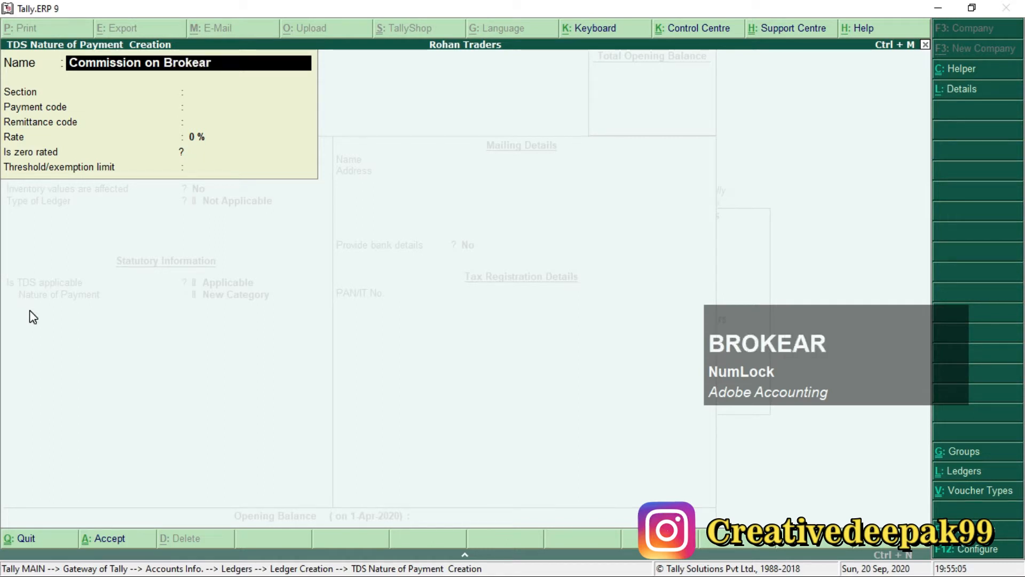
pyautogui.press('BackSpace')
pyautogui.press('BackSpace')
pyautogui.write('rage')
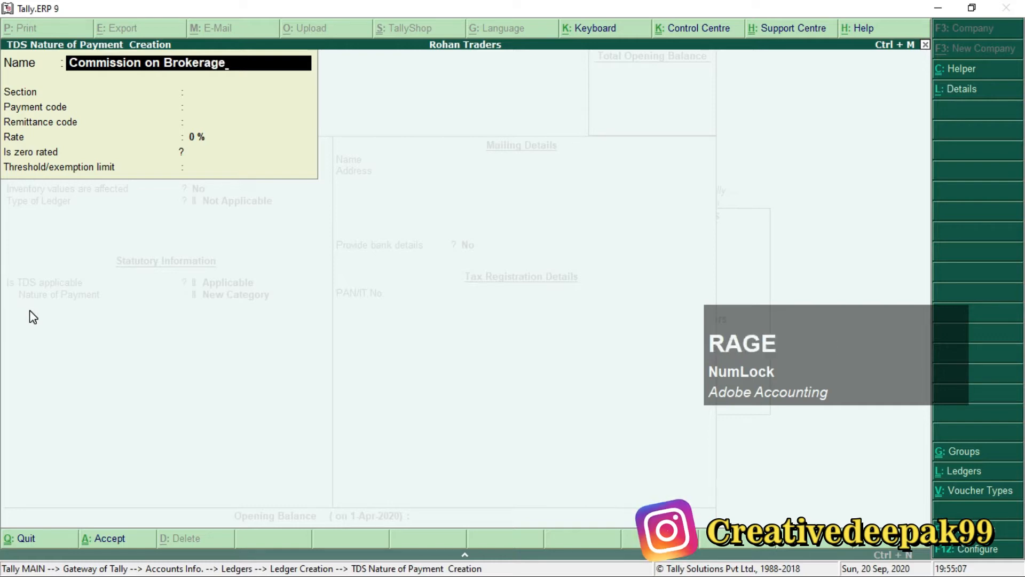
pyautogui.press('Return')
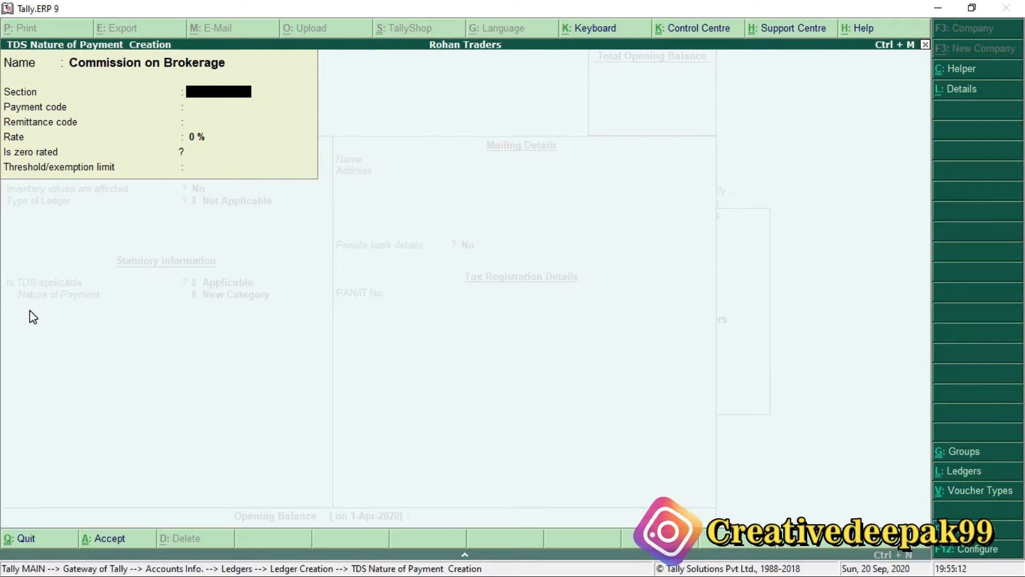
# Enter section 194H and payment code 94H for the Commission on Brokerage nature of payment, leaving the remittance code blank.
pyautogui.write('1')
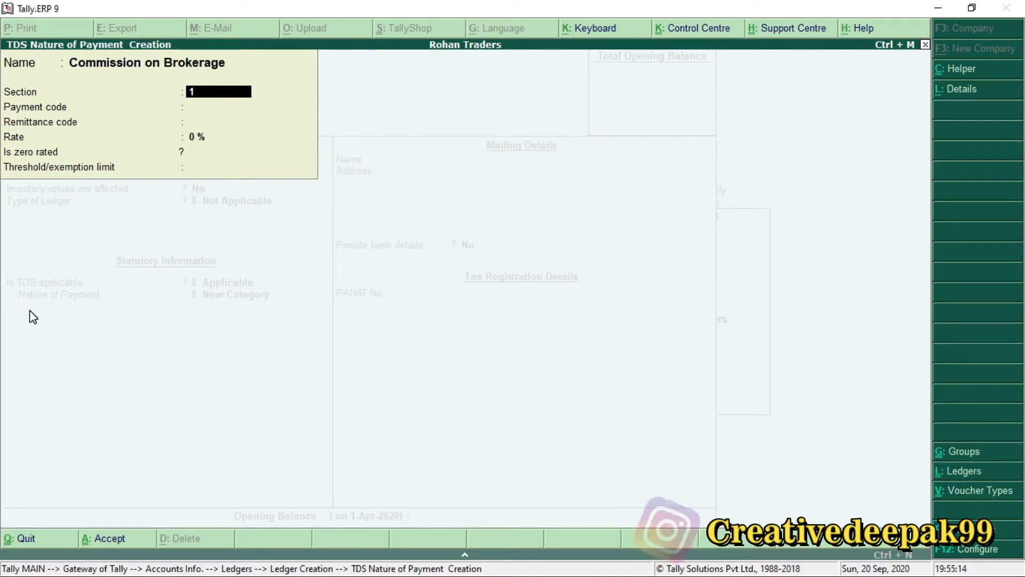
pyautogui.write('94')
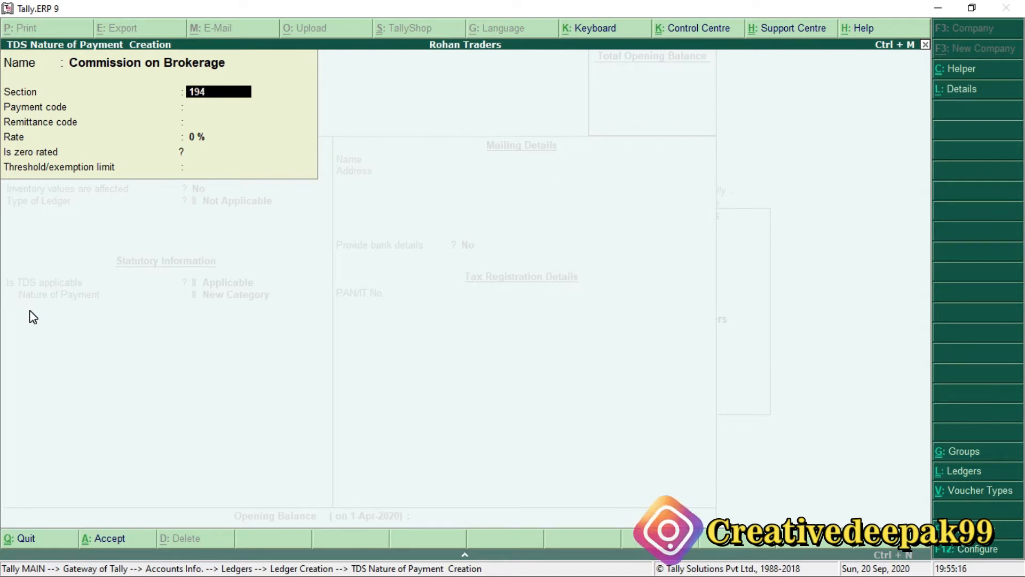
pyautogui.write('H')
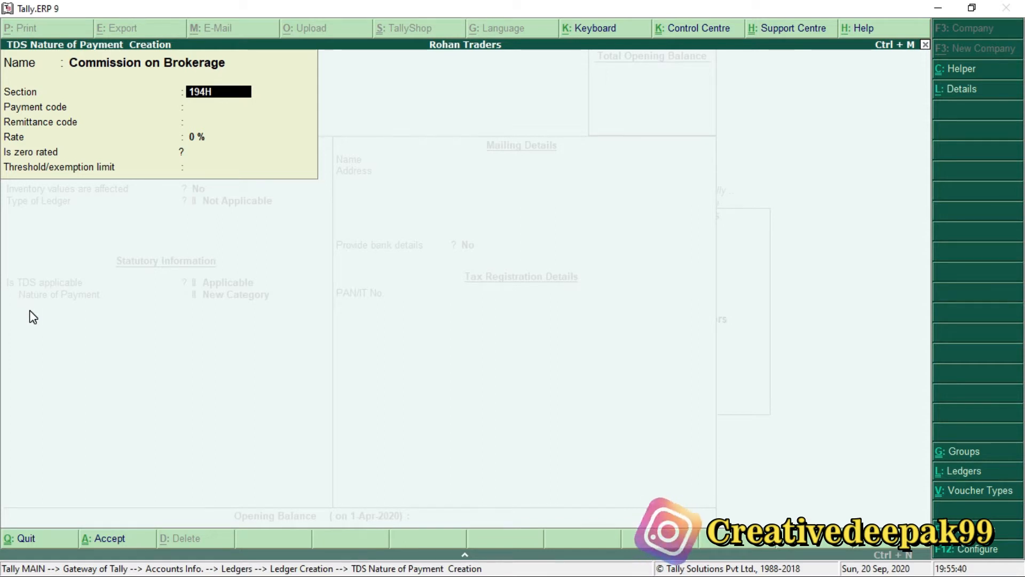
pyautogui.press('Return')
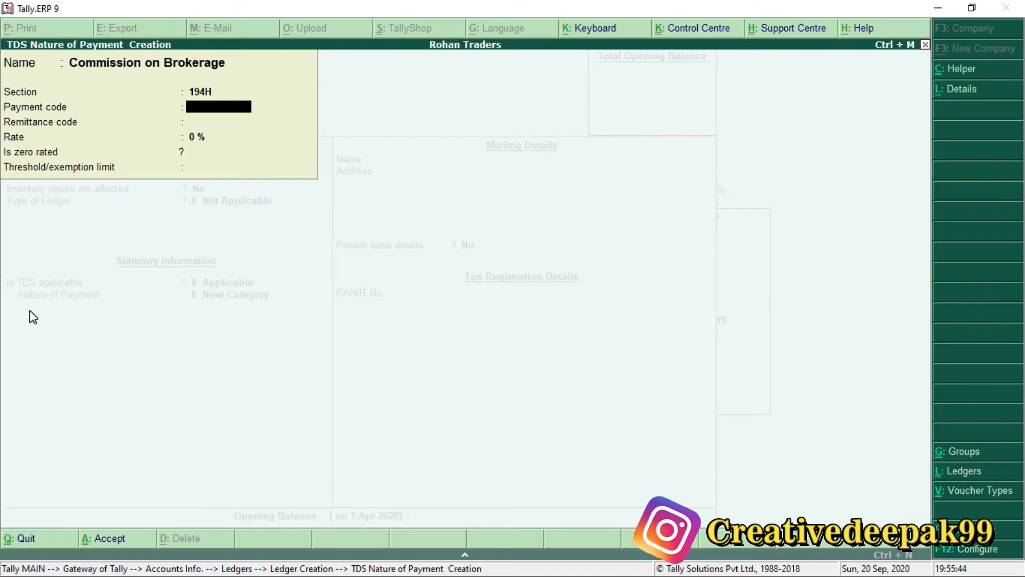
pyautogui.write('94H')
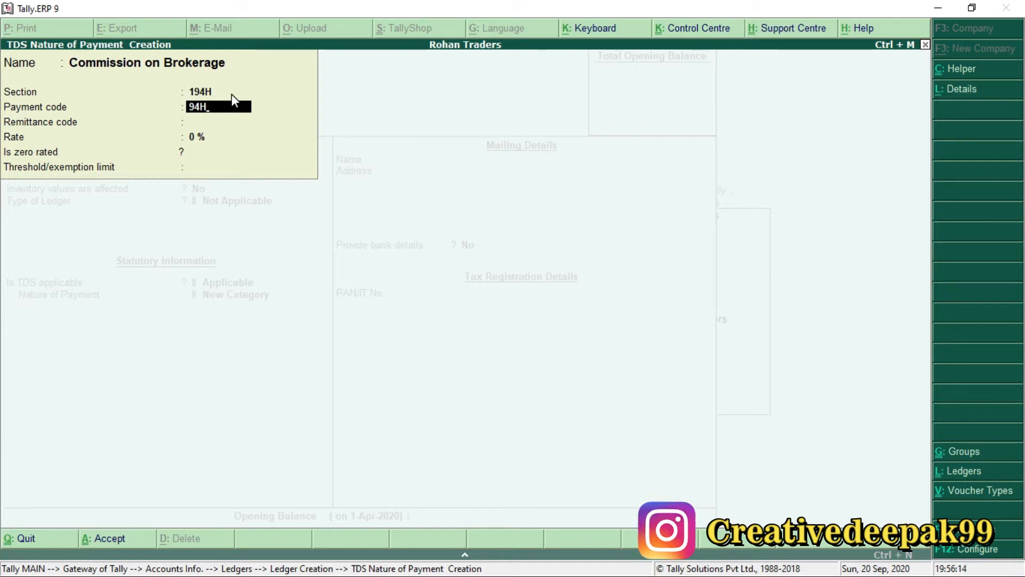
pyautogui.press('Return')
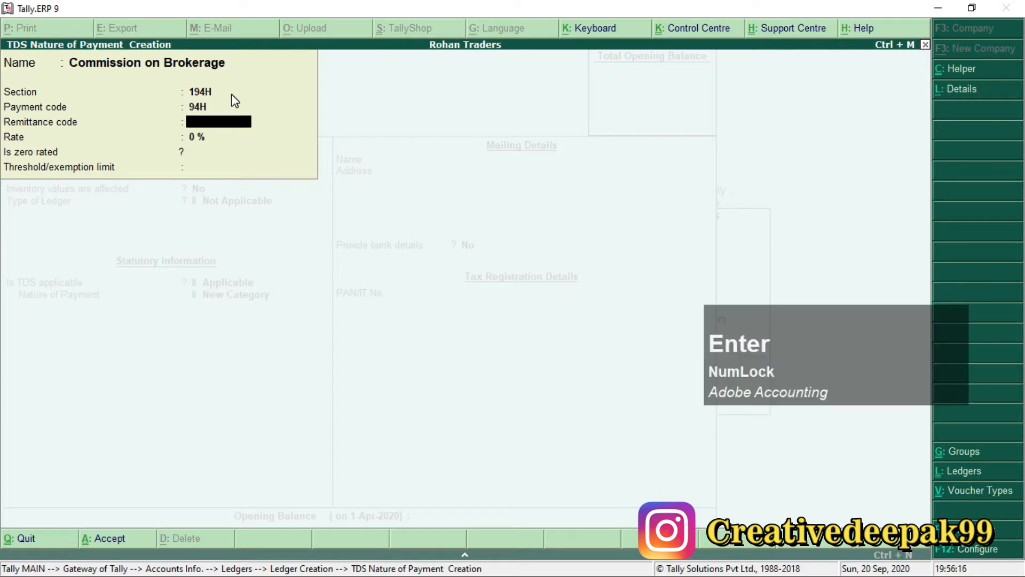
pyautogui.press('Return')
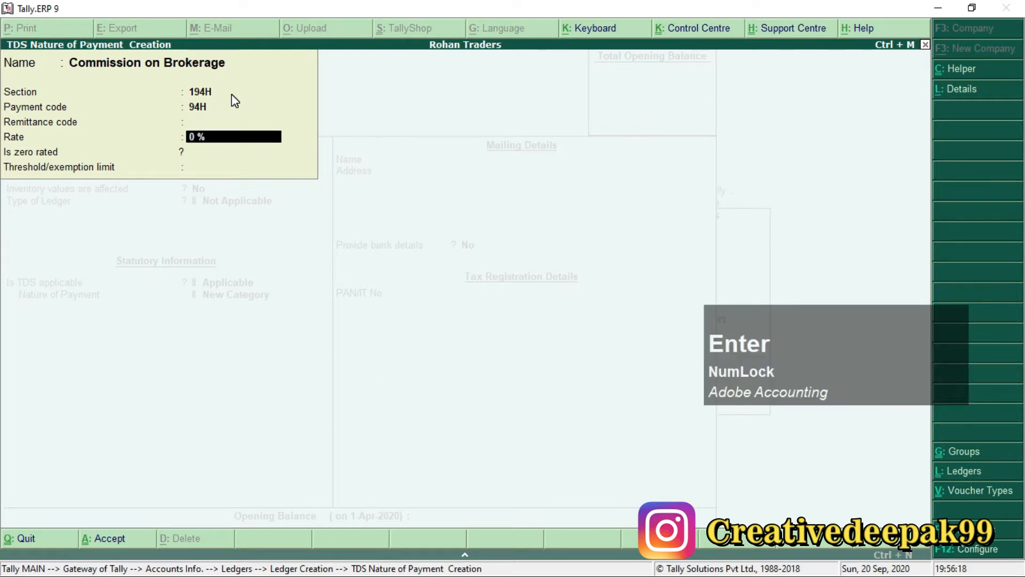
# Set the nature of payment's rate to 10 % and its threshold/exemption limit to 15000, and save it.
pyautogui.write('100')
pyautogui.press('BackSpace')
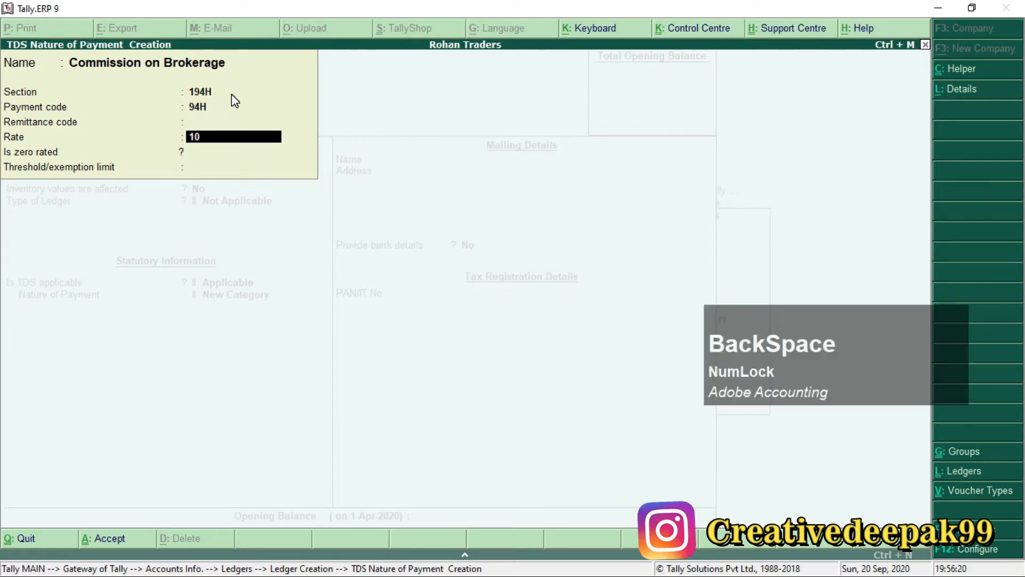
pyautogui.press('KP_Enter')
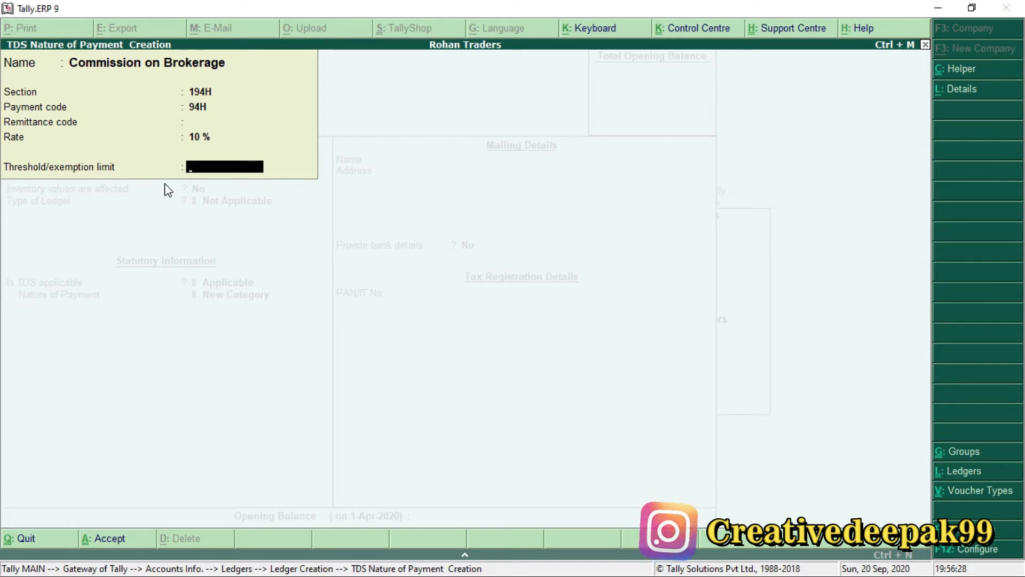
pyautogui.write('15000')
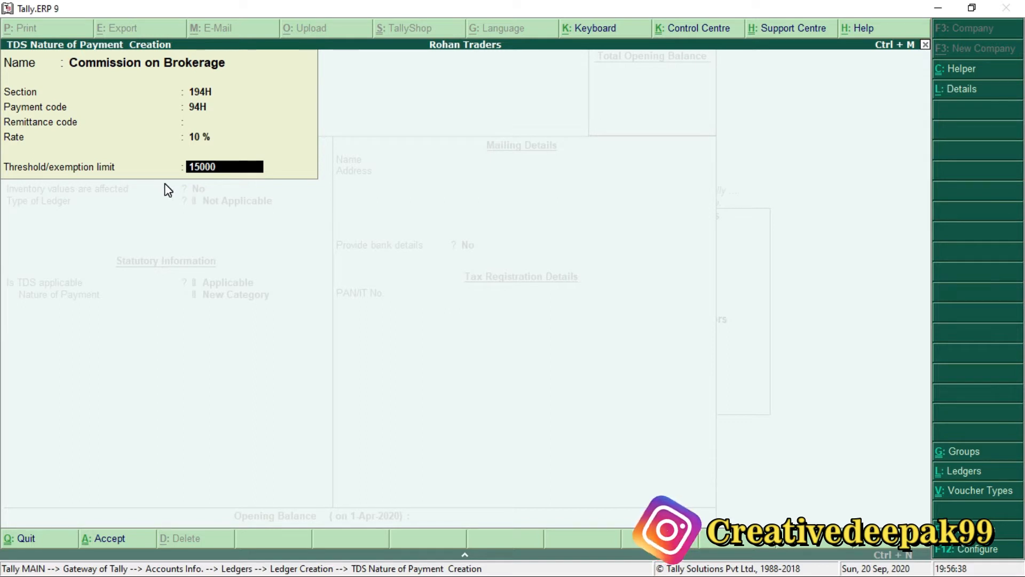
pyautogui.press('Return')
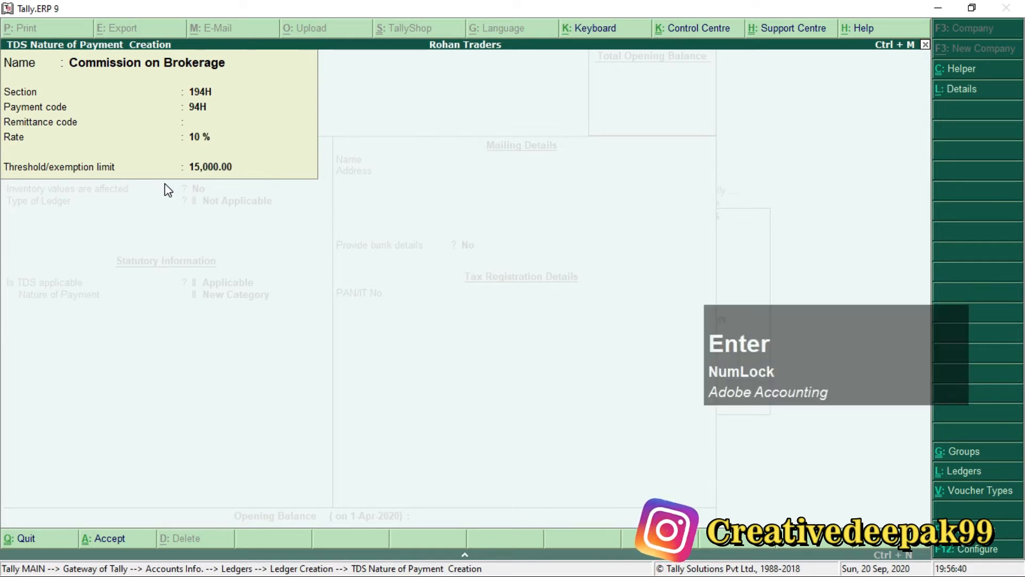
pyautogui.press('Return')
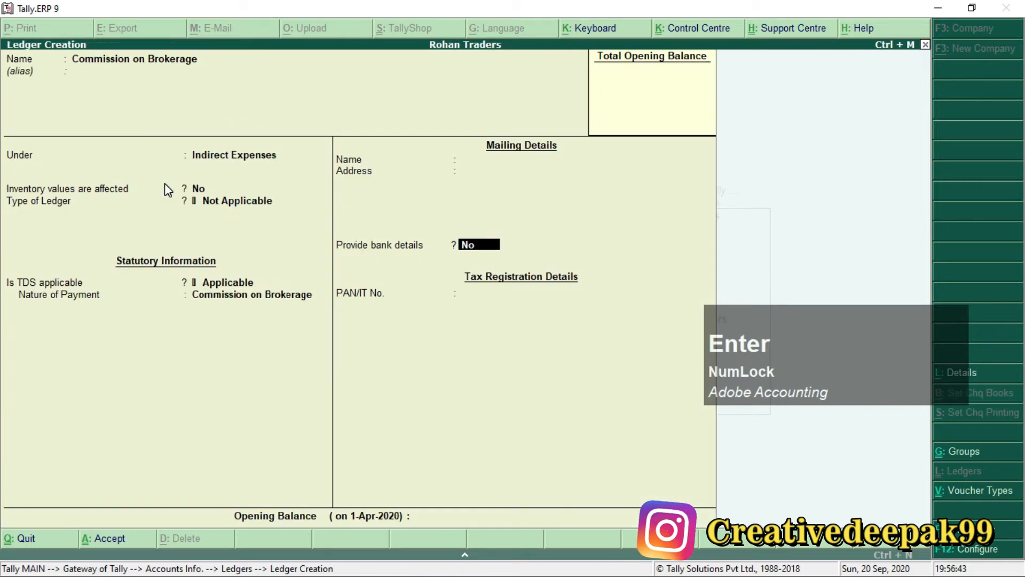
# Keep bank details at No, leave the opening balance blank and save the Commission on Brokerage ledger.
pyautogui.press('Return')
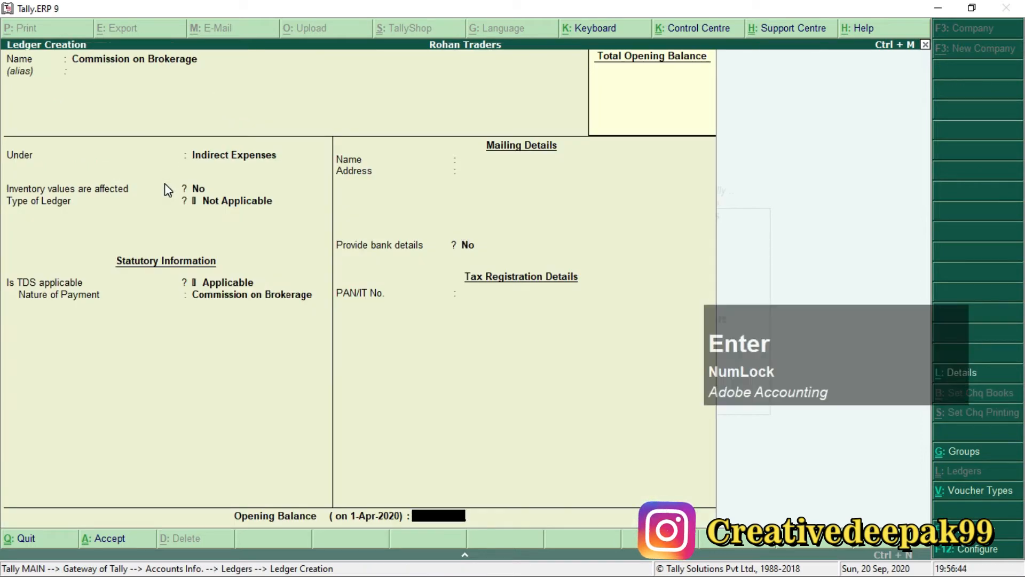
pyautogui.press('Return')
pyautogui.press('Return')
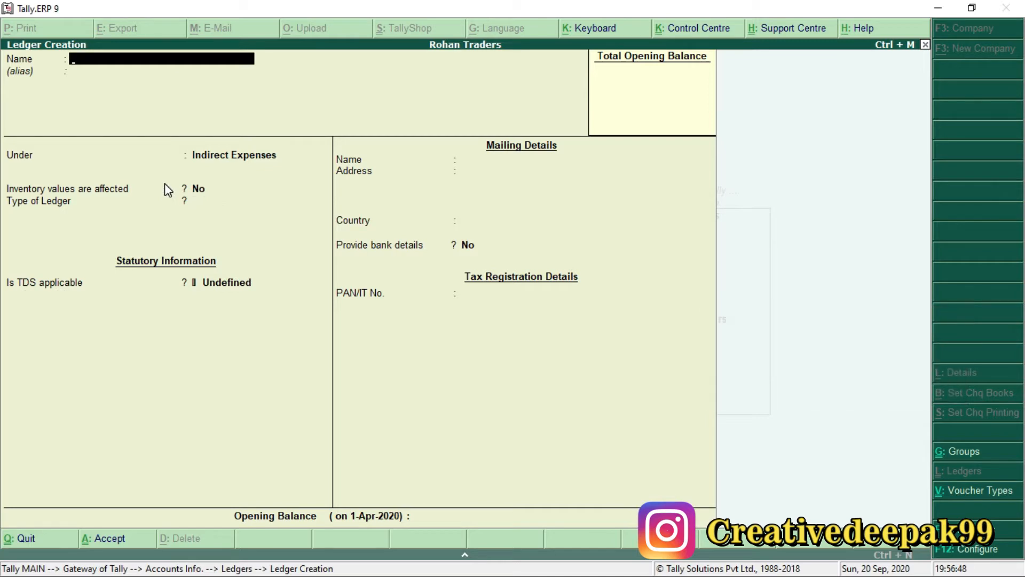
# Name the new ledger TDS on Commission and leave its alias blank.
pyautogui.write('T')
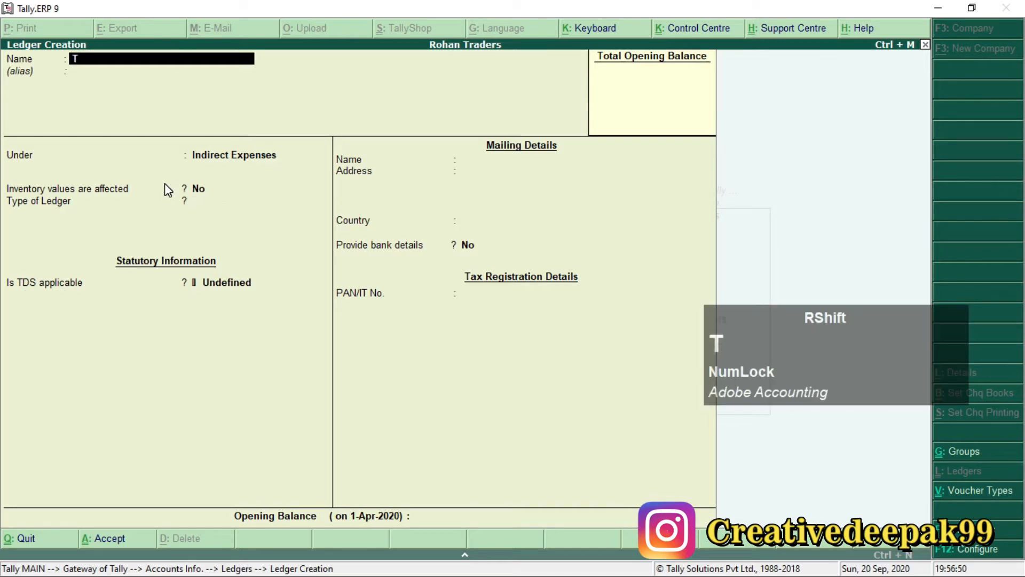
pyautogui.write('DS Ibx')
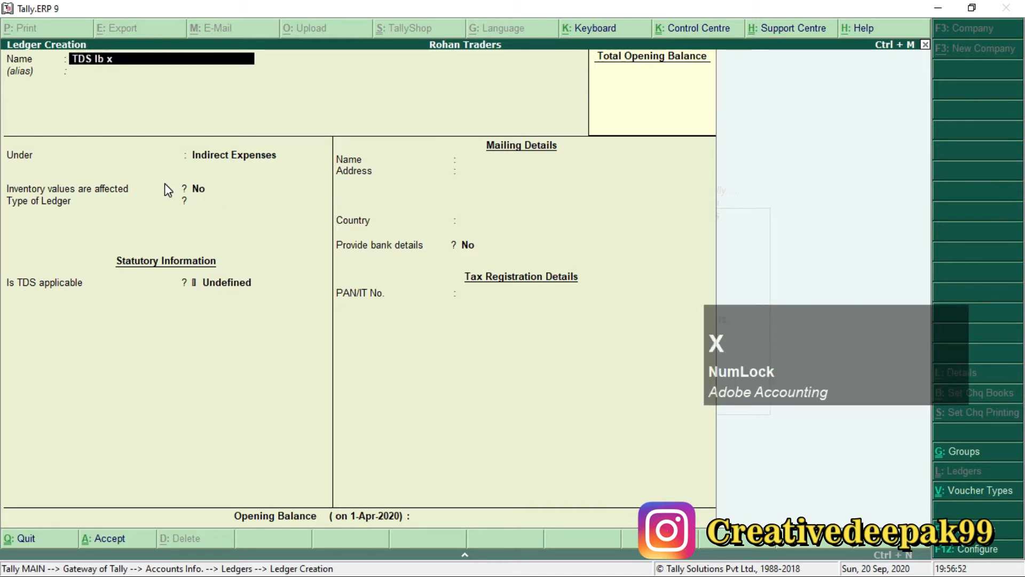
pyautogui.press('BackSpace')
pyautogui.press('BackSpace')
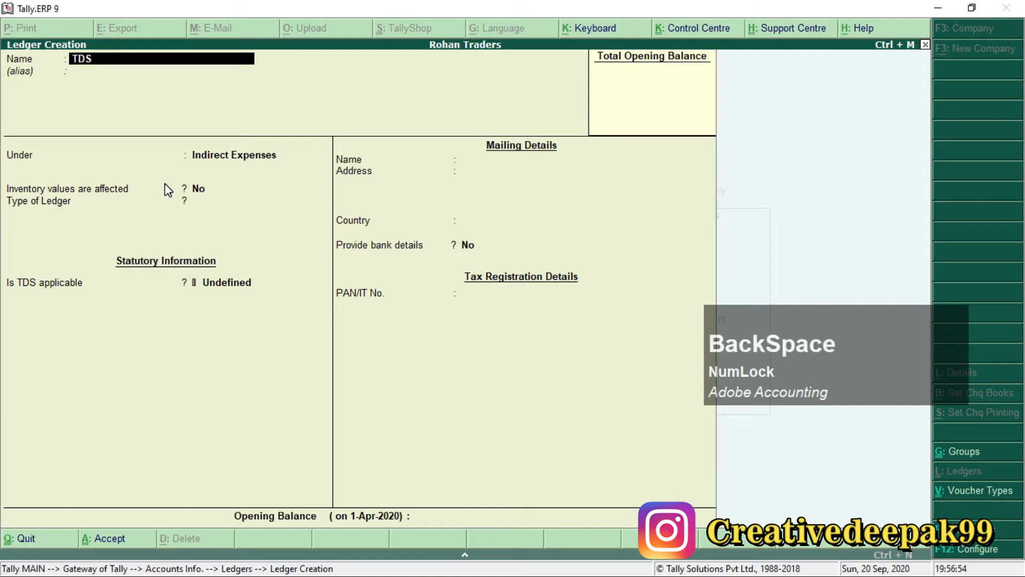
pyautogui.write('on')
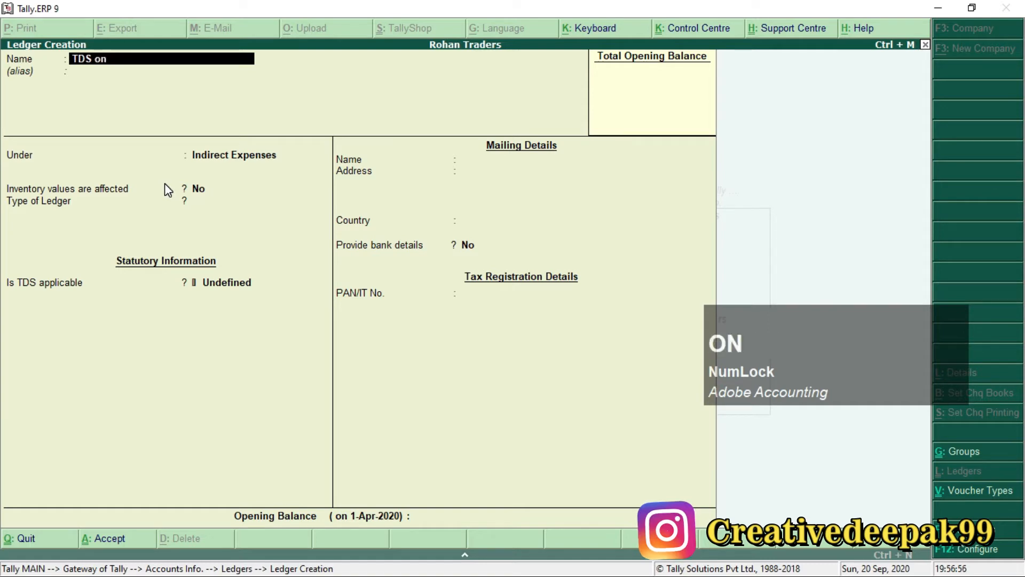
pyautogui.write(' Comm')
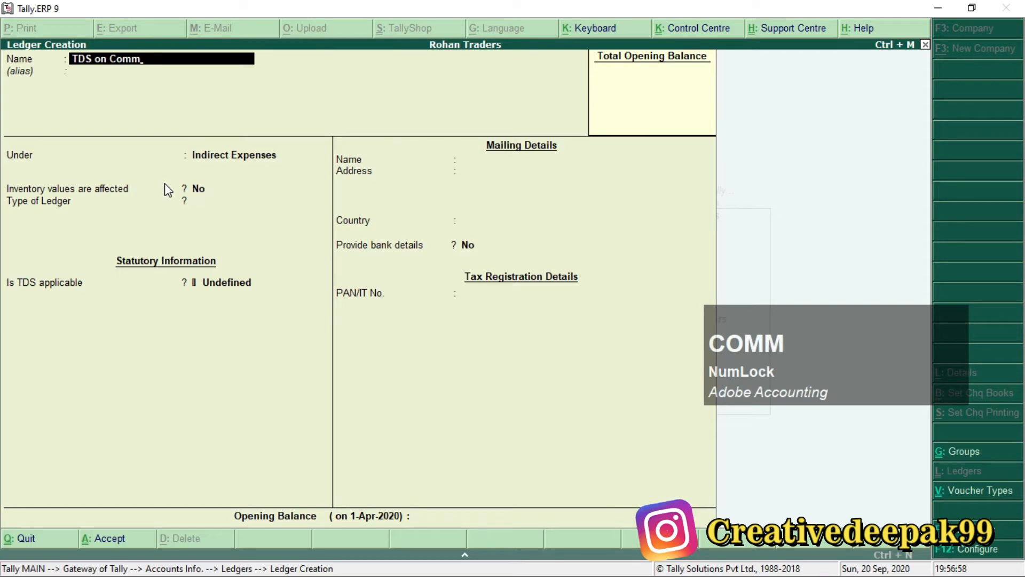
pyautogui.write('ission')
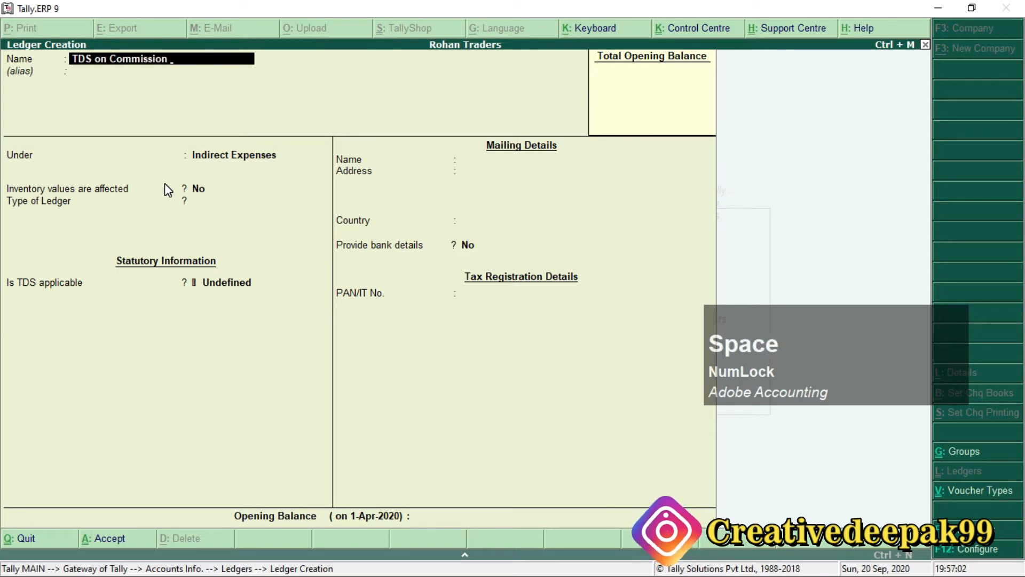
pyautogui.press('Return')
pyautogui.press('Return')
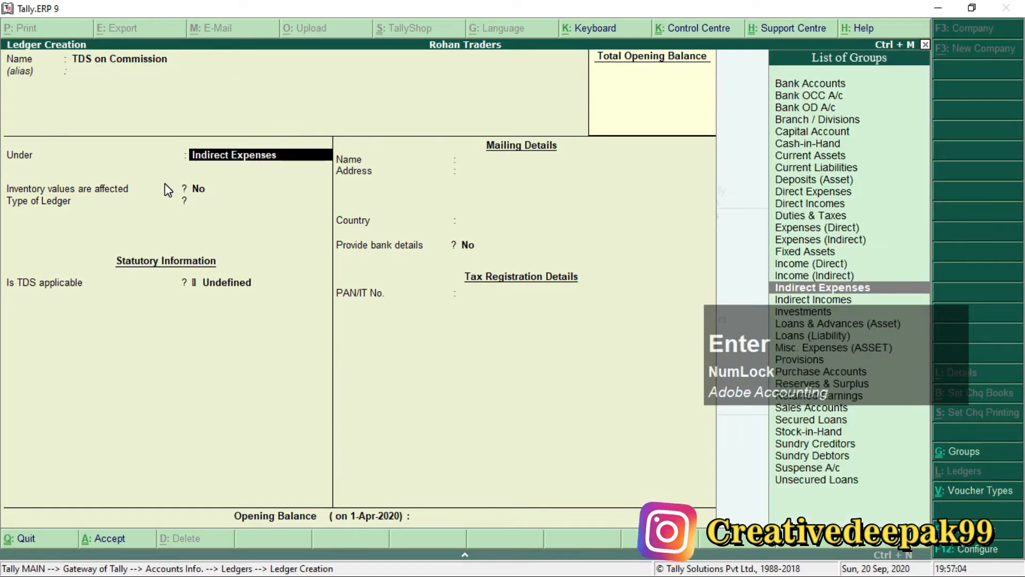
# Place the TDS on Commission ledger under the Duties & Taxes group.
pyautogui.write('D')
pyautogui.press('Down')
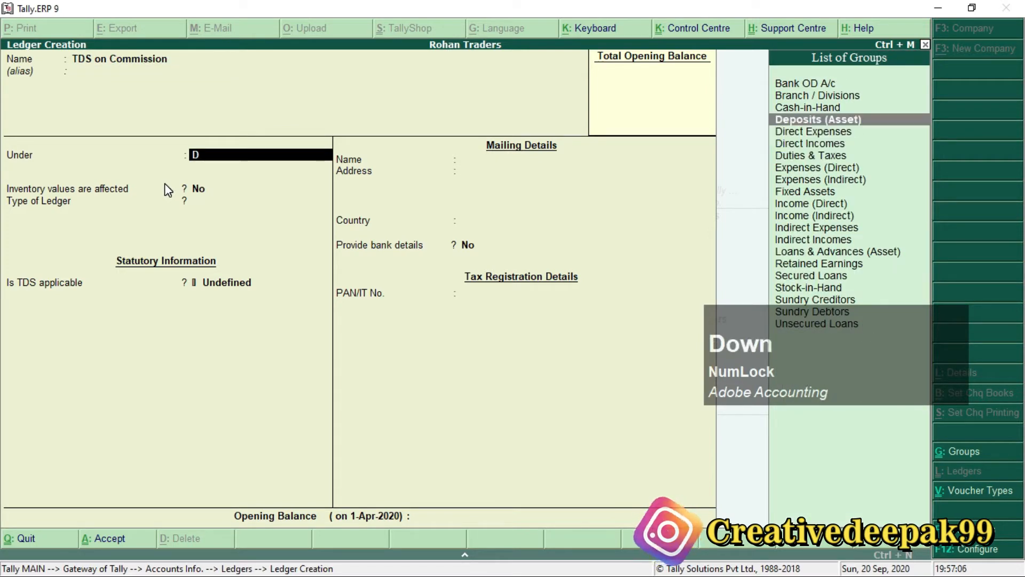
pyautogui.press('Down')
pyautogui.press('Down')
pyautogui.press('Down')
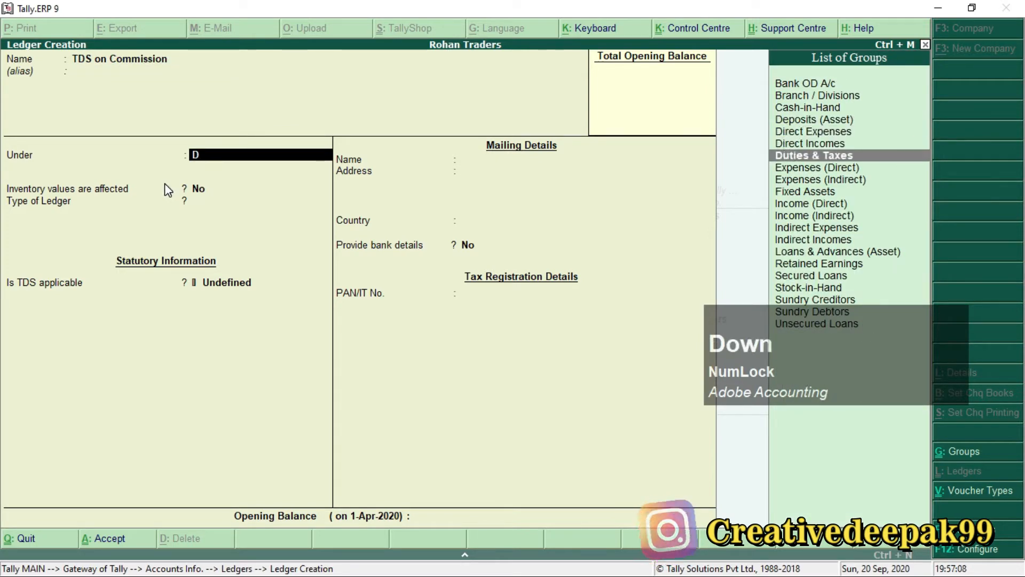
pyautogui.press('Return')
# Set the ledger's type of duty/tax to TDS and its nature of payment to Commission on Brokerage.
pyautogui.press('Down')
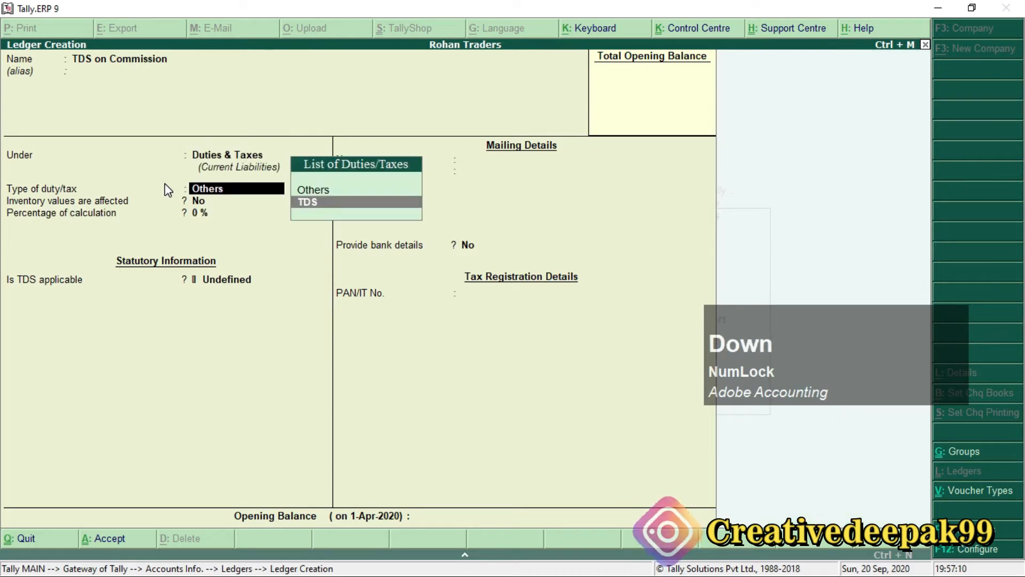
pyautogui.press('Return')
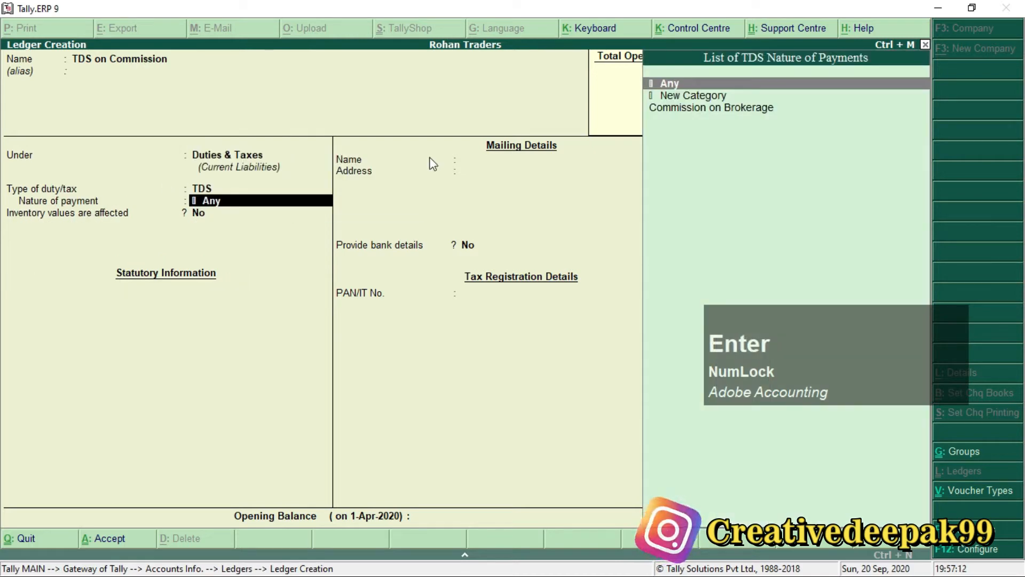
pyautogui.click(691, 110)
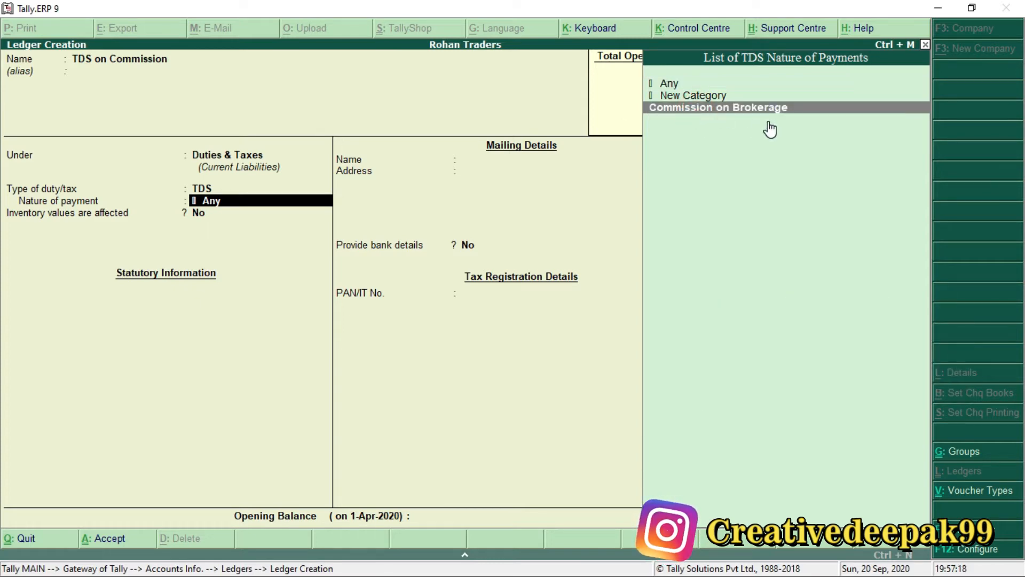
pyautogui.press('Return')
# Keep inventory values affected at No, leave the opening balance blank and save the TDS on Commission ledger.
pyautogui.press('Return')
pyautogui.press('Return')
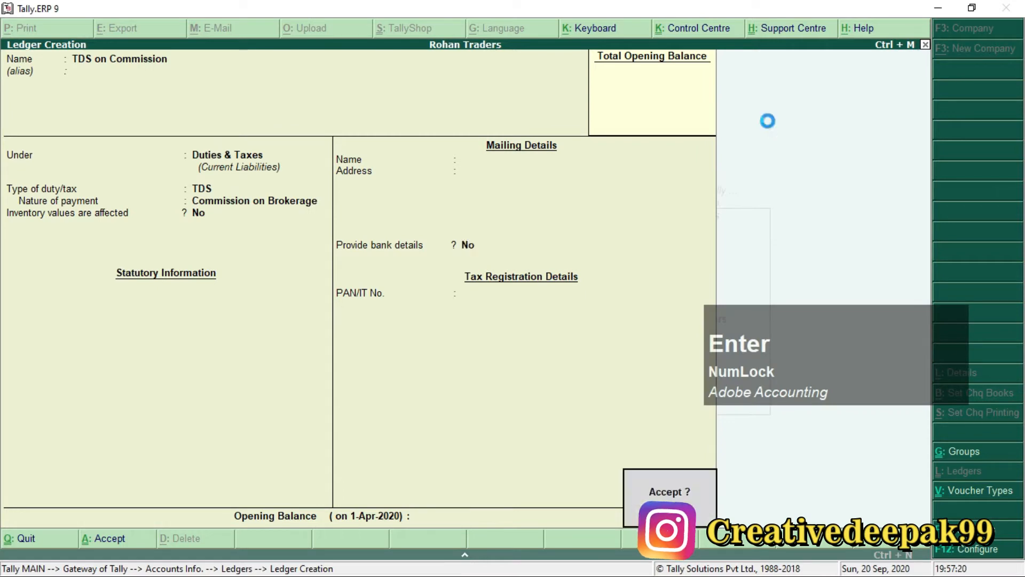
pyautogui.press('Return')
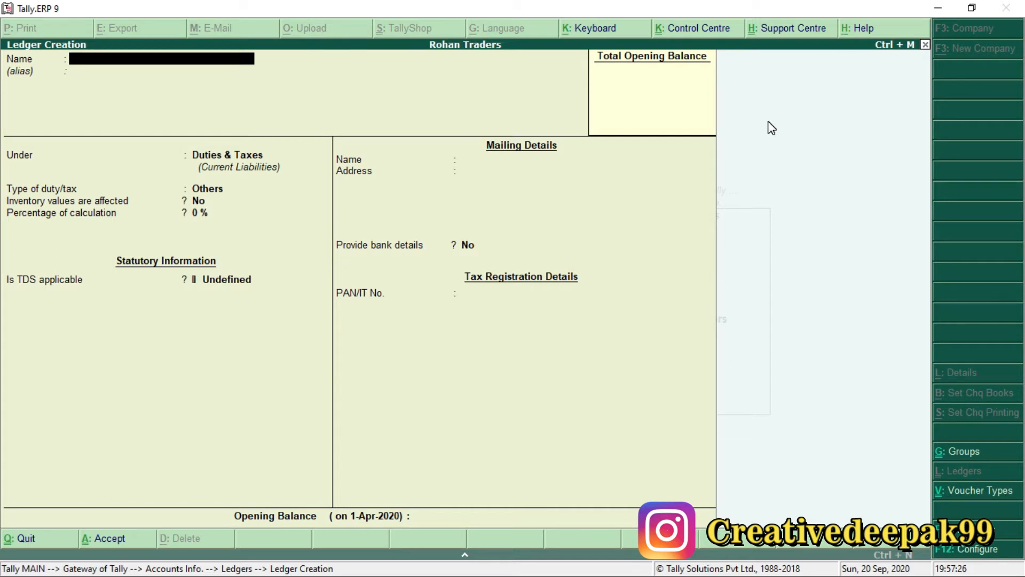
# Name the next ledger Riya Traders and leave its alias blank.
pyautogui.write('Riya traders')
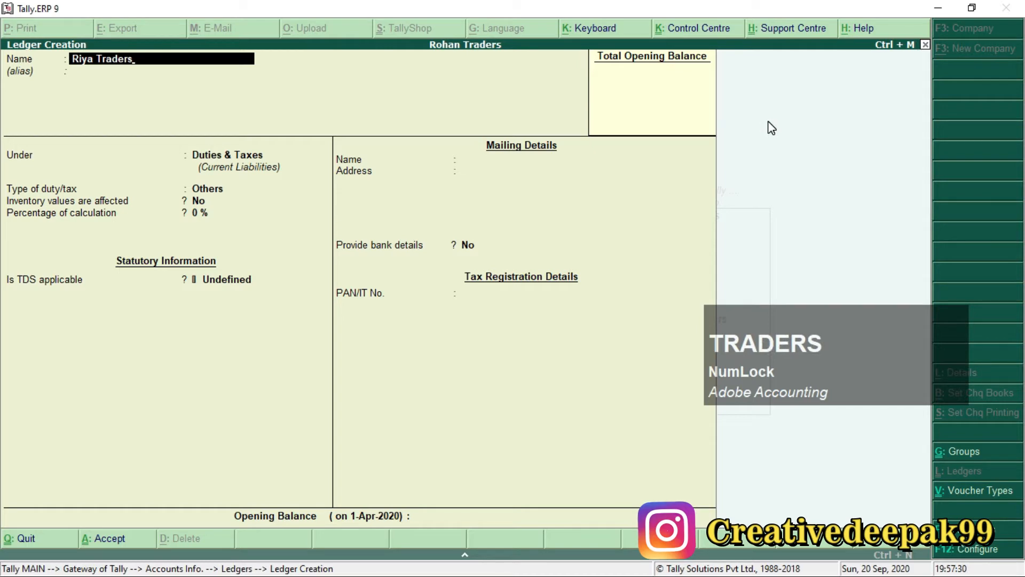
pyautogui.press('Return')
pyautogui.press('Return')
# Place the Riya Traders ledger under the Sundry Creditors group.
pyautogui.write('S')
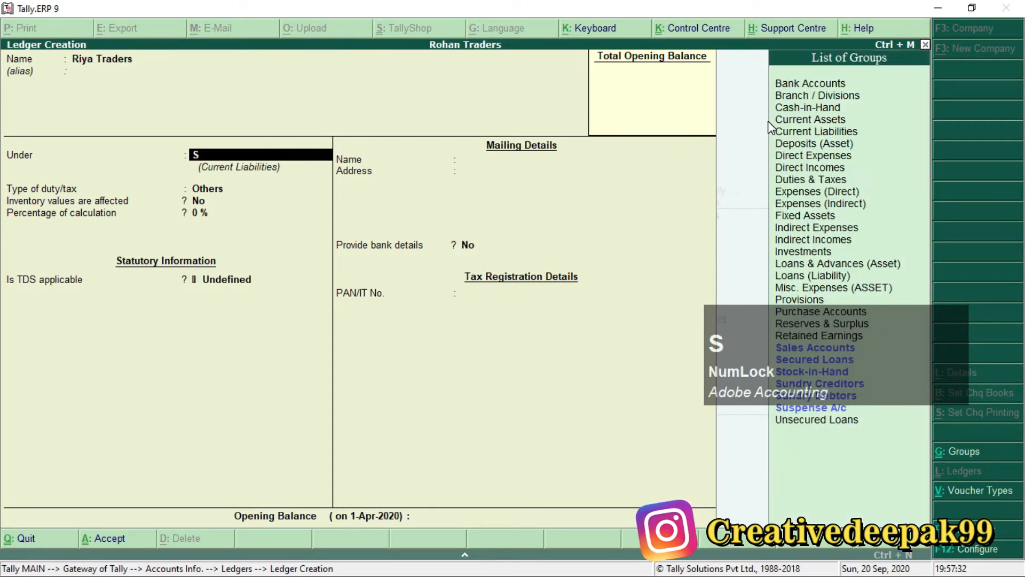
pyautogui.press('Down')
pyautogui.press('Down')
pyautogui.press('Down')
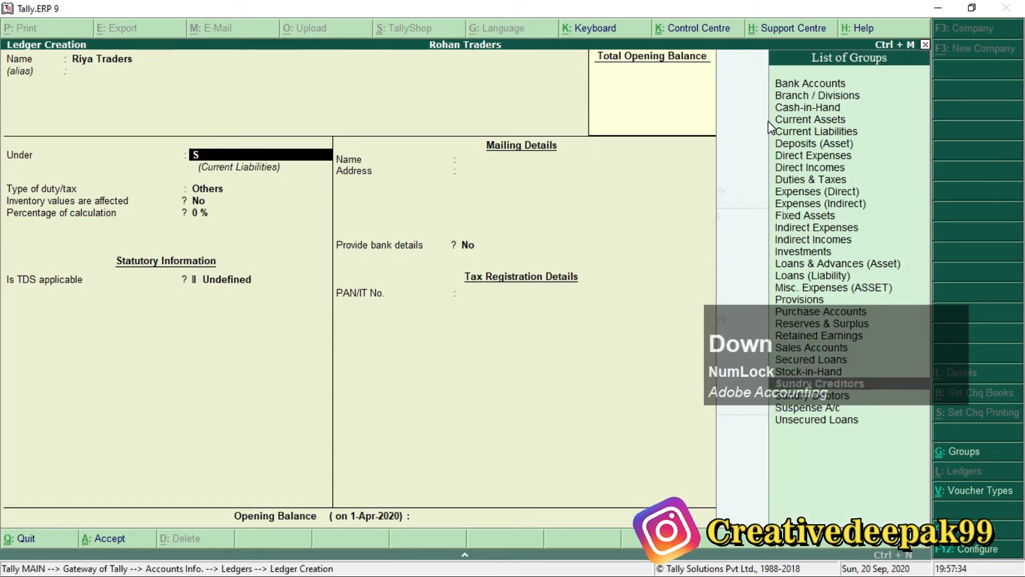
pyautogui.moveTo(899, 325); pyautogui.dragTo(666, 464)
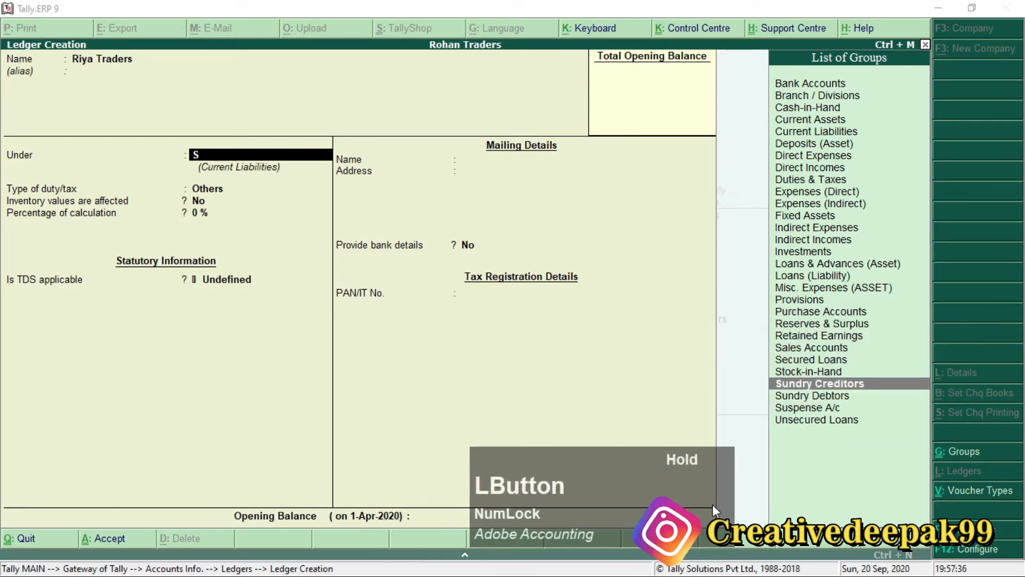
pyautogui.press('Return')
# Keep bill-by-bill balances at Yes and the credit-days check and inventory values at No, and set Is TDS Deductable to Yes.
pyautogui.press('Return')
pyautogui.press('Return')
pyautogui.press('Return')
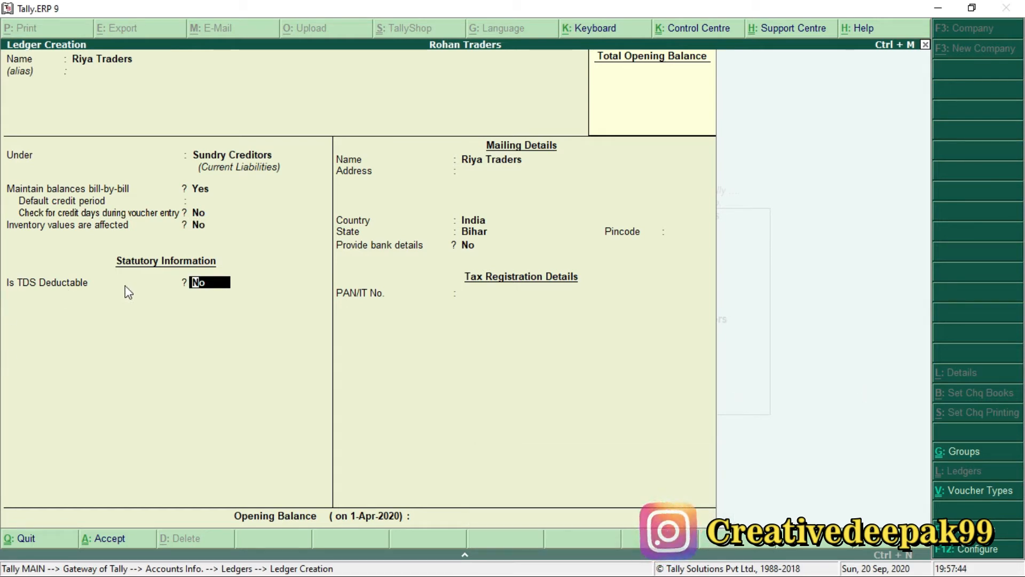
pyautogui.write('y')
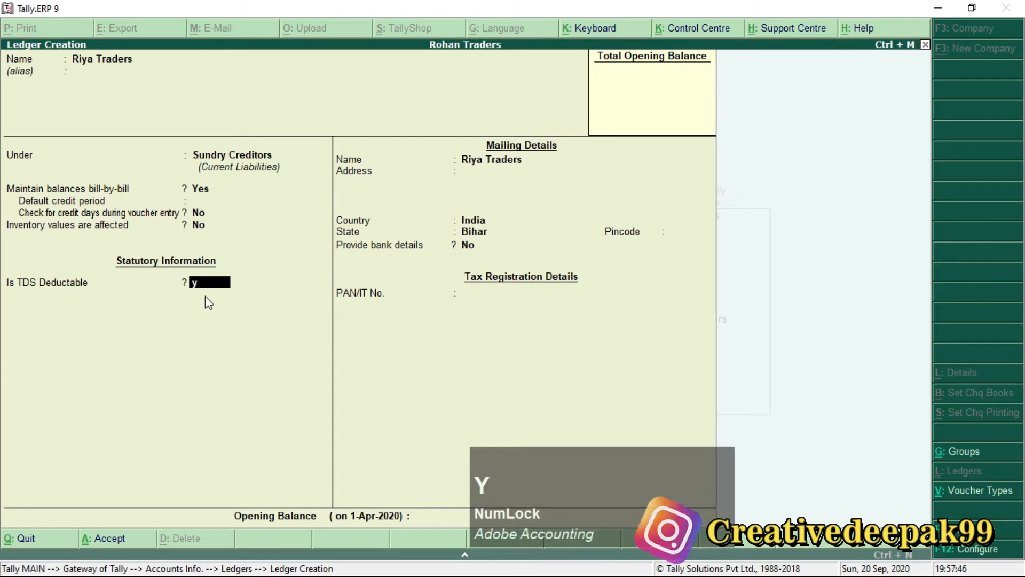
pyautogui.press('Return')
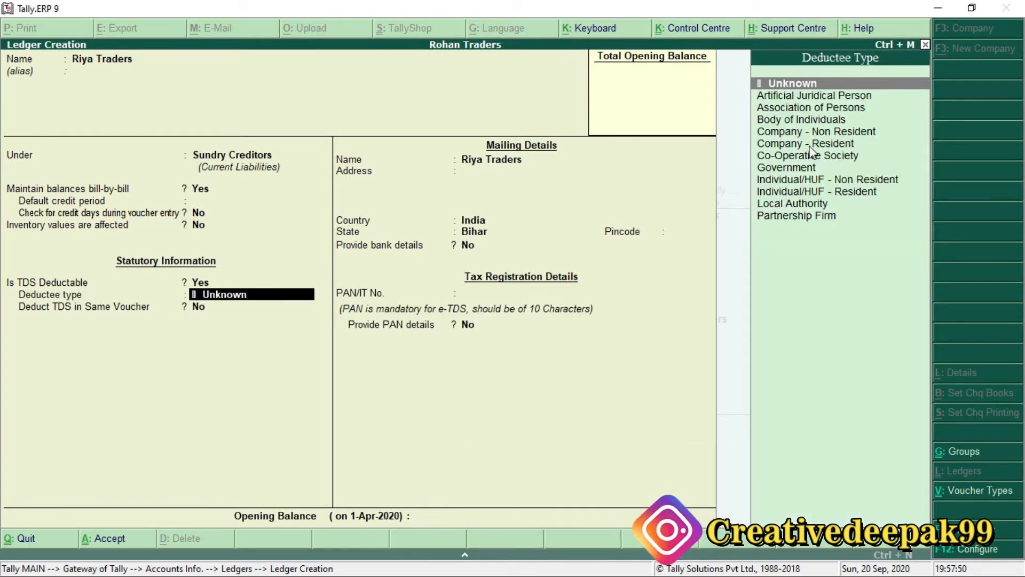
# Set the Riya Traders deductee type to Company - Resident and Deduct TDS in Same Voucher to Yes.
pyautogui.click(833, 145)
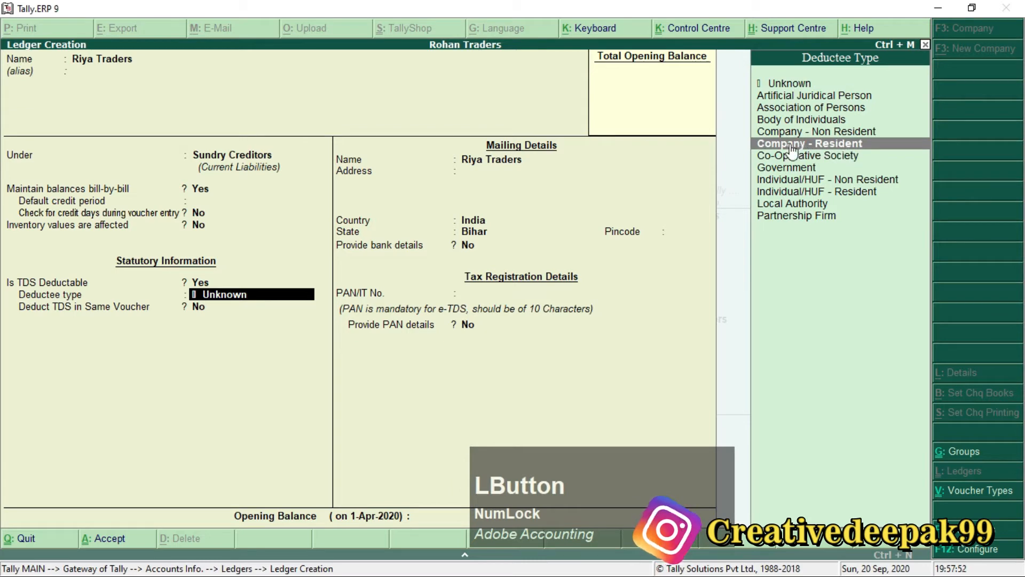
pyautogui.click(836, 145)
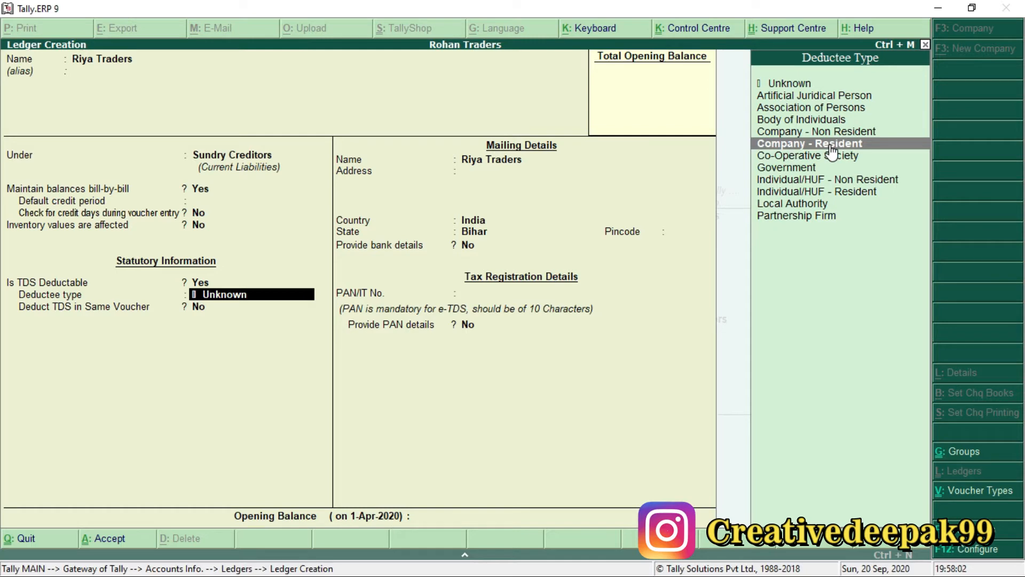
pyautogui.press('Return')
pyautogui.press('Return')
pyautogui.press('Return')
pyautogui.press('Return')
pyautogui.press('Return')
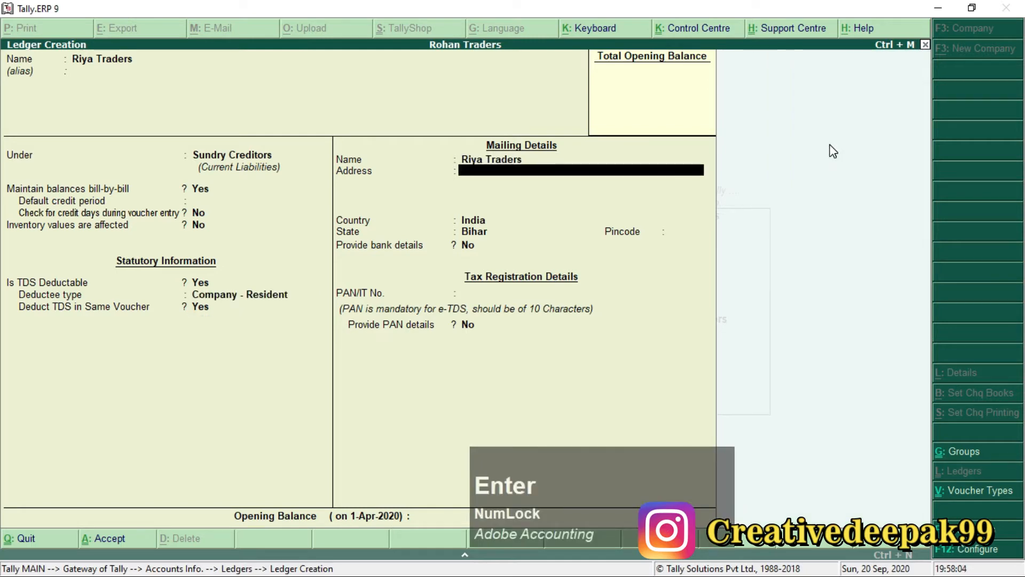
# Leave the address blank, keep the remaining mailing and bank details as they are, and enter the Riya Traders ledger's PAN/IT number.
pyautogui.press('Return')
pyautogui.press('Return')
pyautogui.press('Return')
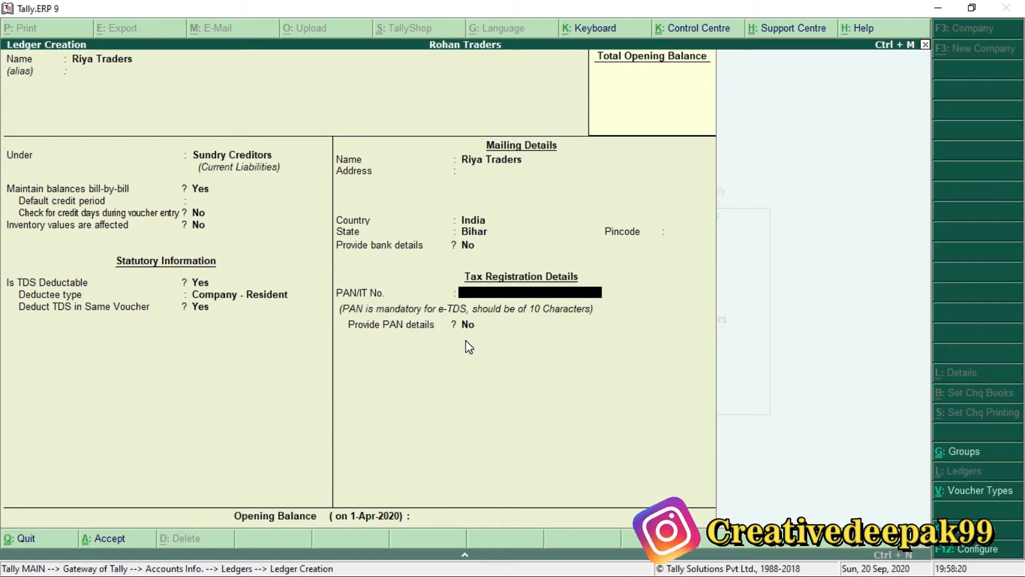
pyautogui.write('AS')
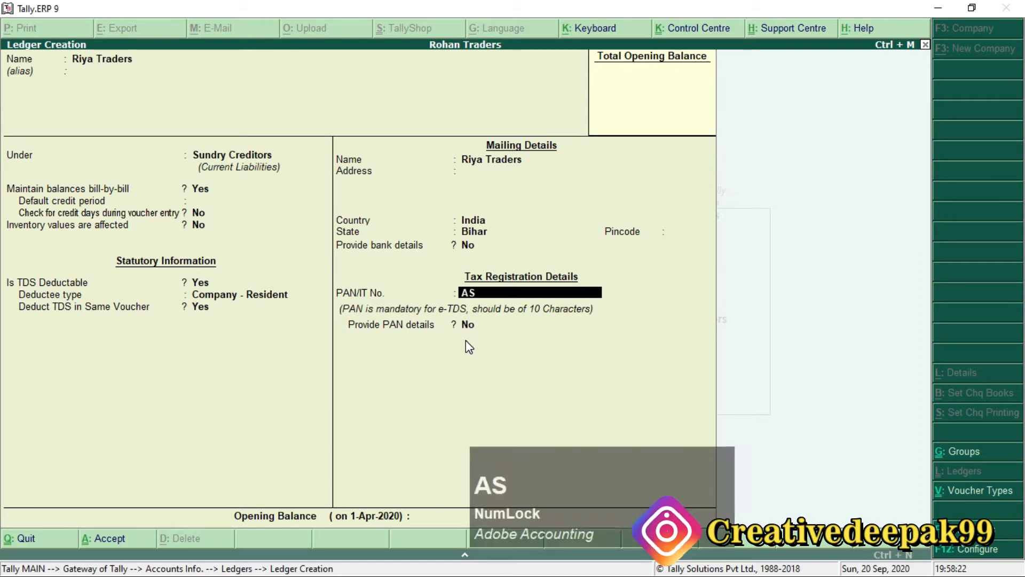
pyautogui.write('DFW')
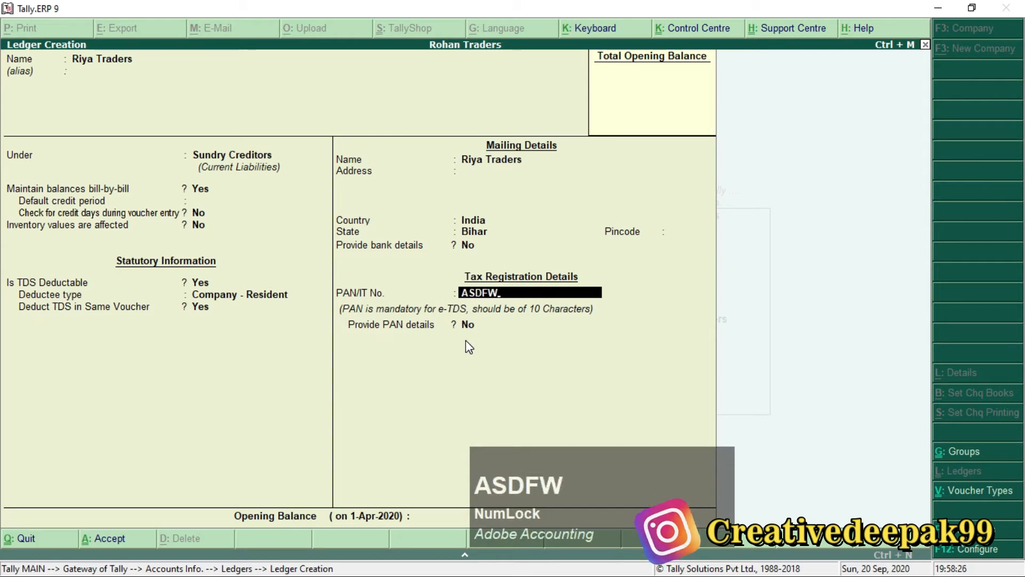
pyautogui.write('147')
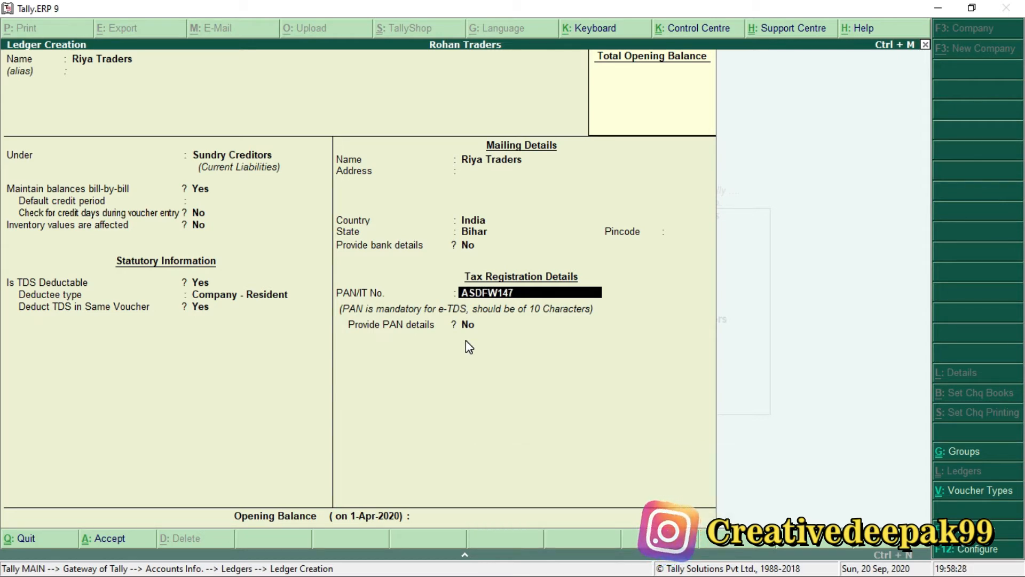
pyautogui.write('8T')
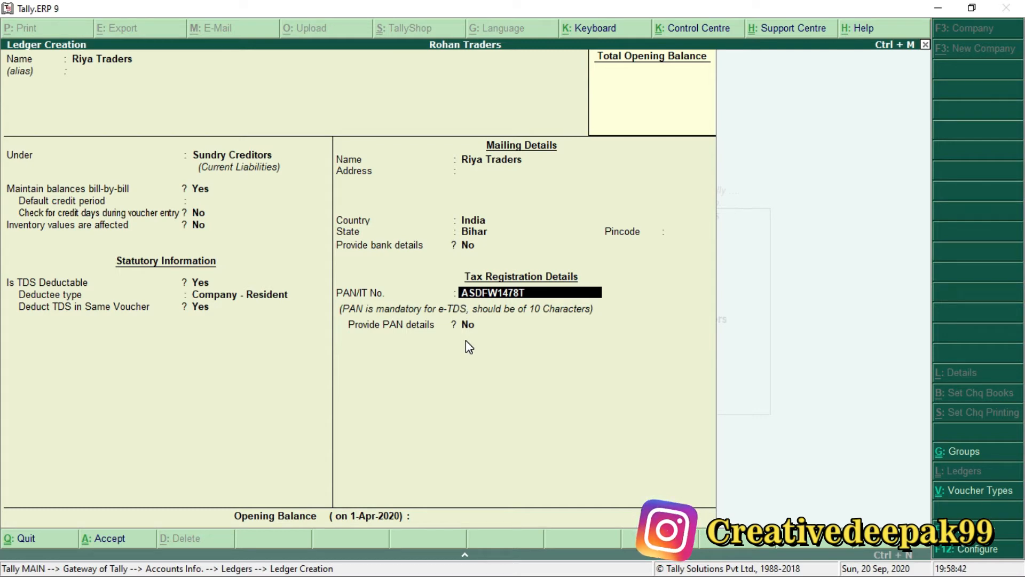
# Keep Provide PAN details at No, leave the opening balance blank and save the Riya Traders ledger.
pyautogui.press('Return')
pyautogui.press('Return')
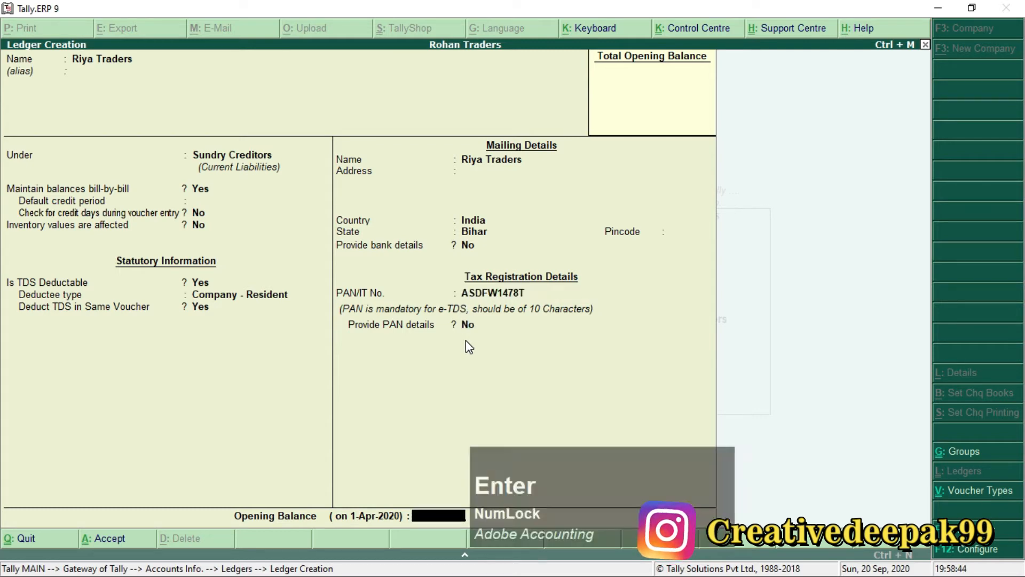
pyautogui.press('Return')
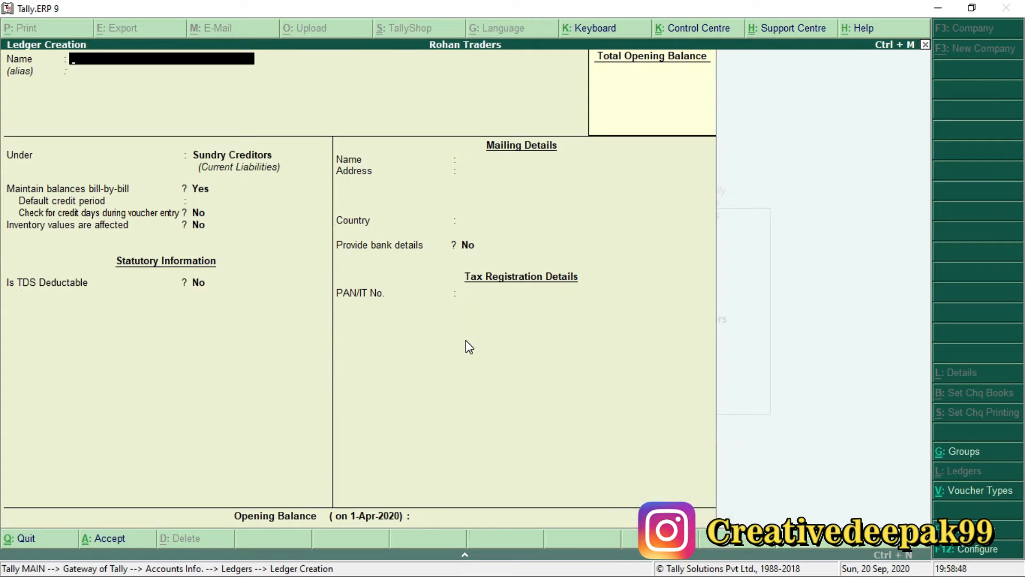
# Name the next ledger Bank of India and leave its alias blank.
pyautogui.write('Bank f')
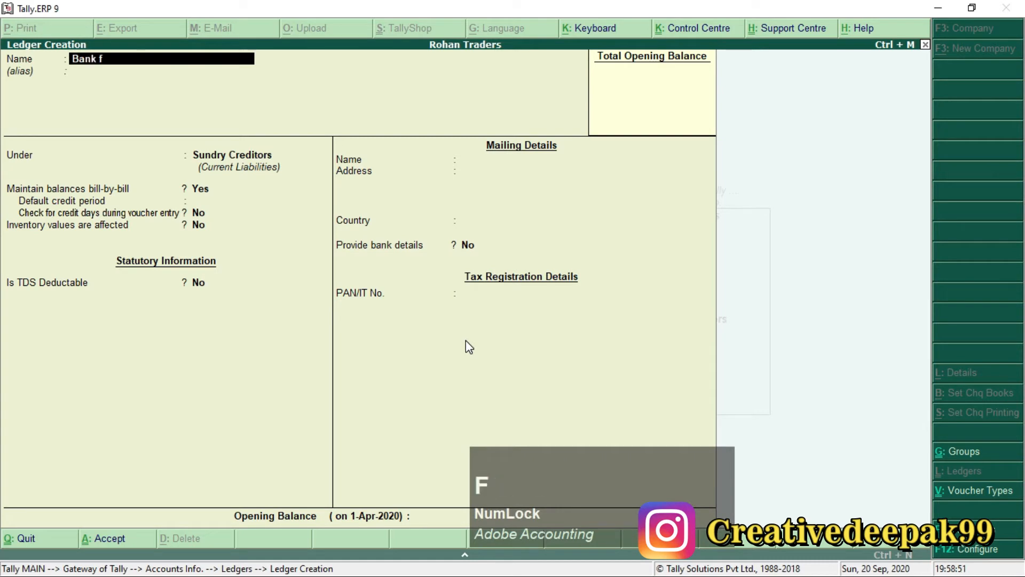
pyautogui.press('BackSpace')
pyautogui.write('of India')
pyautogui.press('Return')
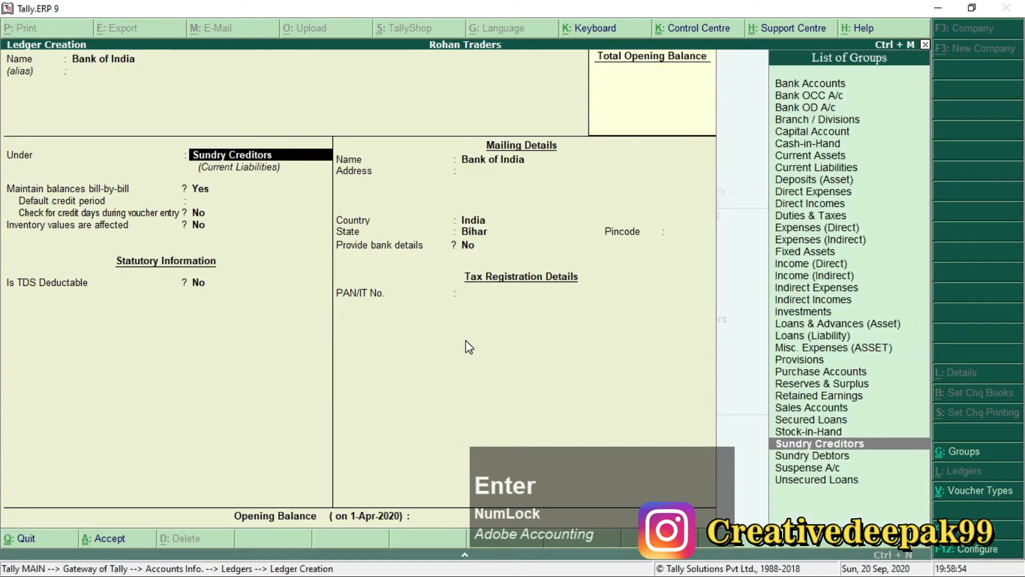
# Place the Bank of India ledger under the Bank Accounts group.
pyautogui.write('B')
pyautogui.press('Down')
pyautogui.press('Return')
pyautogui.press('Return')
pyautogui.press('Return')
pyautogui.press('Return')
pyautogui.press('Return')
pyautogui.press('Return')
pyautogui.press('Return')
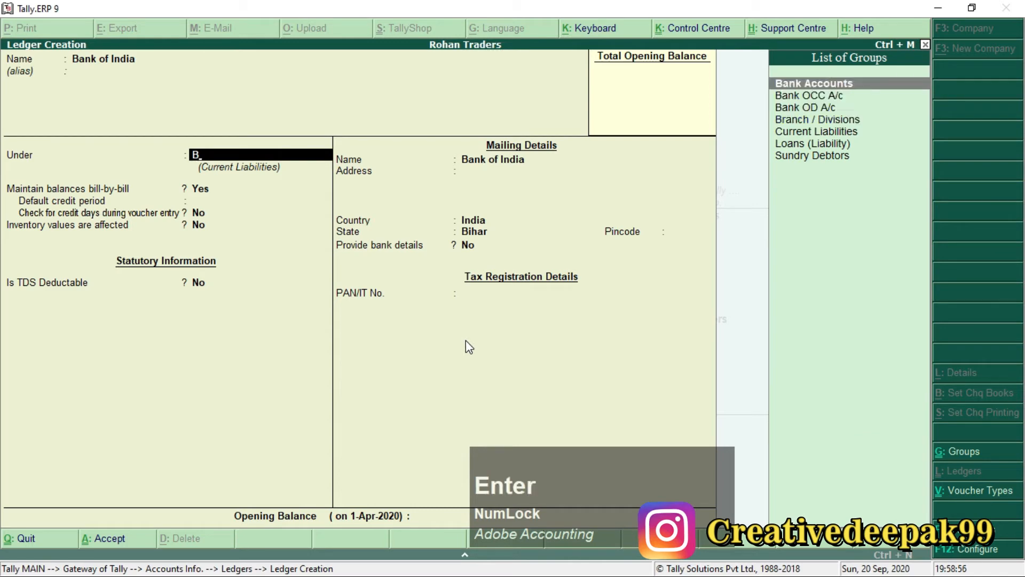
# Keep the default bank and mailing details with state Bihar, leave the opening balance blank and save the Bank of India ledger.
pyautogui.press('Return')
pyautogui.press('Return')
pyautogui.press('Return')
pyautogui.press('Return')
pyautogui.press('Return')
pyautogui.press('Return')
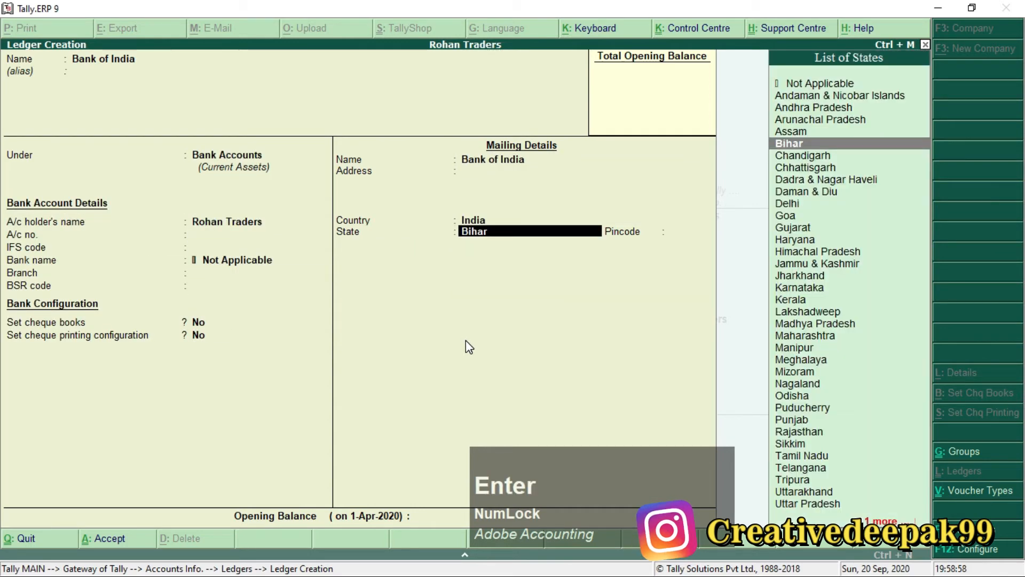
pyautogui.press('Return')
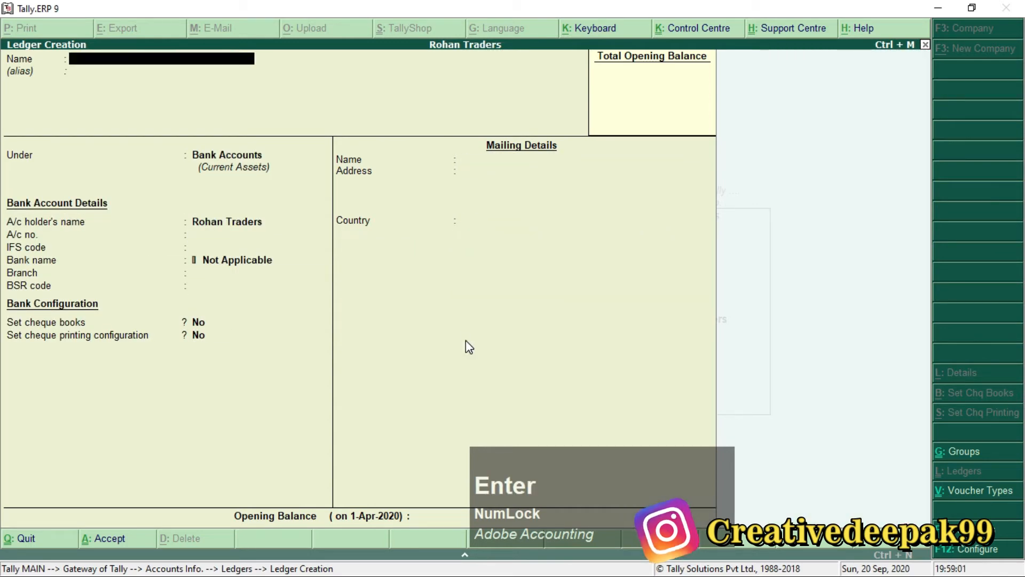
# Leave ledger creation and open a new Journal accounting voucher.
pyautogui.press('Escape')
pyautogui.press('Escape')
pyautogui.press('Escape')
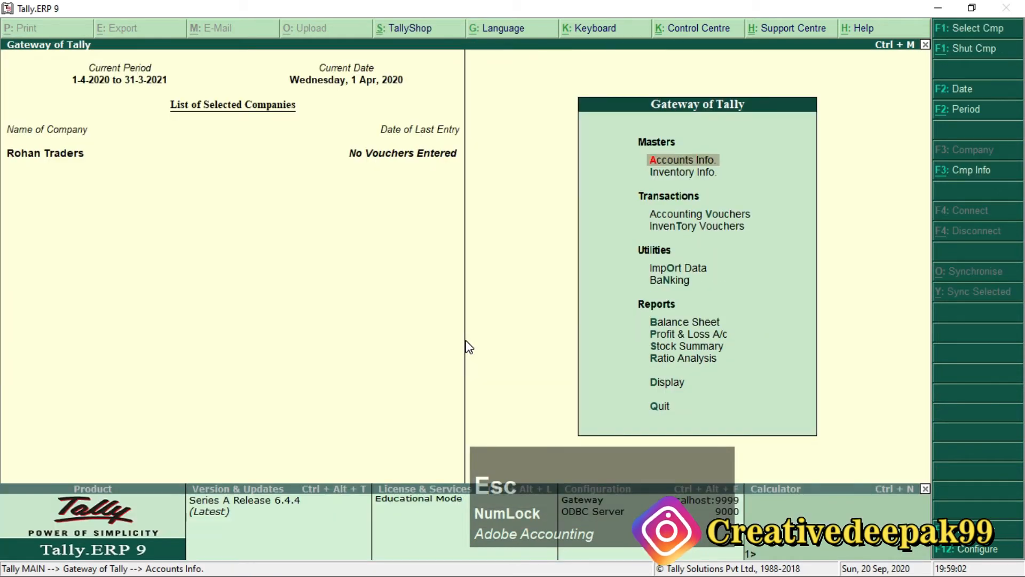
pyautogui.press('Down')
pyautogui.press('Down')
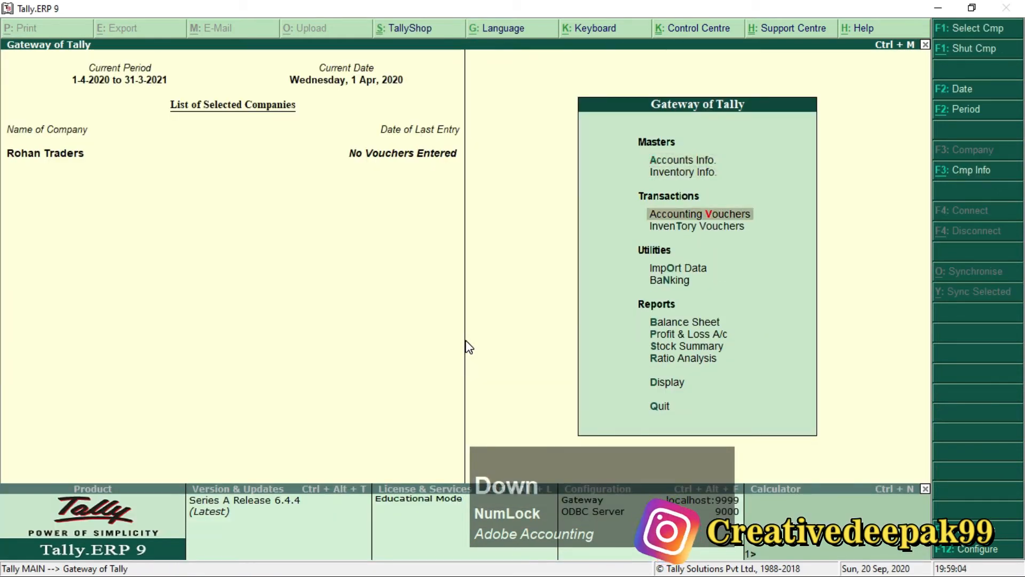
pyautogui.press('Return')
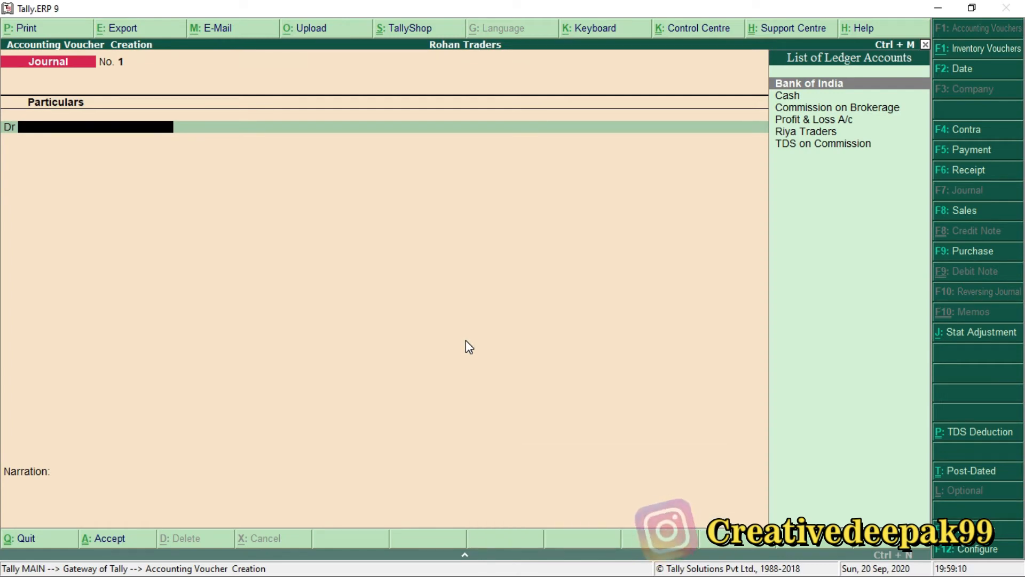
pyautogui.press('F7')
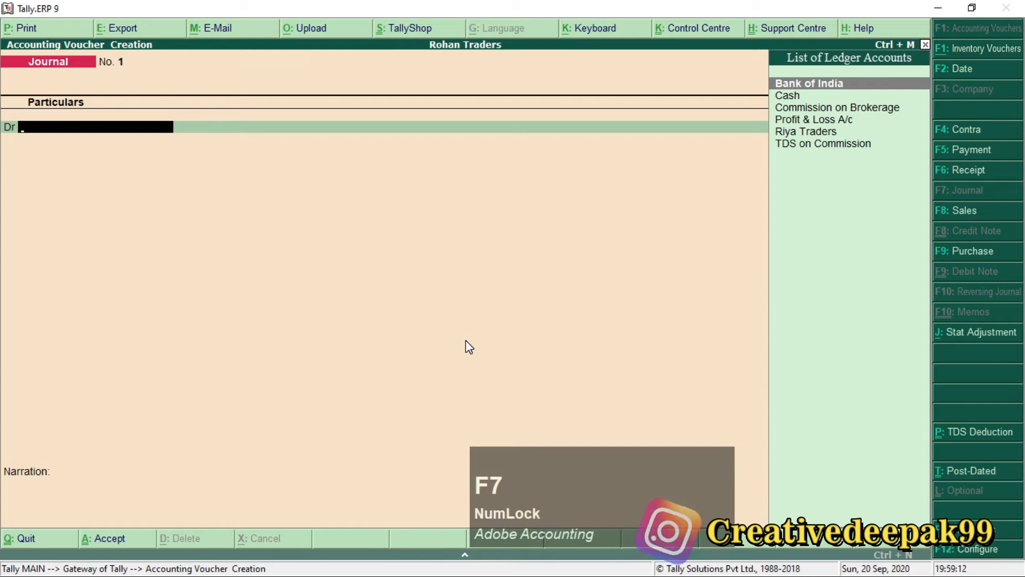
# Debit Commission on Brokerage with 20000 in the journal voucher.
pyautogui.press('Down')
pyautogui.press('Down')
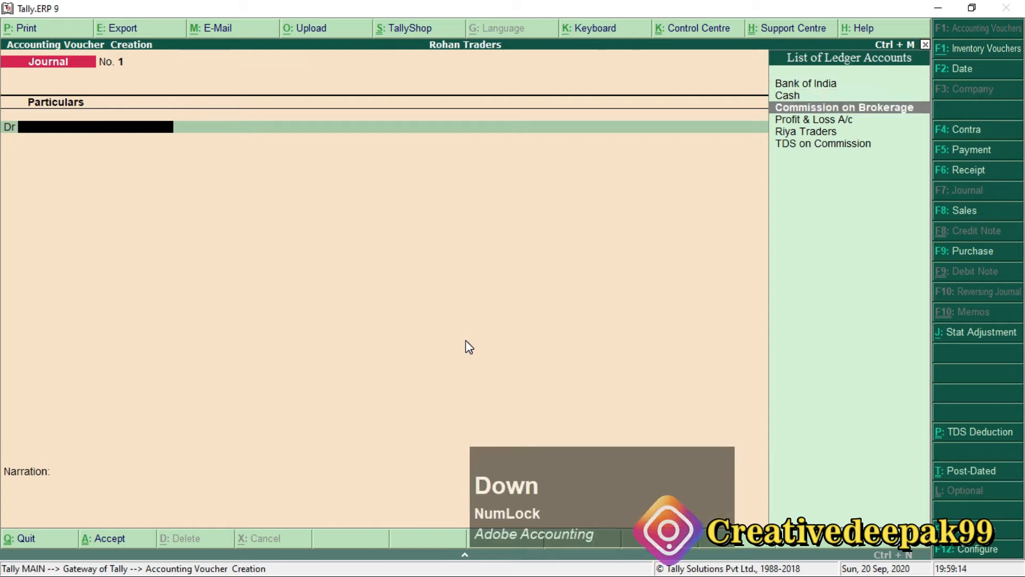
pyautogui.press('Return')
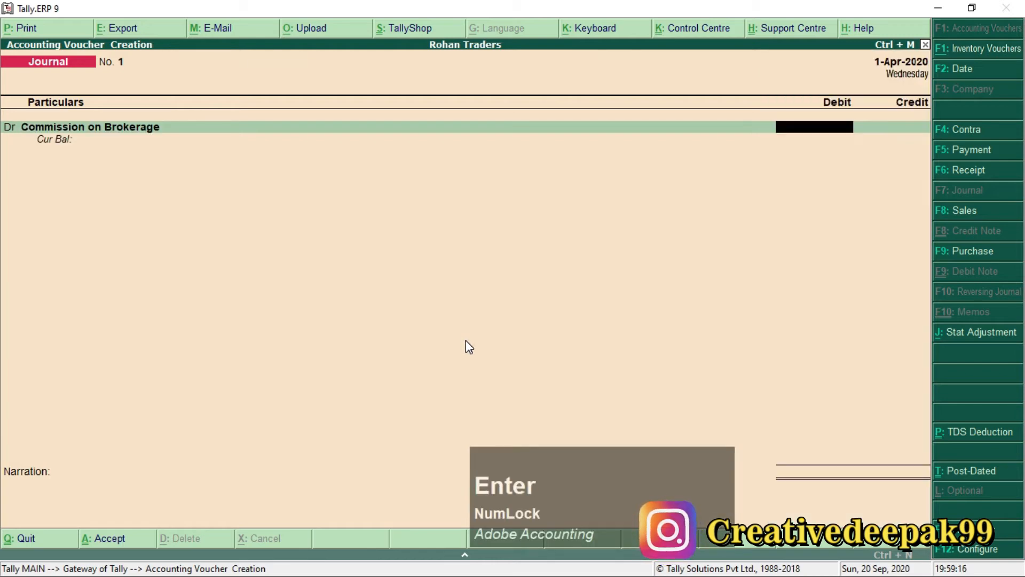
pyautogui.write('20000')
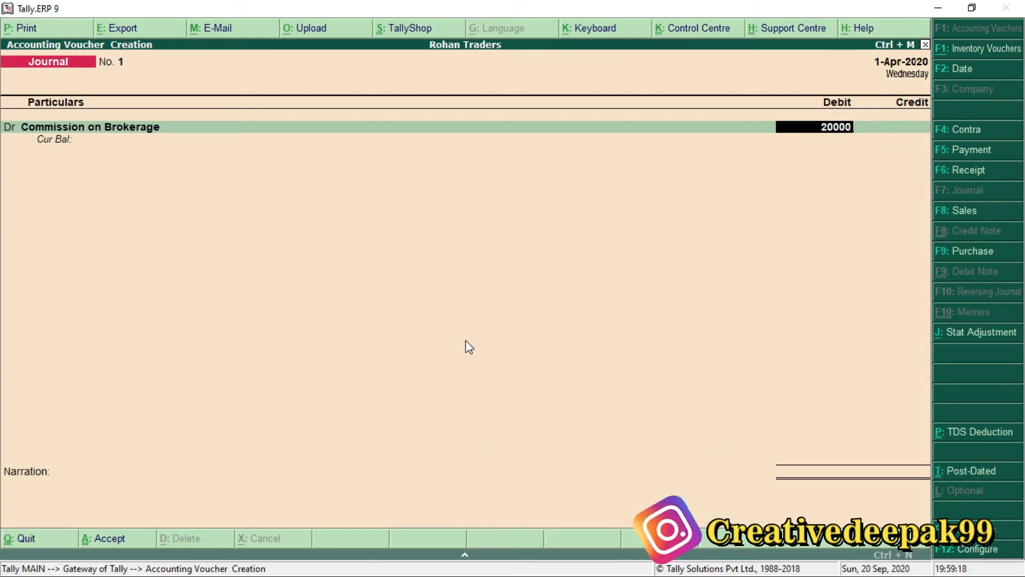
pyautogui.press('Return')
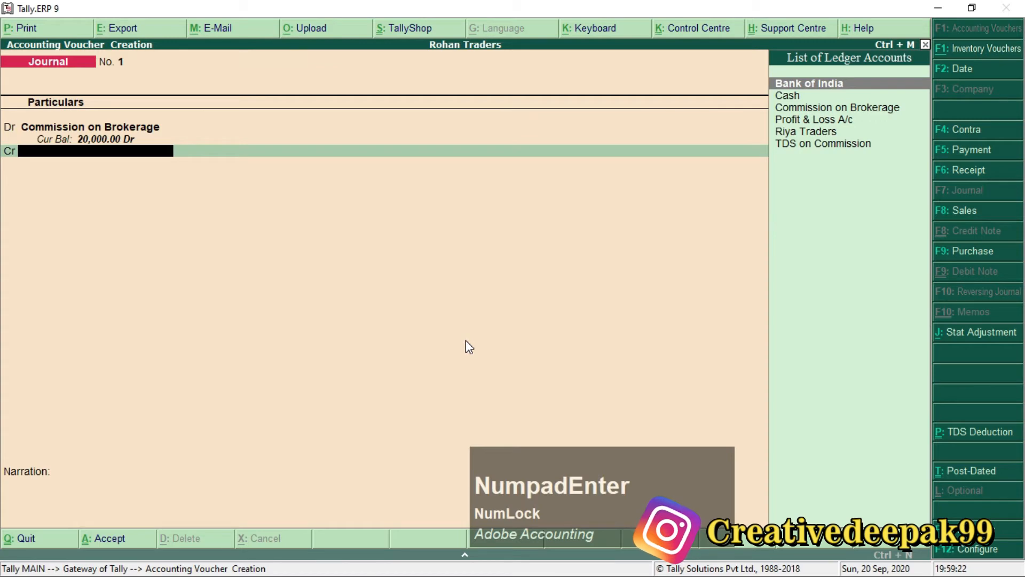
# Credit Riya Traders and record a New Ref bill named RT/001 for 20,000.00 Cr.
pyautogui.write('R')
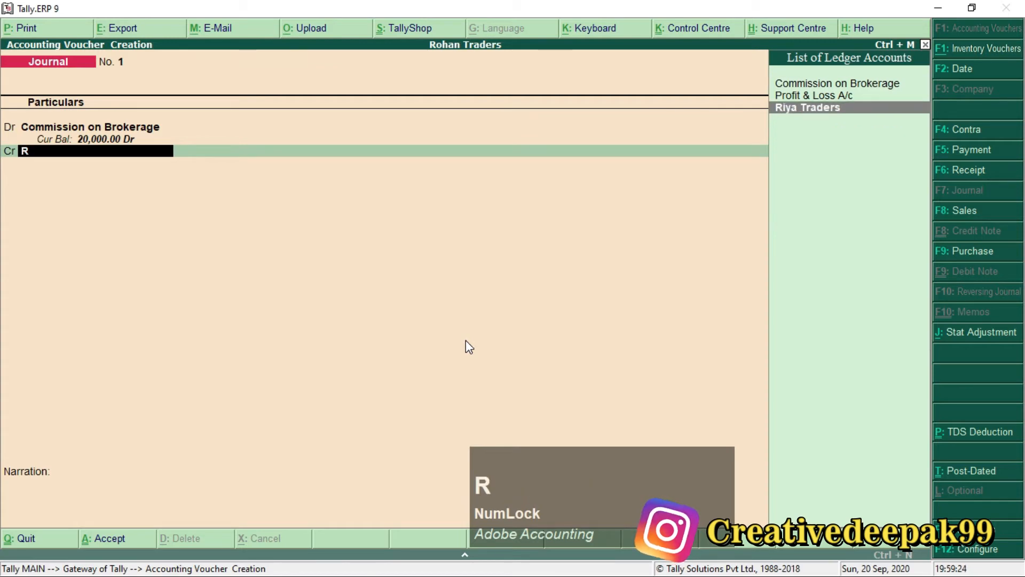
pyautogui.press('Return')
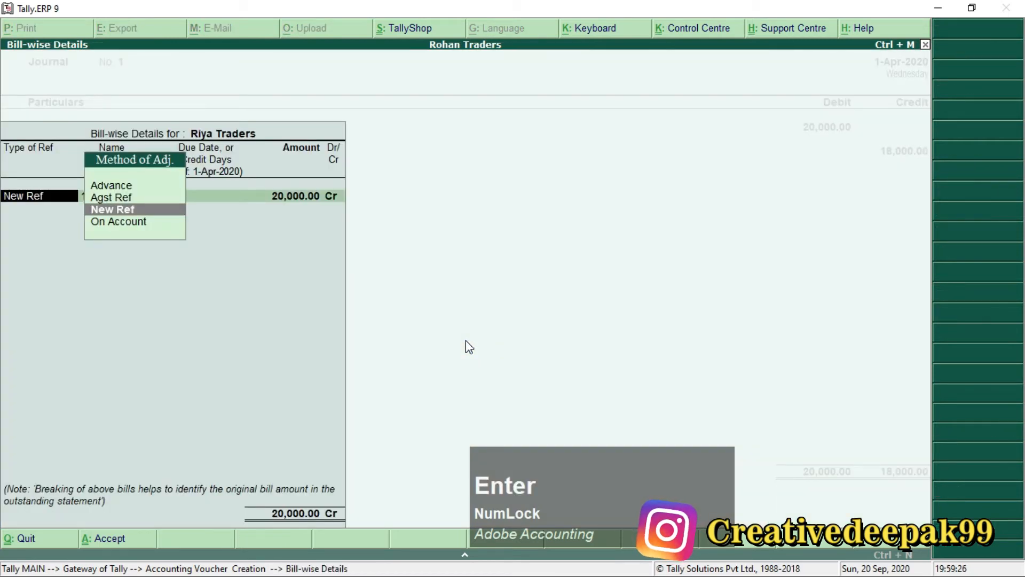
pyautogui.press('Return')
pyautogui.write('RT')
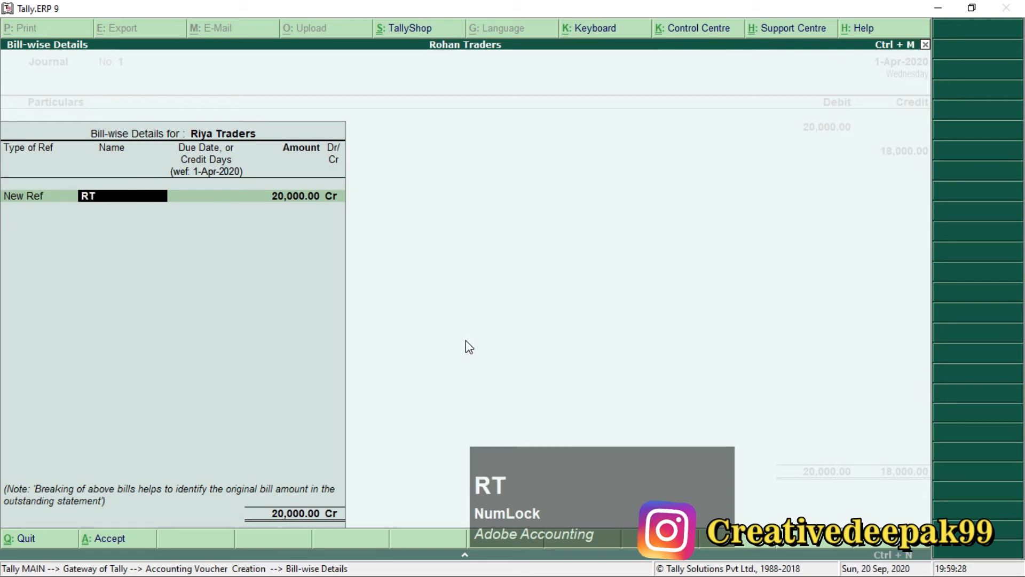
pyautogui.write('/001')
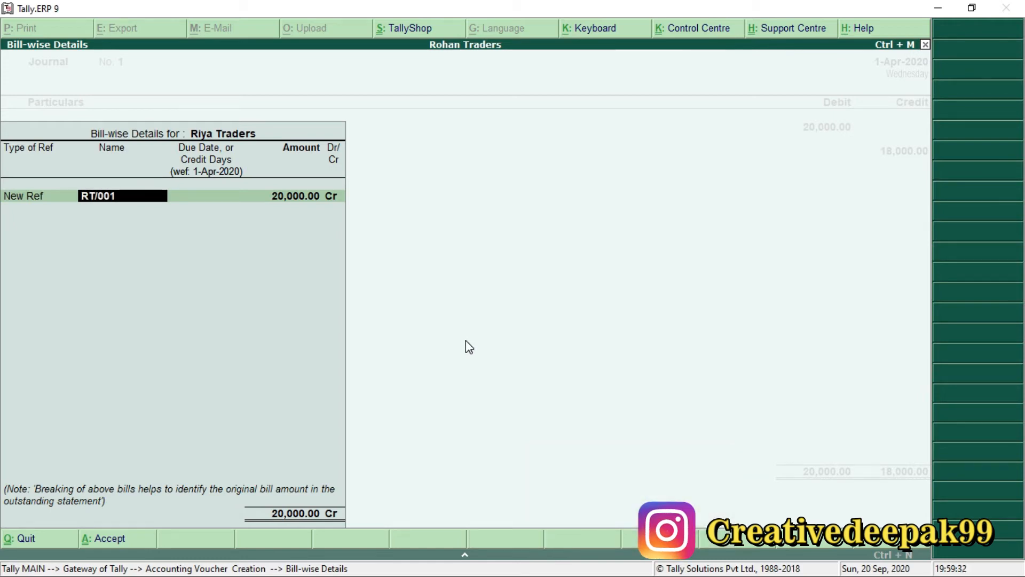
pyautogui.press('Return')
pyautogui.press('Return')
pyautogui.press('Return')
pyautogui.press('Return')
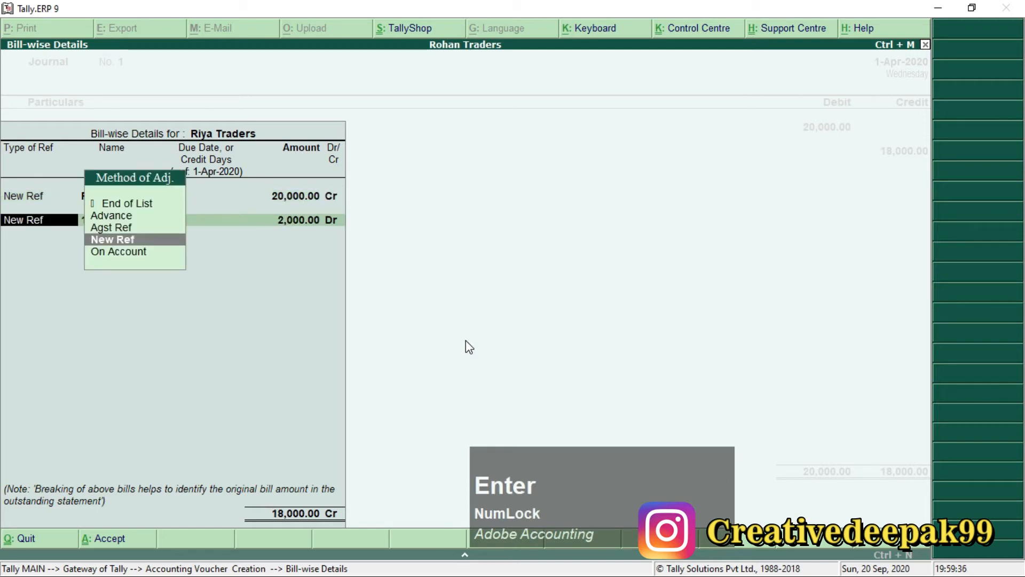
# Add a second New Ref for the 2,000.00 Dr TDS amount and name it TDS/RT/001.
pyautogui.press('Return')
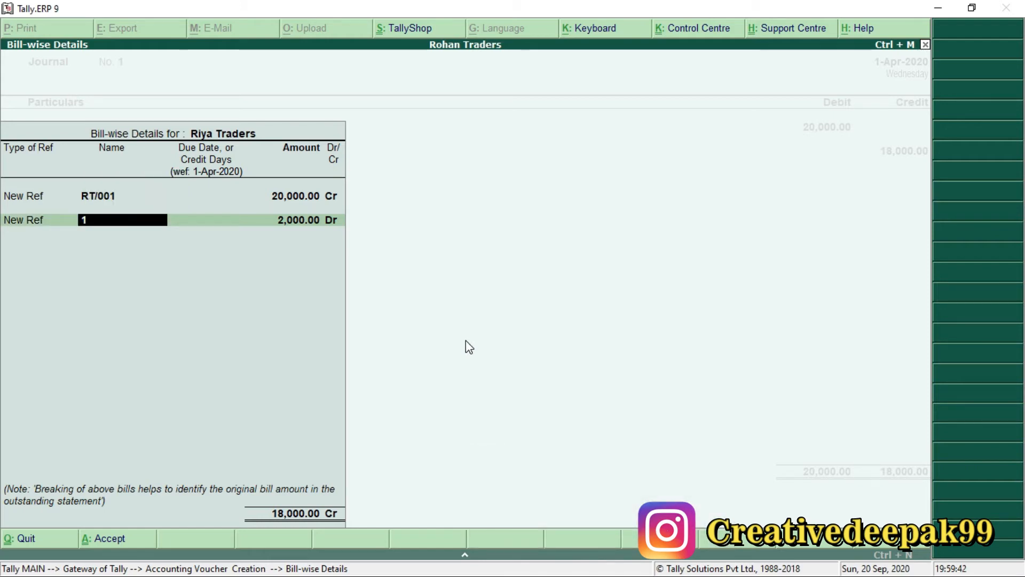
pyautogui.write('TDS')
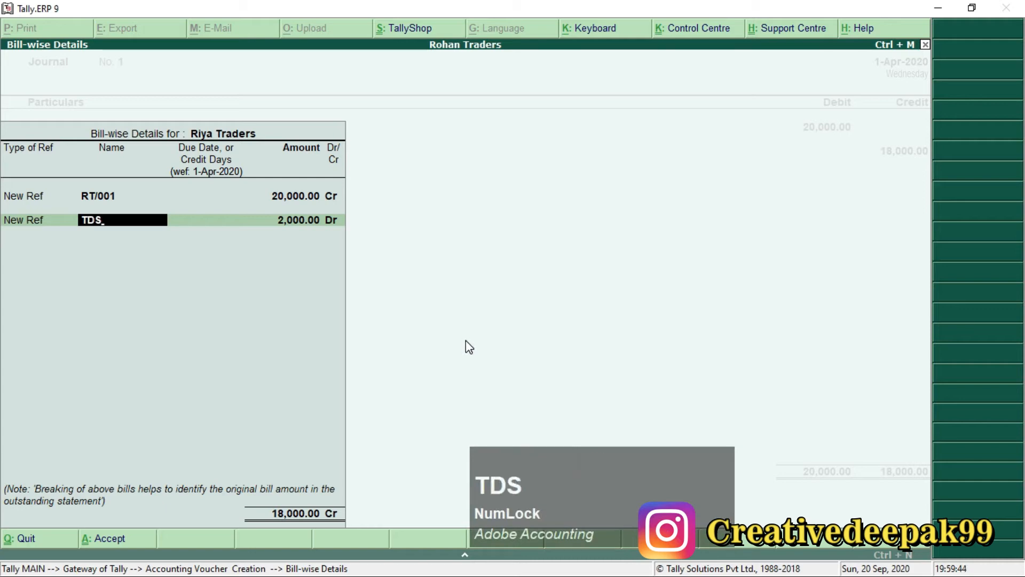
pyautogui.write('/R')
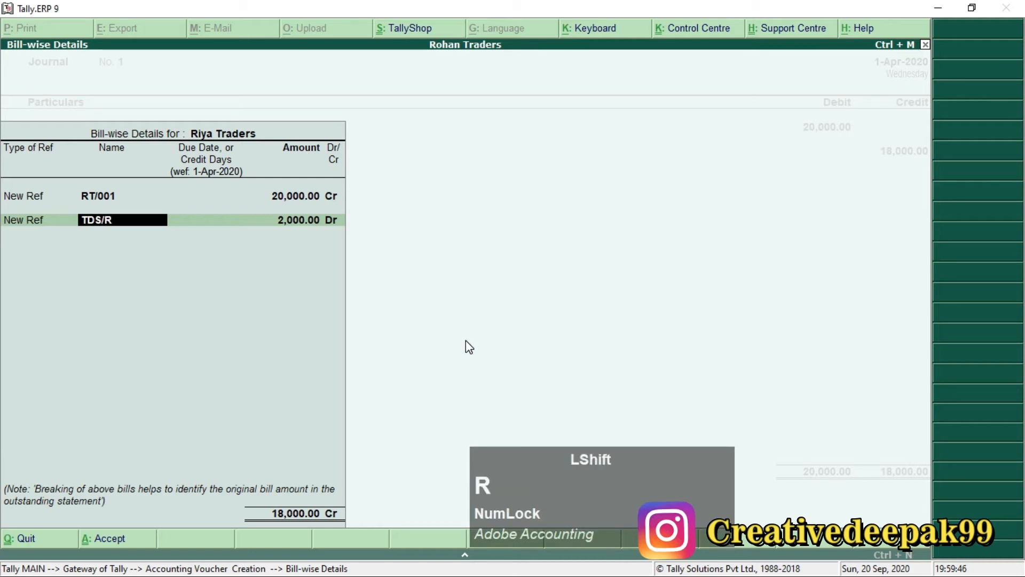
pyautogui.write('T/001')
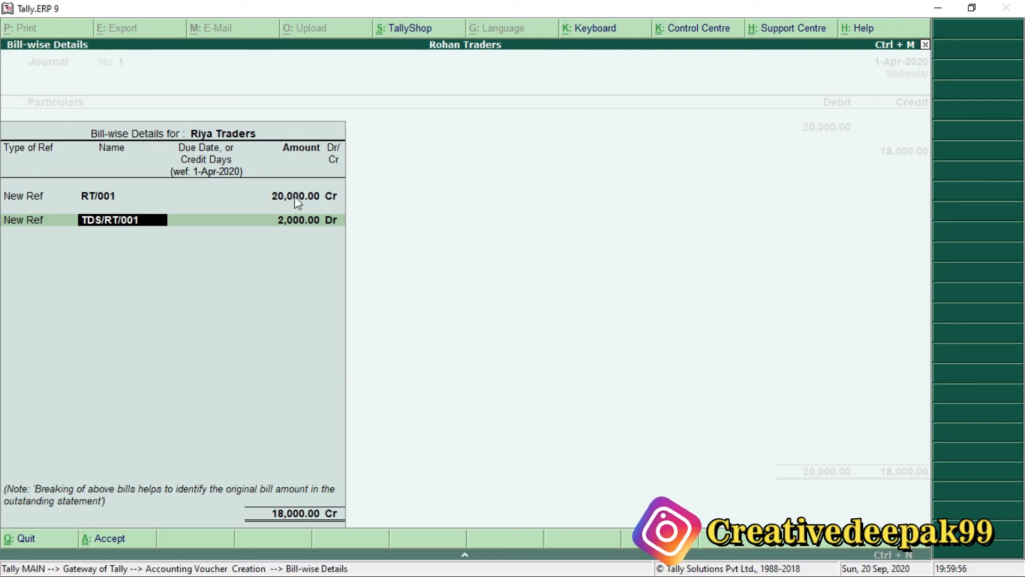
pyautogui.hotkey('ctrl', '2')
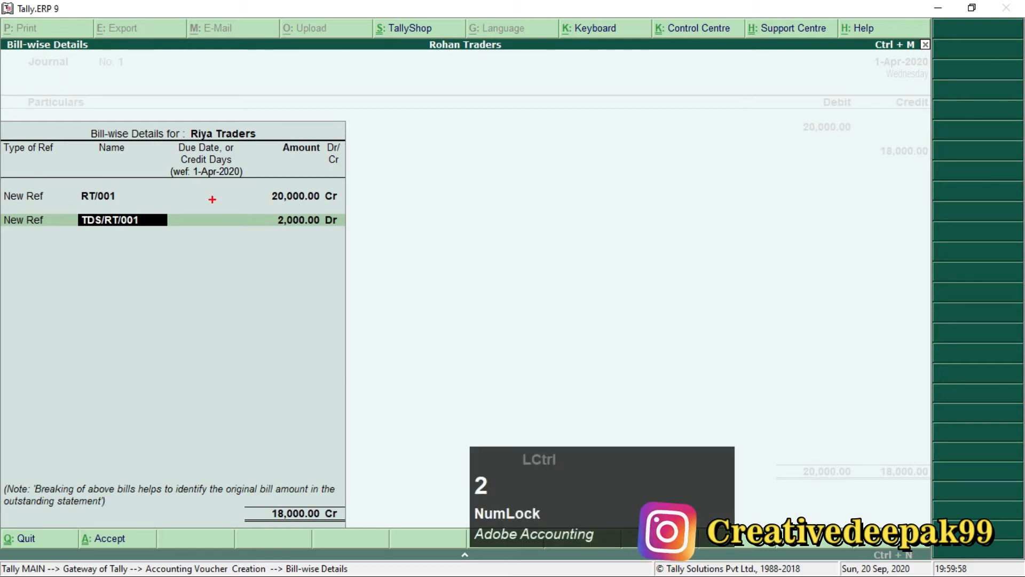
pyautogui.moveTo(262, 181); pyautogui.dragTo(354, 209)
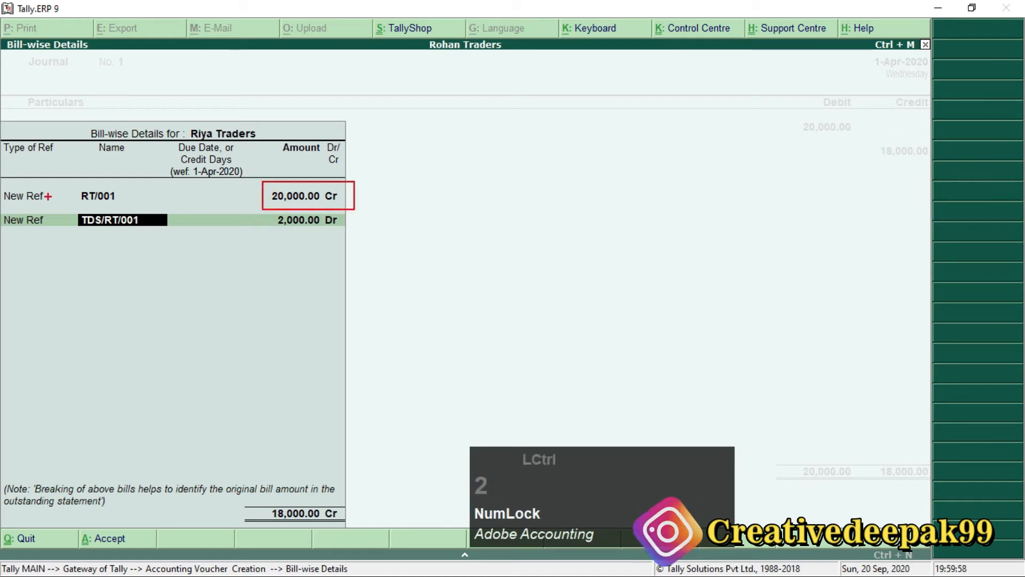
pyautogui.moveTo(75, 187); pyautogui.dragTo(130, 205)
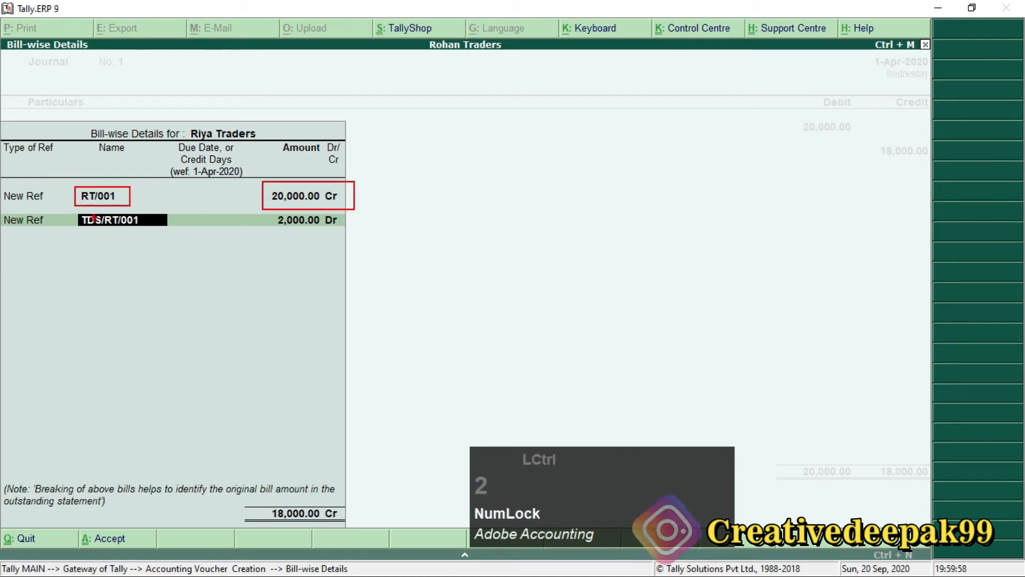
pyautogui.moveTo(273, 210)
pyautogui.mouseDown()
pyautogui.moveTo(327, 254)
pyautogui.moveTo(349, 243)
pyautogui.mouseUp()
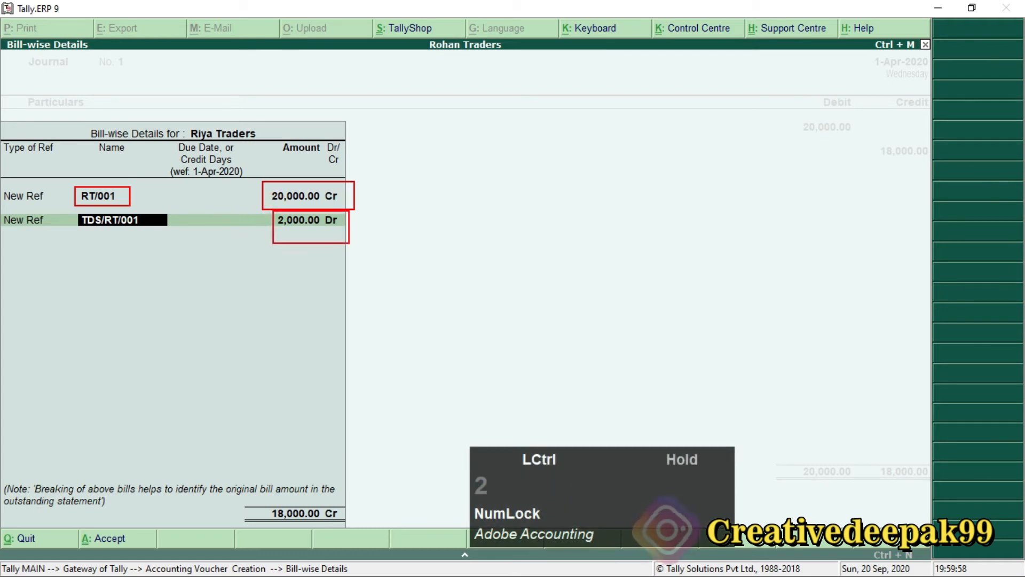
pyautogui.click(100, 214)
pyautogui.moveTo(122, 225); pyautogui.dragTo(154, 235)
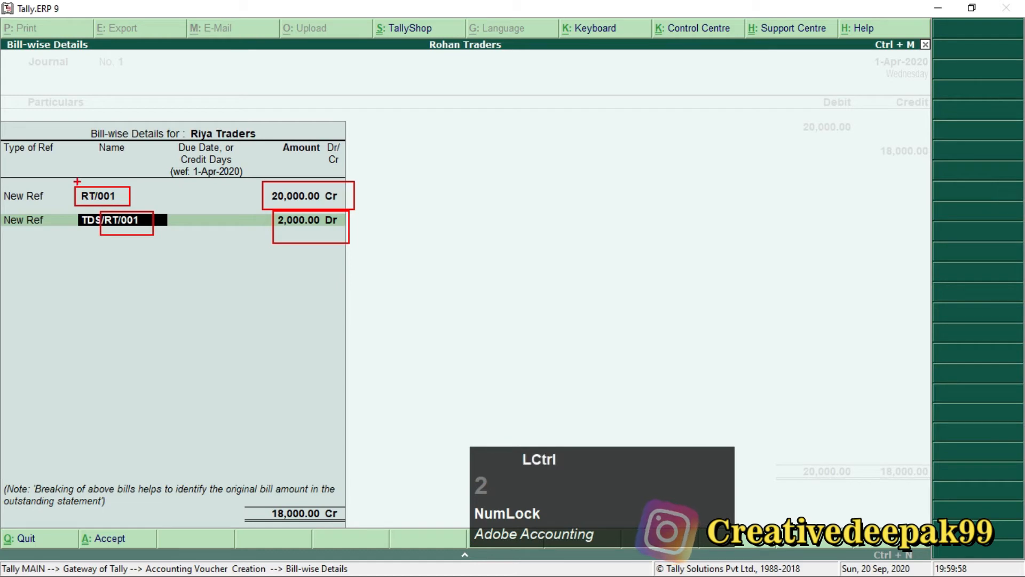
pyautogui.moveTo(77, 182)
pyautogui.mouseDown()
pyautogui.moveTo(119, 204)
pyautogui.moveTo(114, 238)
pyautogui.mouseUp()
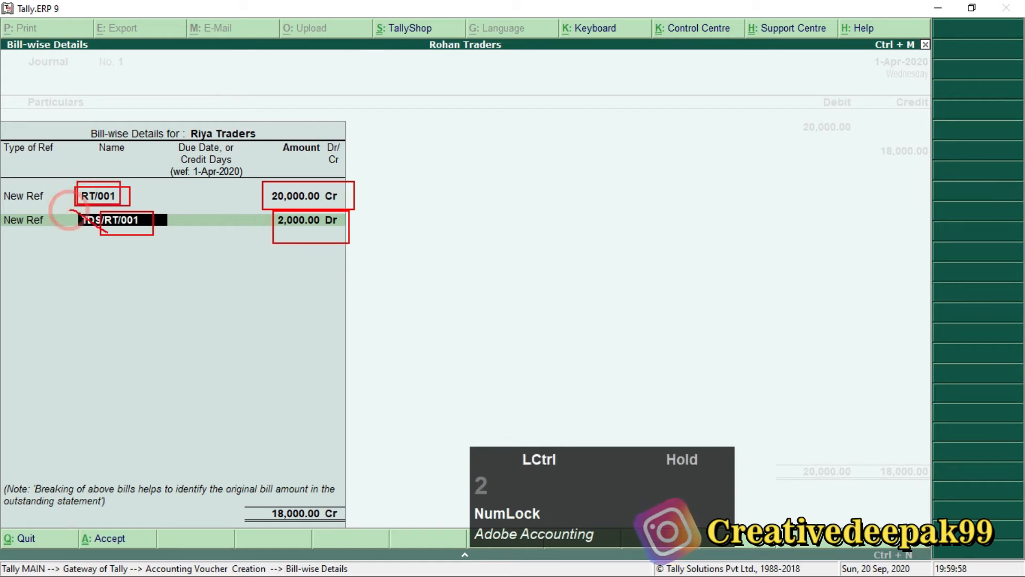
pyautogui.press('Escape')
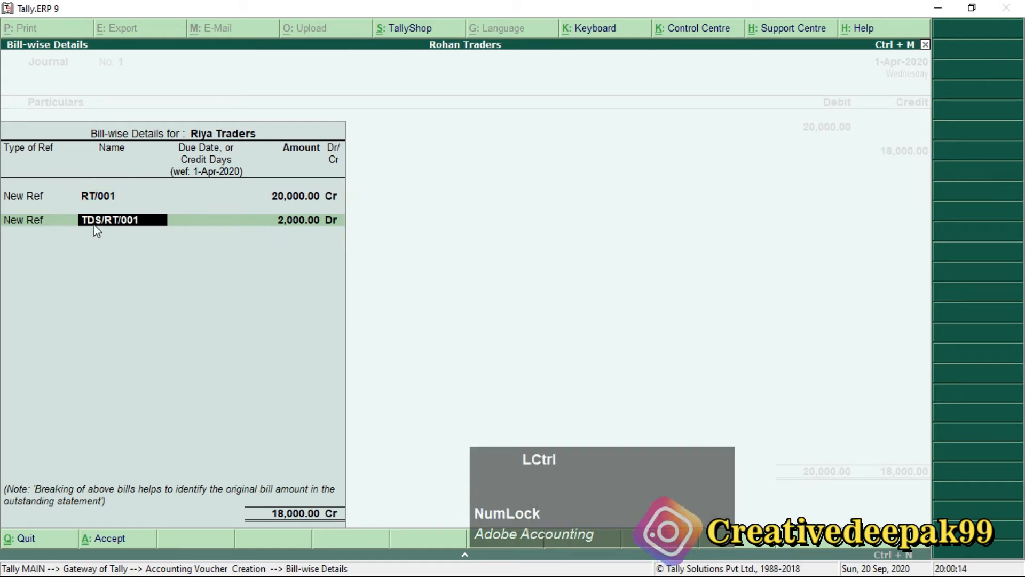
pyautogui.hotkey('ctrl', '2')
pyautogui.moveTo(72, 209); pyautogui.dragTo(108, 229)
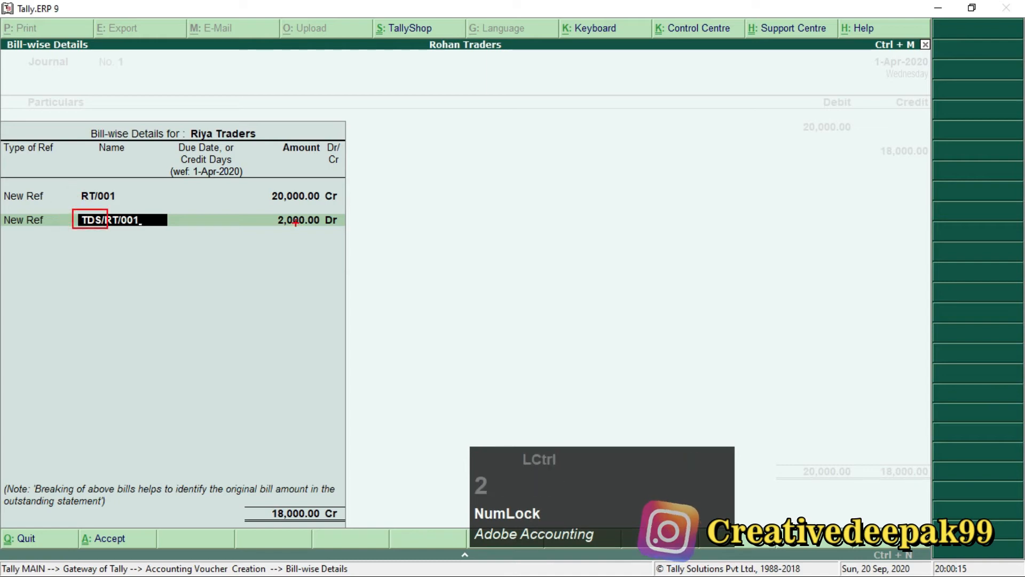
pyautogui.press('Escape')
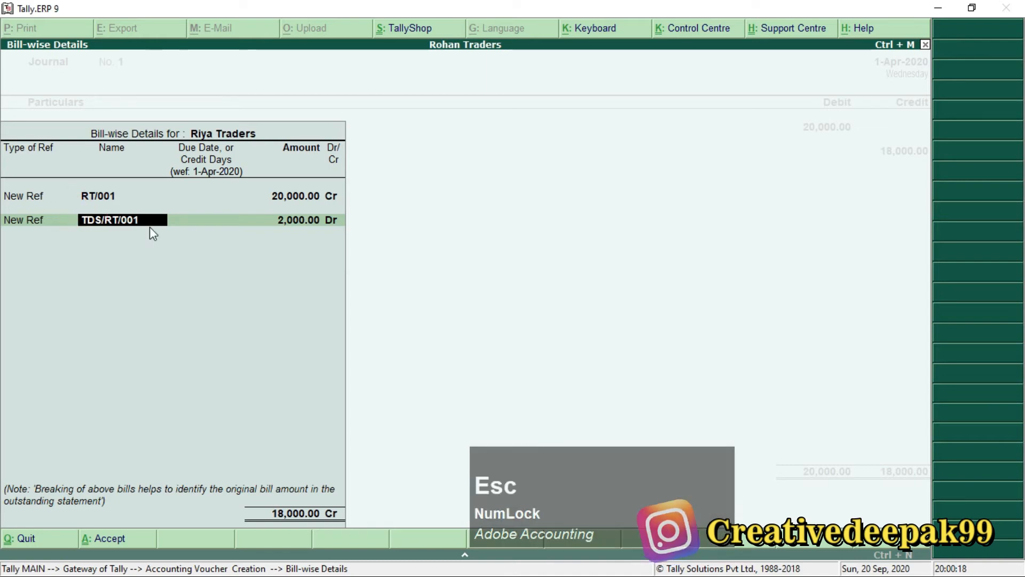
# Accept the 2,000.00 Dr amount for the TDS/RT/001 reference and finish the bill-wise details for Riya Traders.
pyautogui.press('Return')
pyautogui.press('Return')
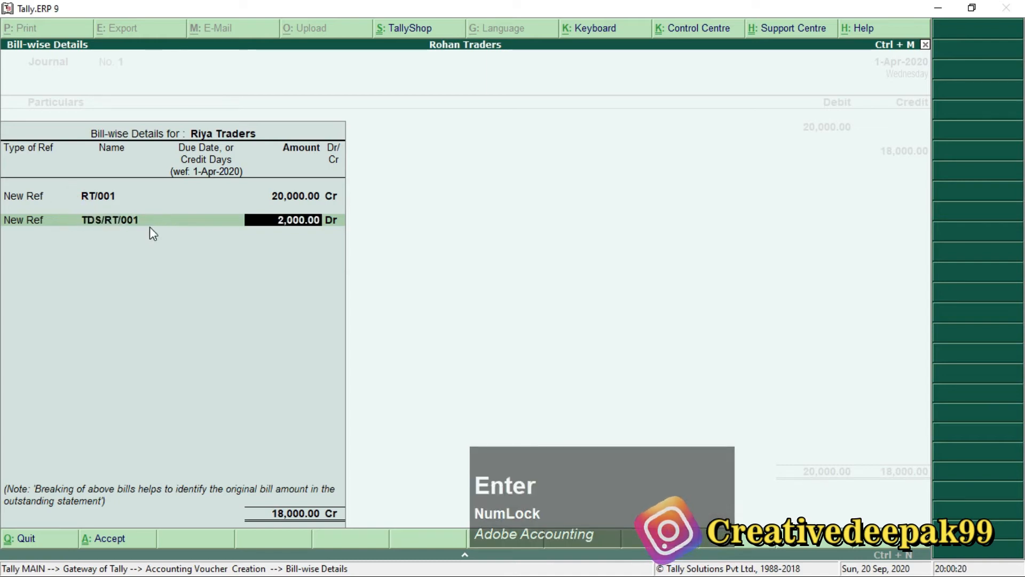
pyautogui.press('Return')
pyautogui.press('Return')
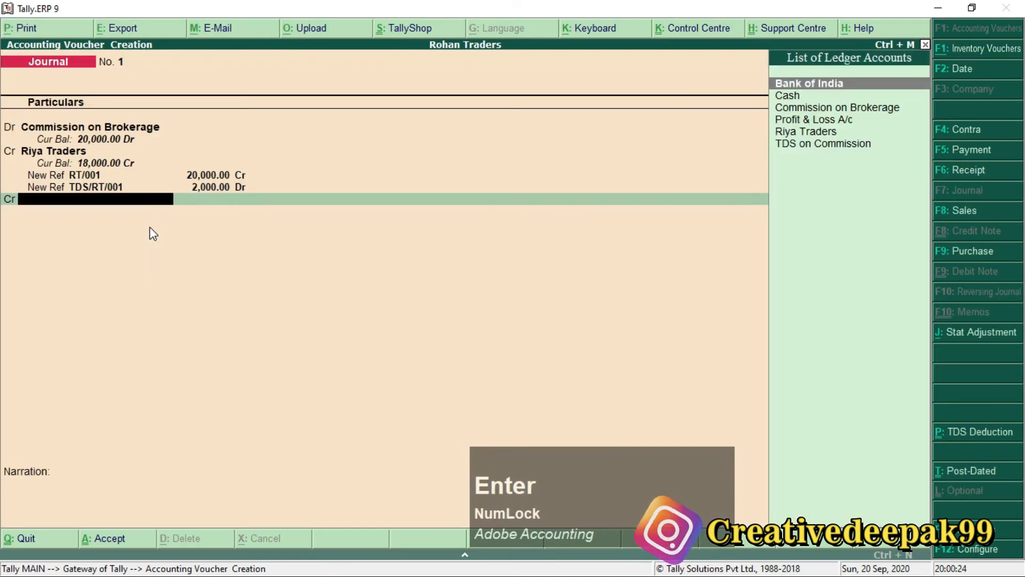
# Credit TDS on Commission with 2,000.00 and save the journal voucher without a narration.
pyautogui.write('T')
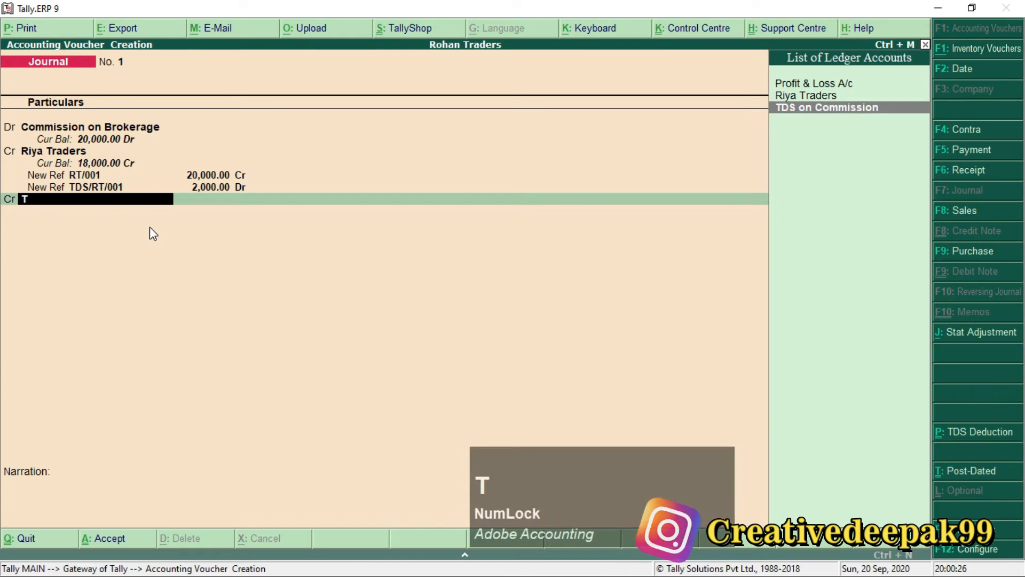
pyautogui.press('Return')
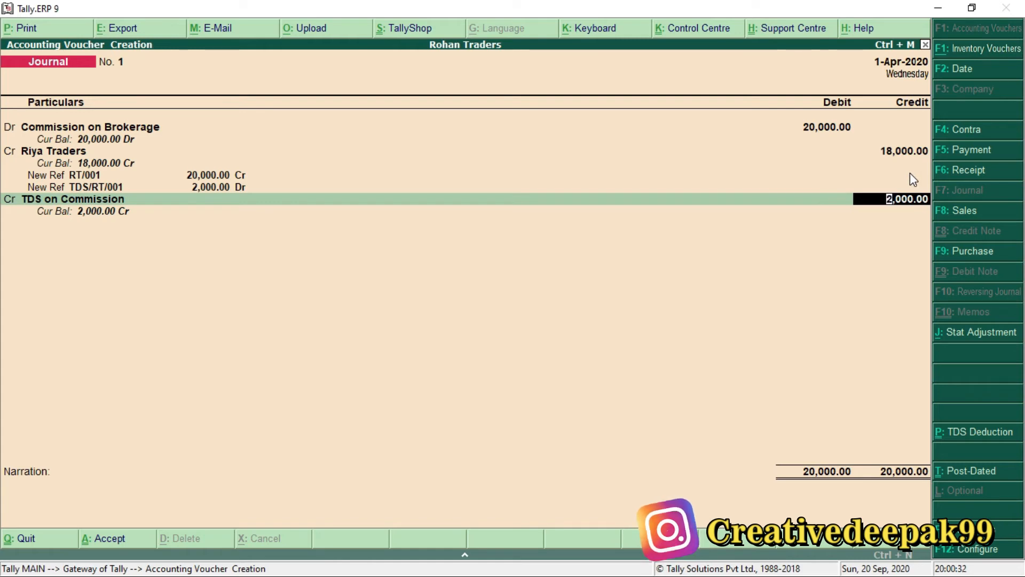
pyautogui.press('Return')
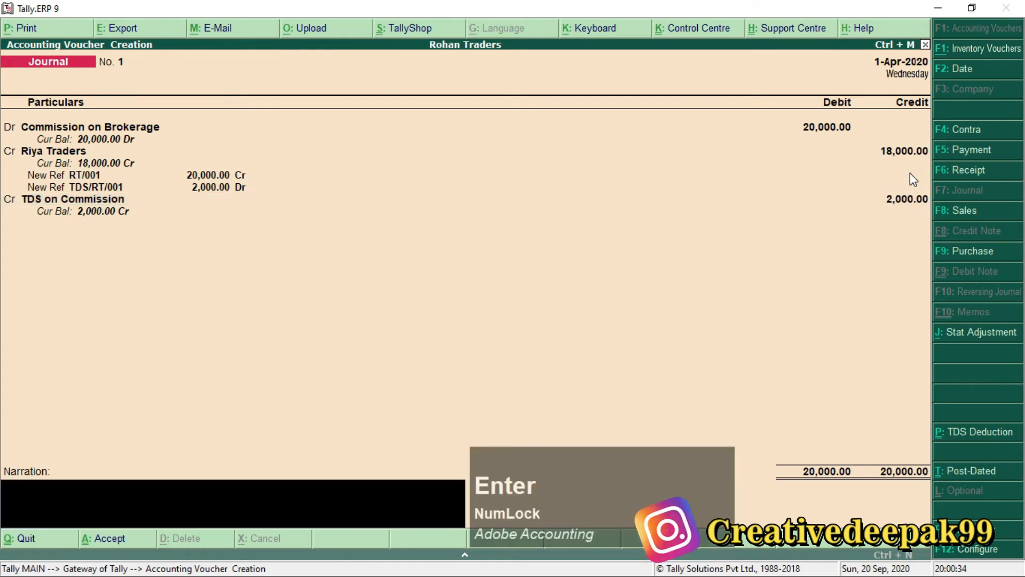
pyautogui.press('Return')
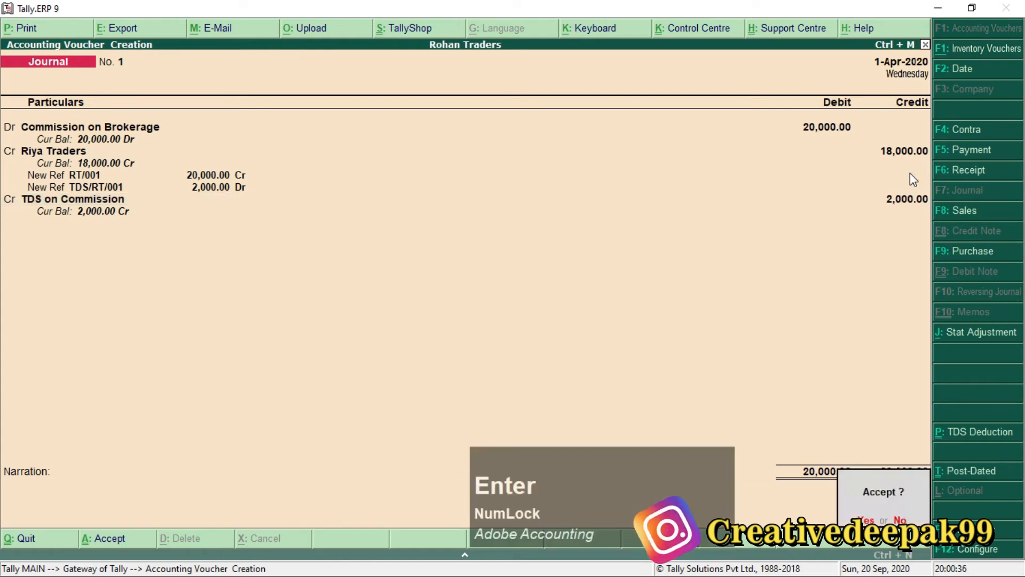
pyautogui.press('Return')
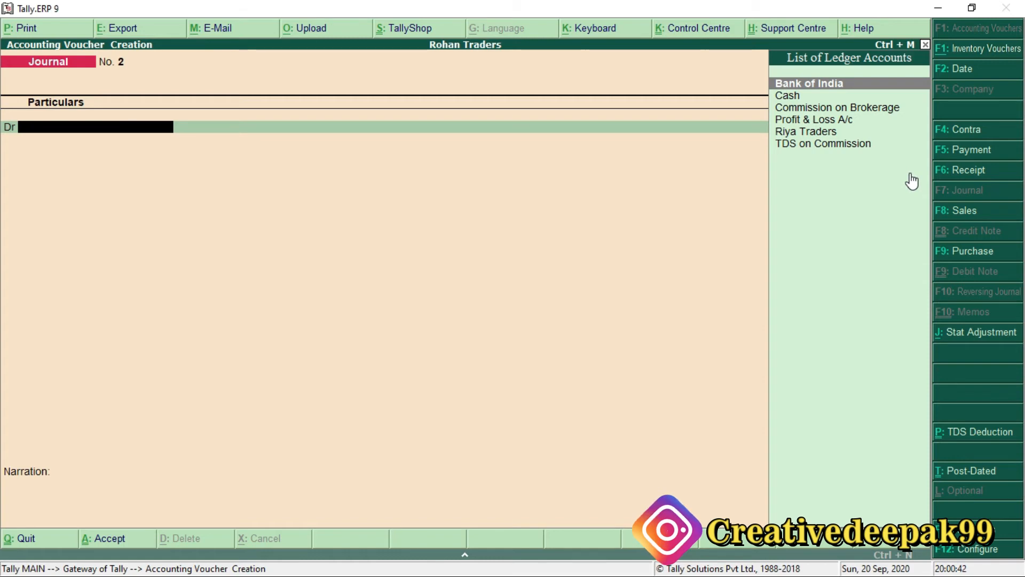
# Leave the journal voucher, open a new Payment accounting voucher and bring up its list of payment accounts.
pyautogui.press('Escape')
pyautogui.press('Escape')
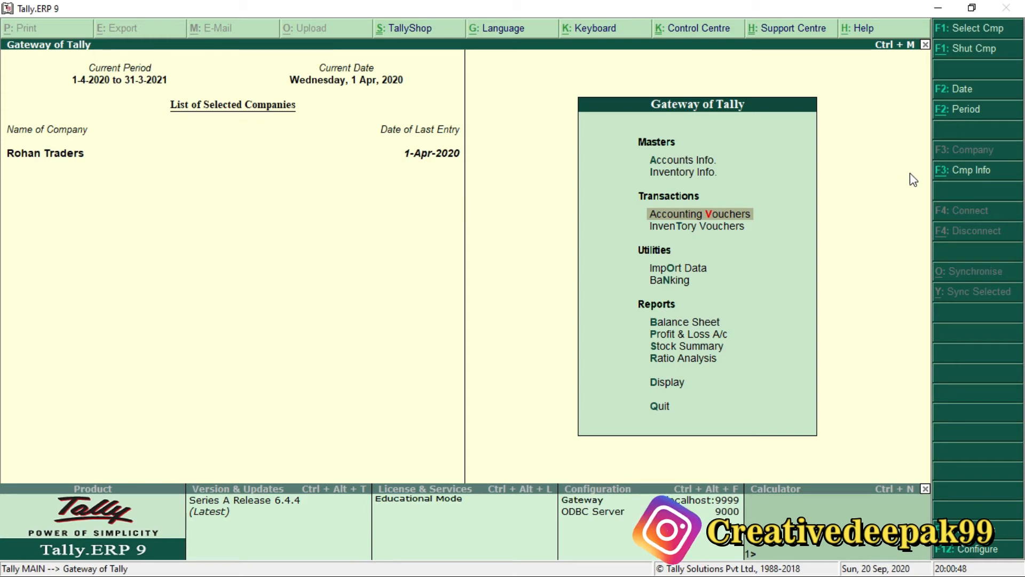
pyautogui.press('Return')
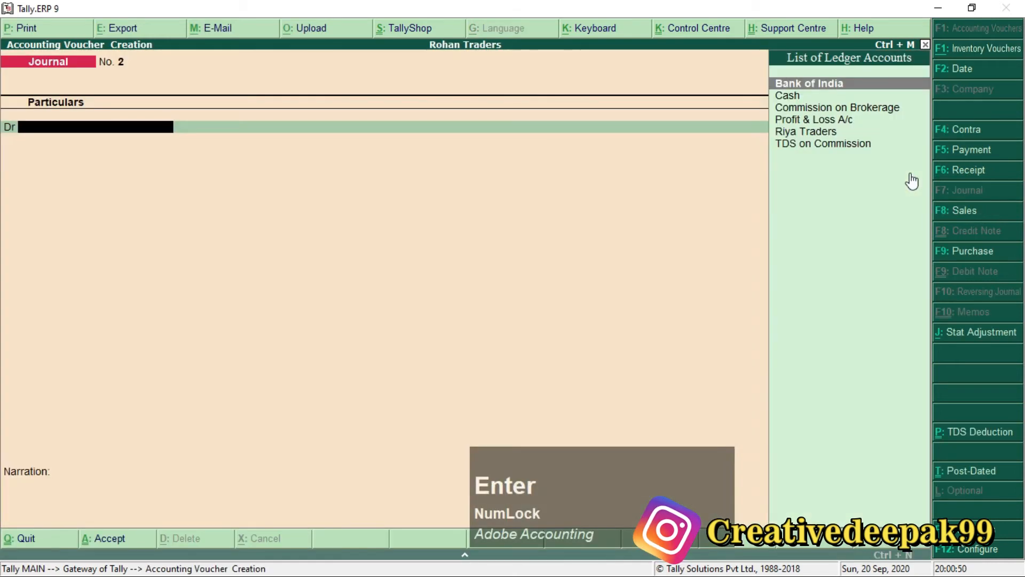
pyautogui.press('F5')
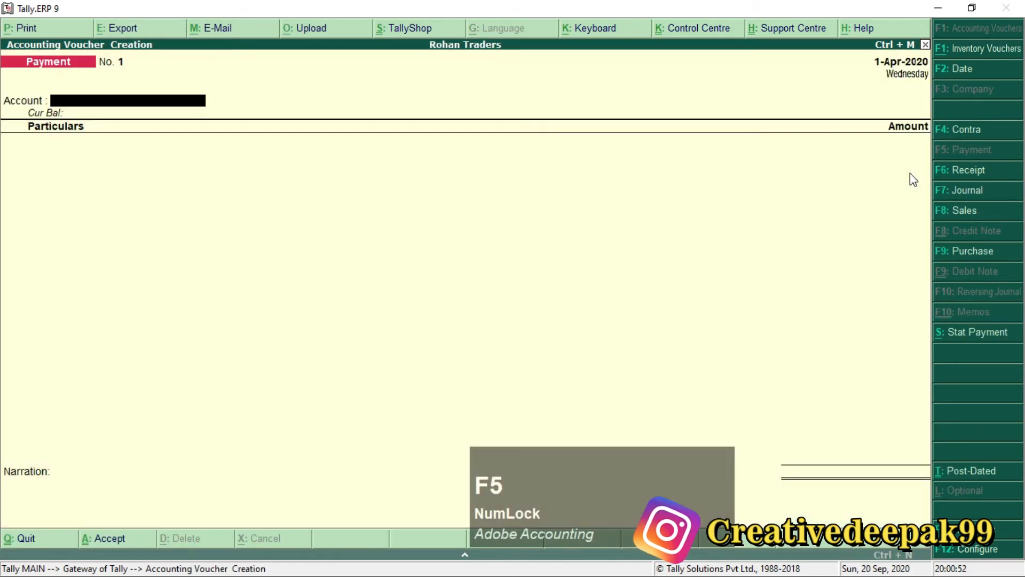
pyautogui.press('space')
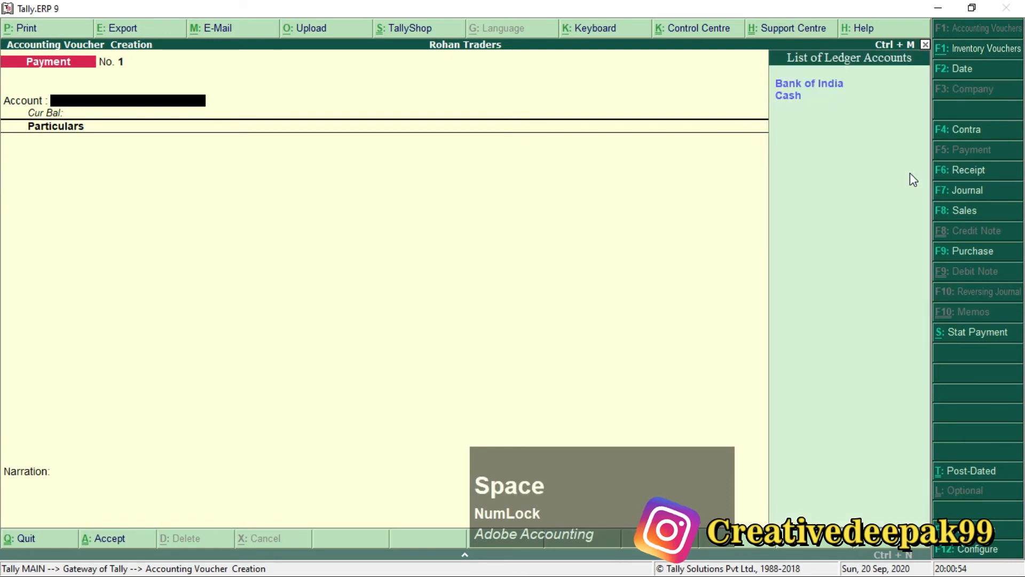
pyautogui.press('Down')
pyautogui.press('Down')
pyautogui.press('Up')
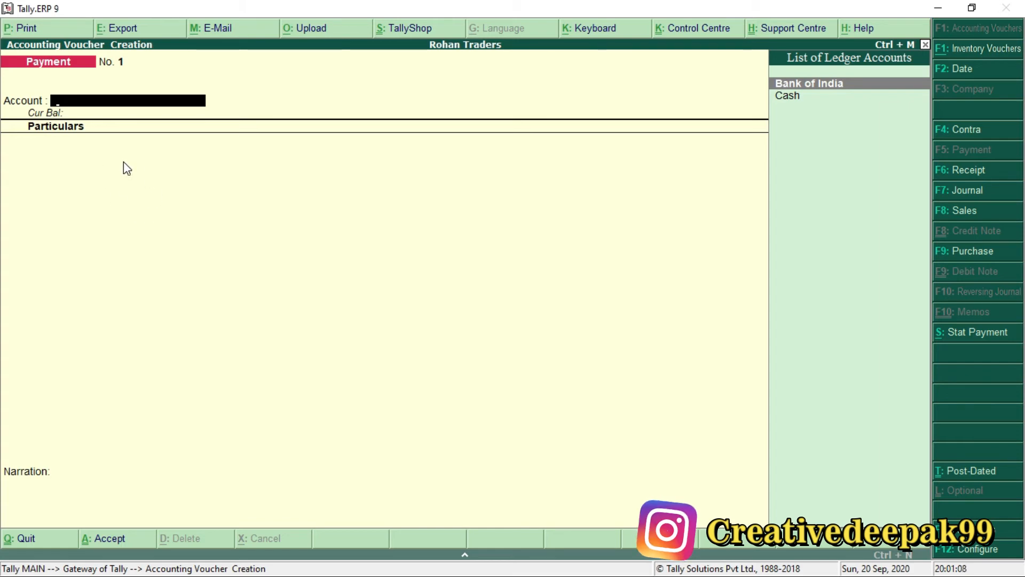
# Check the single entry mode setting for payment/receipt/contra vouchers in the payment voucher configuration.
pyautogui.press('F12')
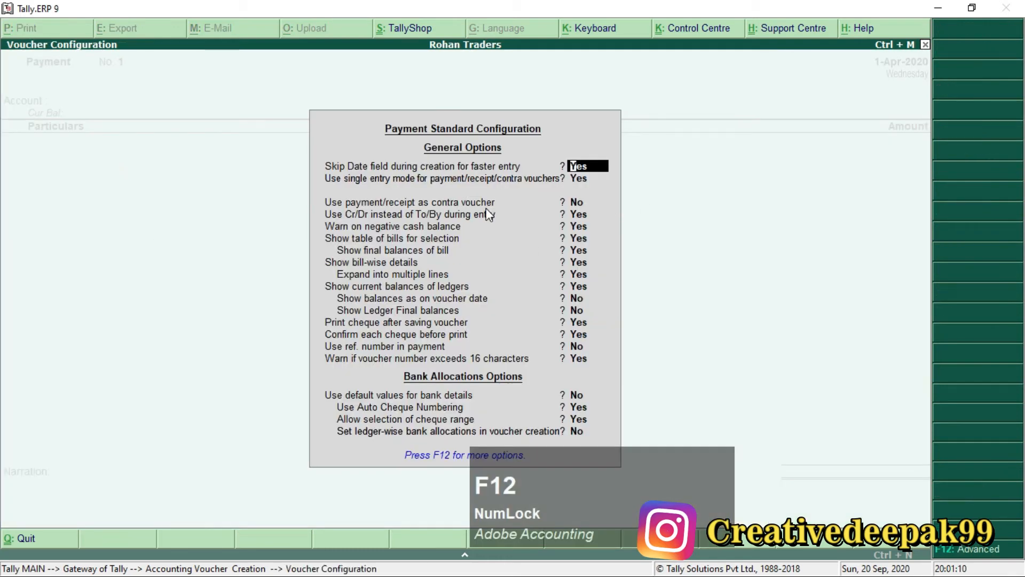
pyautogui.press('Down')
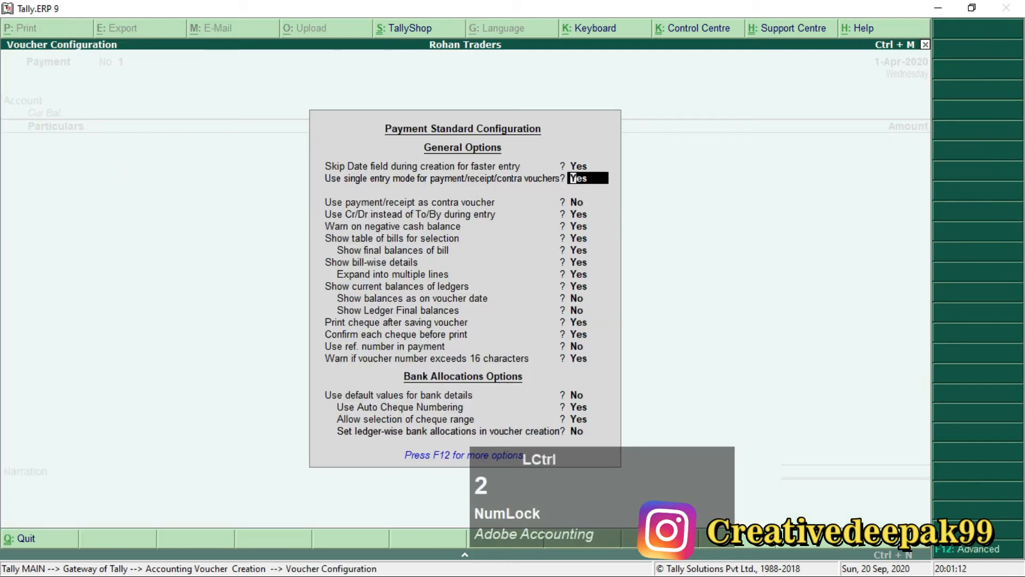
pyautogui.moveTo(319, 172); pyautogui.dragTo(592, 200)
pyautogui.scroll(2, 427, 176)
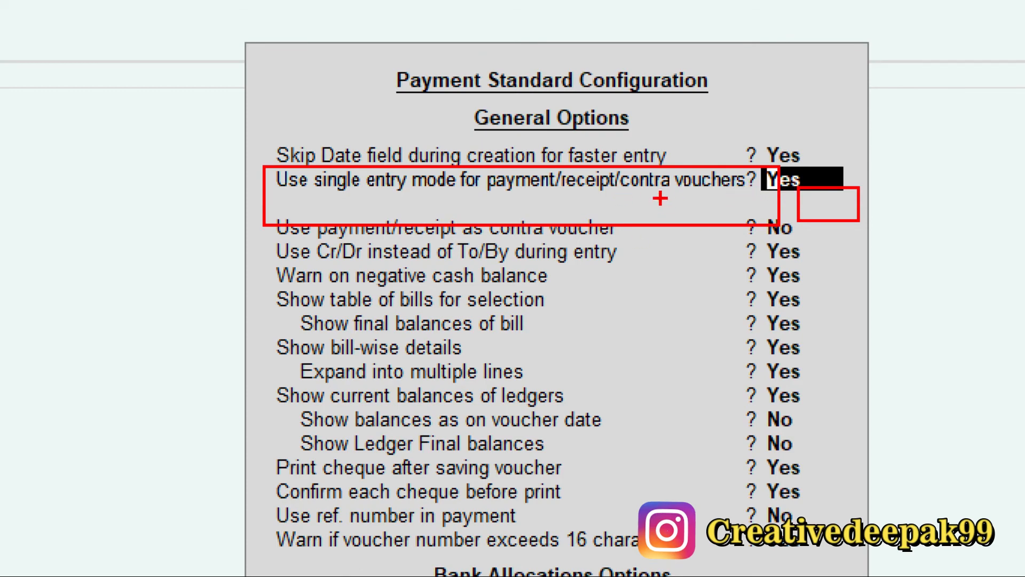
pyautogui.press('Escape')
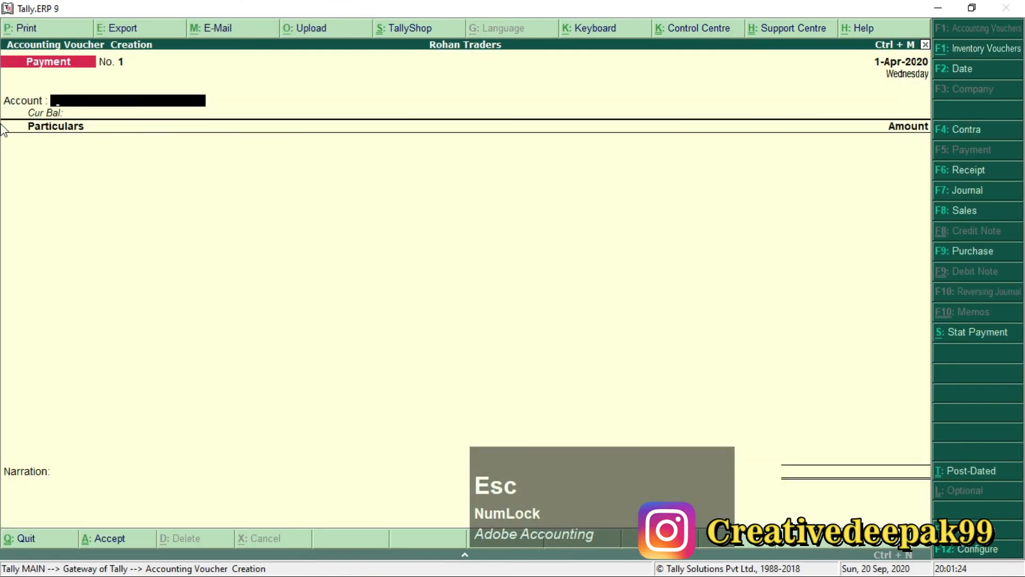
# Set Bank of India as the payment account and choose Riya Traders as the party being paid.
pyautogui.press('space')
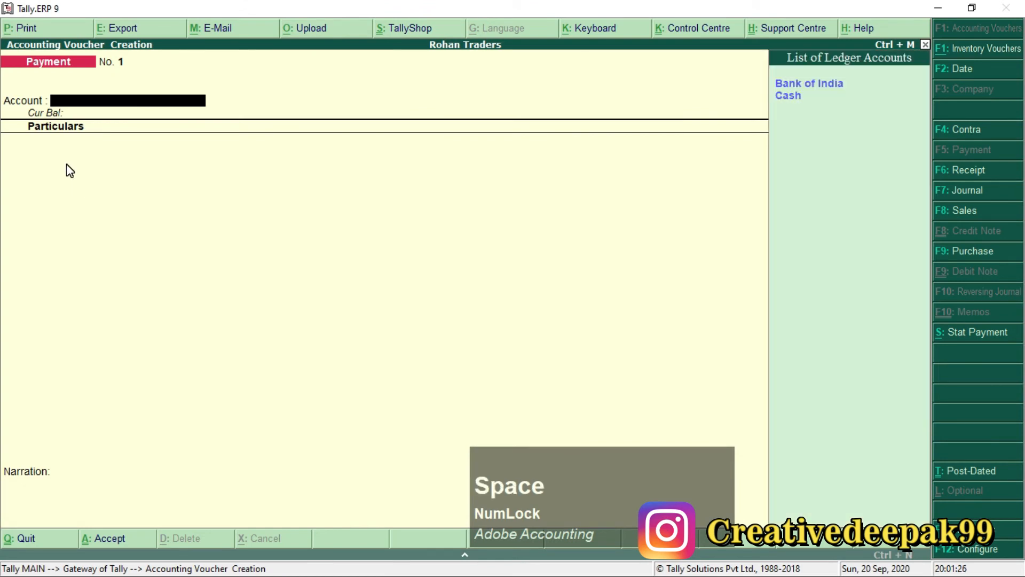
pyautogui.press('Down')
pyautogui.press('Return')
pyautogui.press('space')
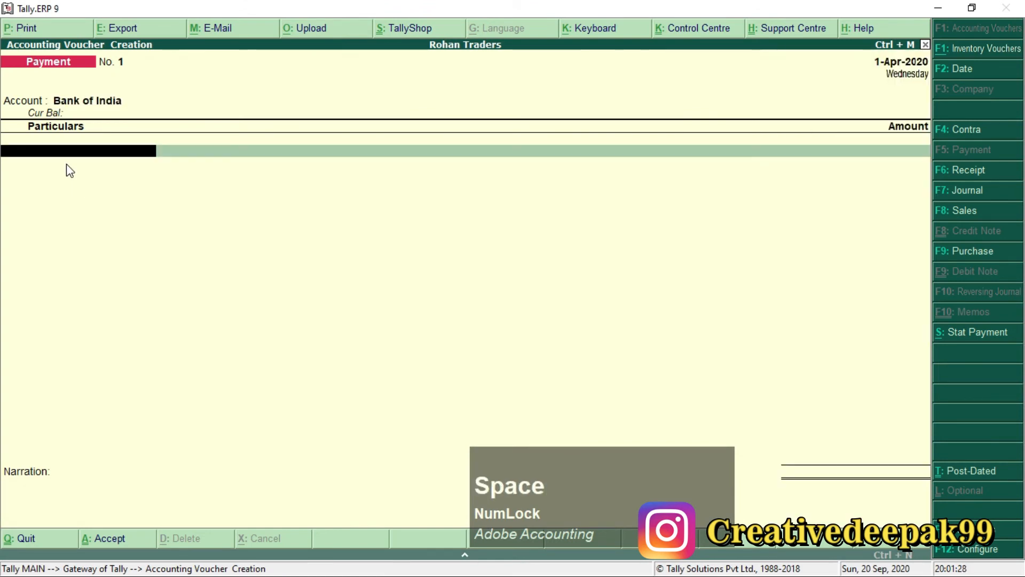
pyautogui.write('c')
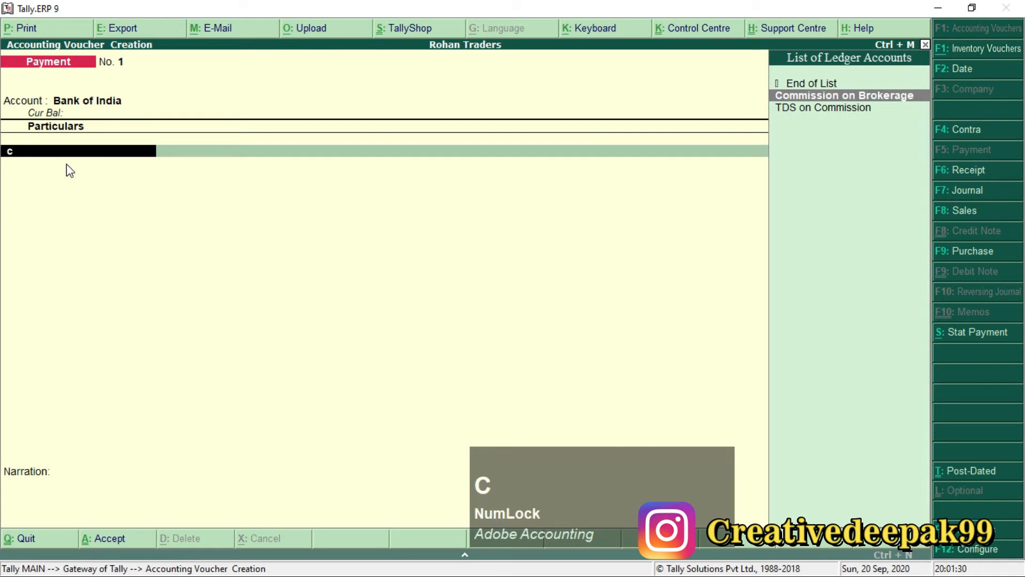
pyautogui.press('BackSpace')
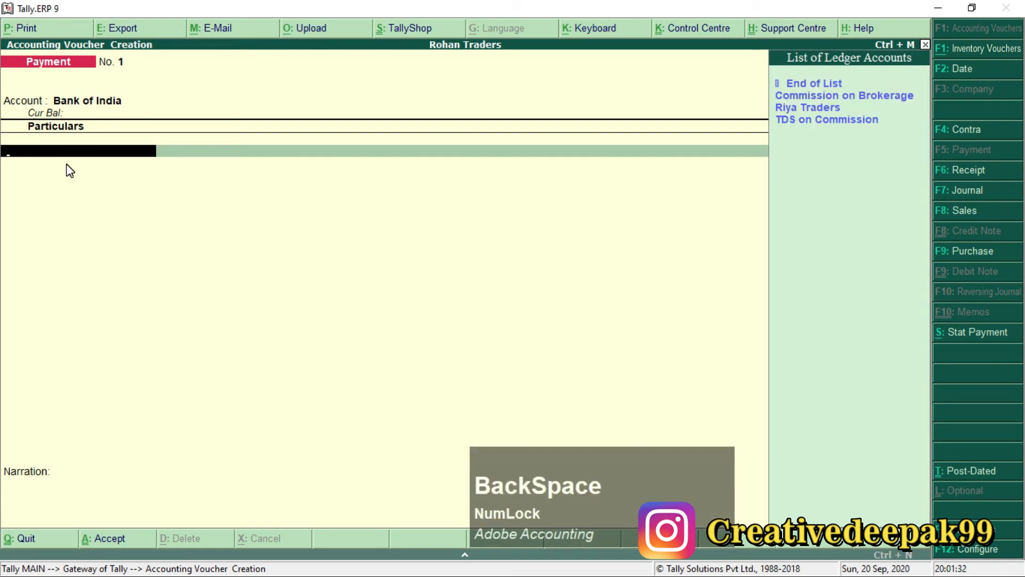
pyautogui.press('Down')
pyautogui.press('Down')
pyautogui.press('Down')
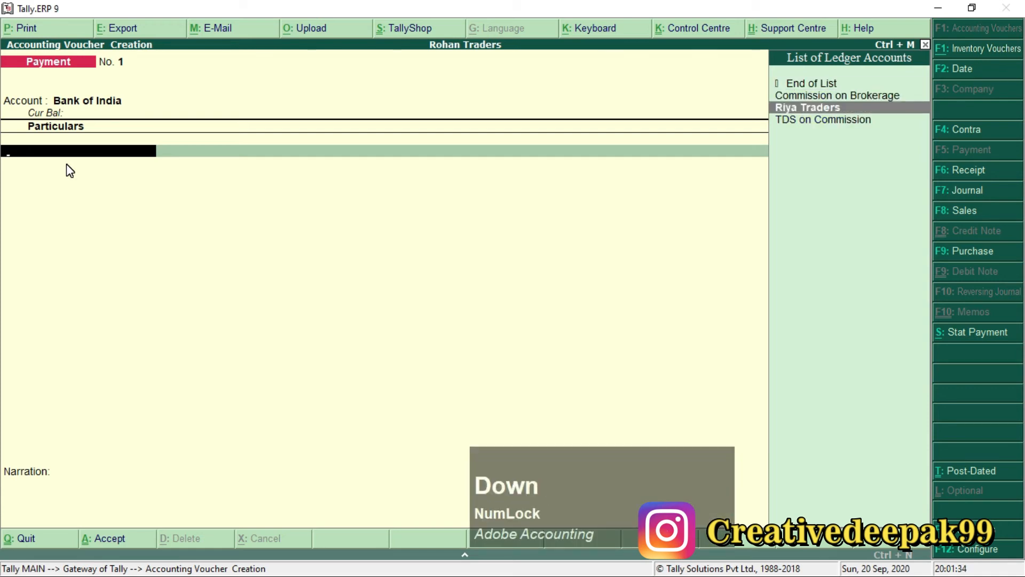
pyautogui.press('Return')
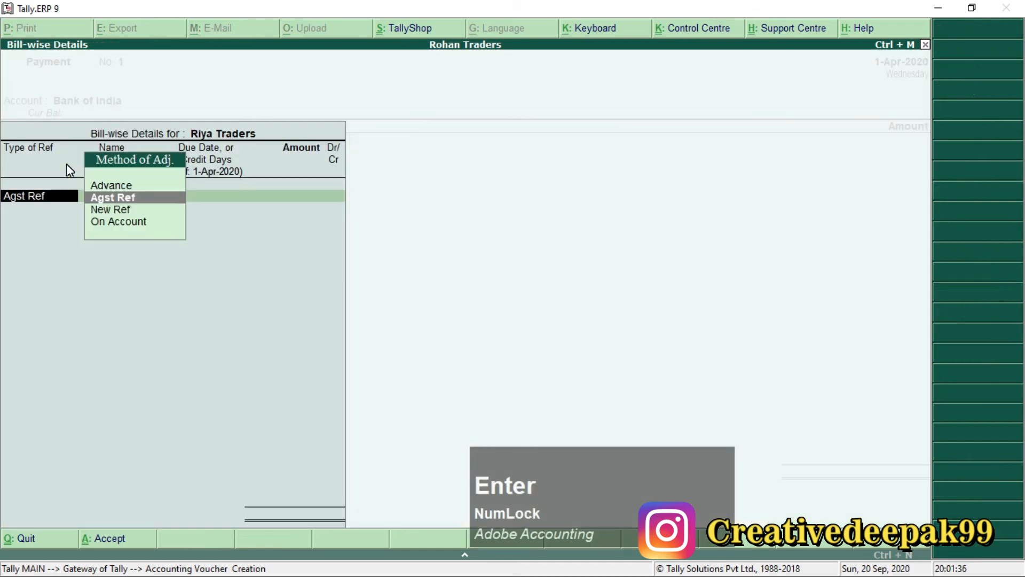
# Allocate the Riya Traders payment as Agst Ref to pending bill RT/001 for 20,000.00 Dr.
pyautogui.press('Return')
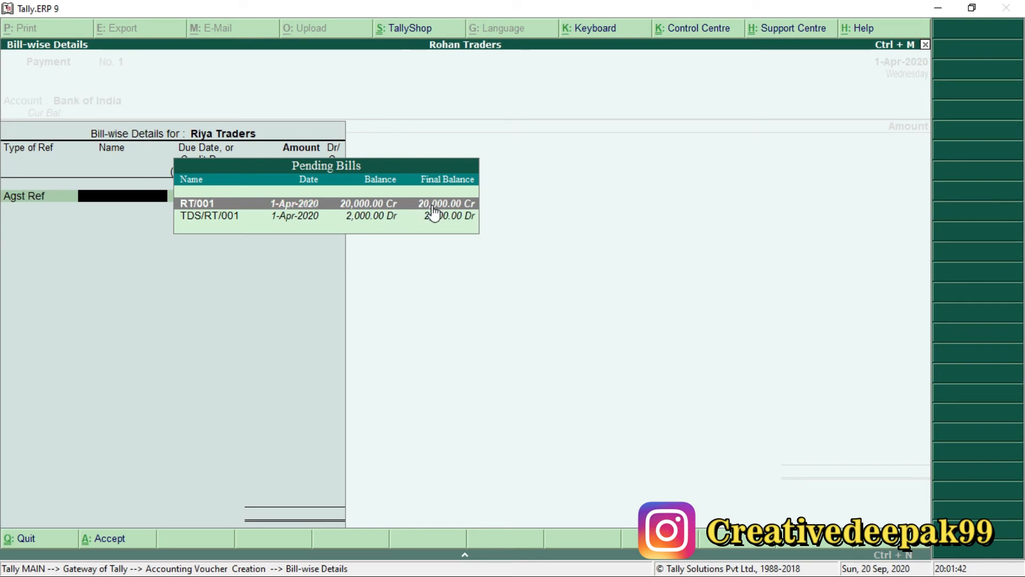
pyautogui.press('Return')
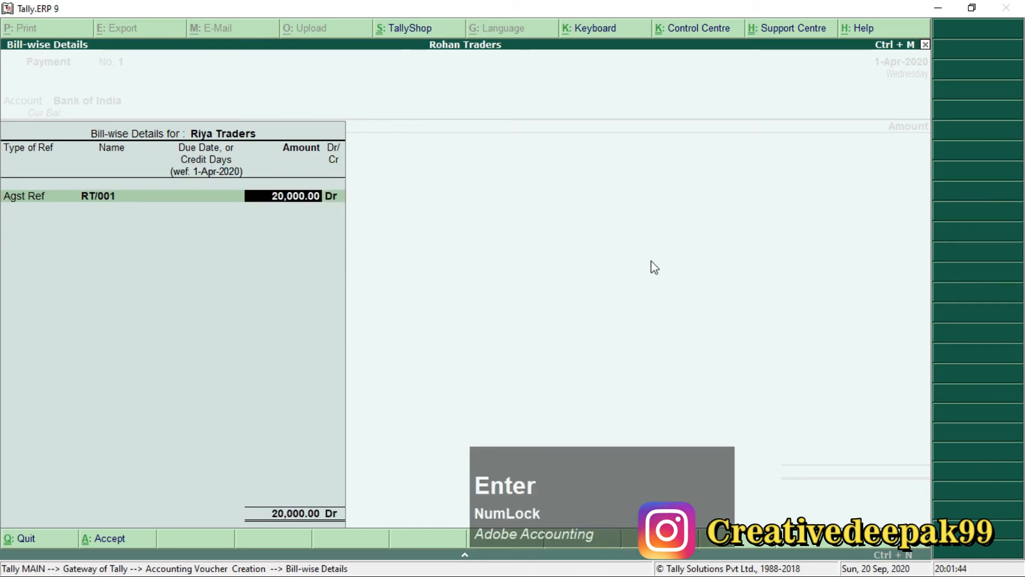
pyautogui.press('Return')
pyautogui.press('Return')
pyautogui.press('Return')
pyautogui.press('Return')
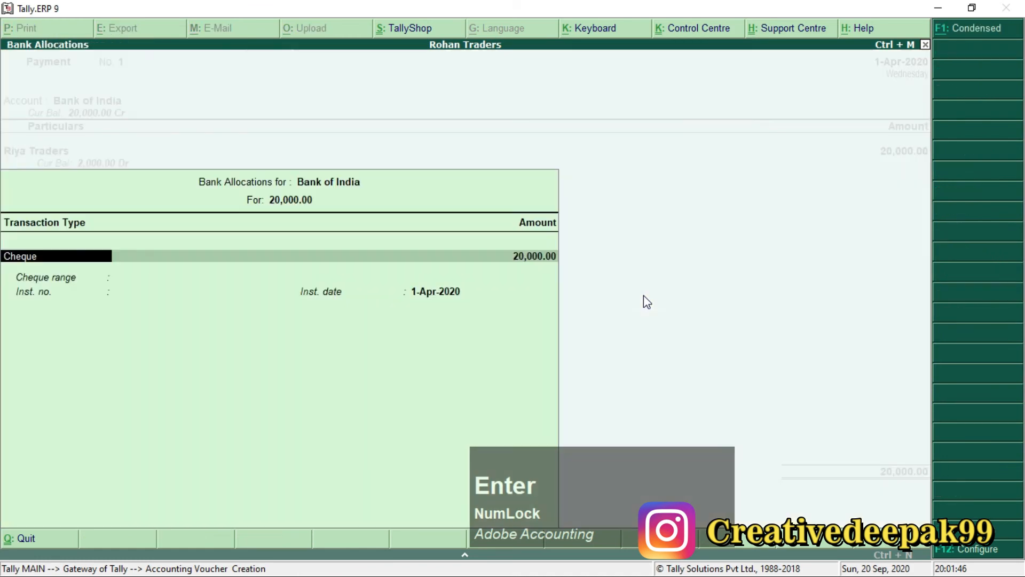
# Accept the Cheque bank allocation of 20,000.00 for Bank of India and save the payment voucher.
pyautogui.press('Return')
pyautogui.press('Return')
pyautogui.press('Return')
pyautogui.press('Return')
pyautogui.press('Return')
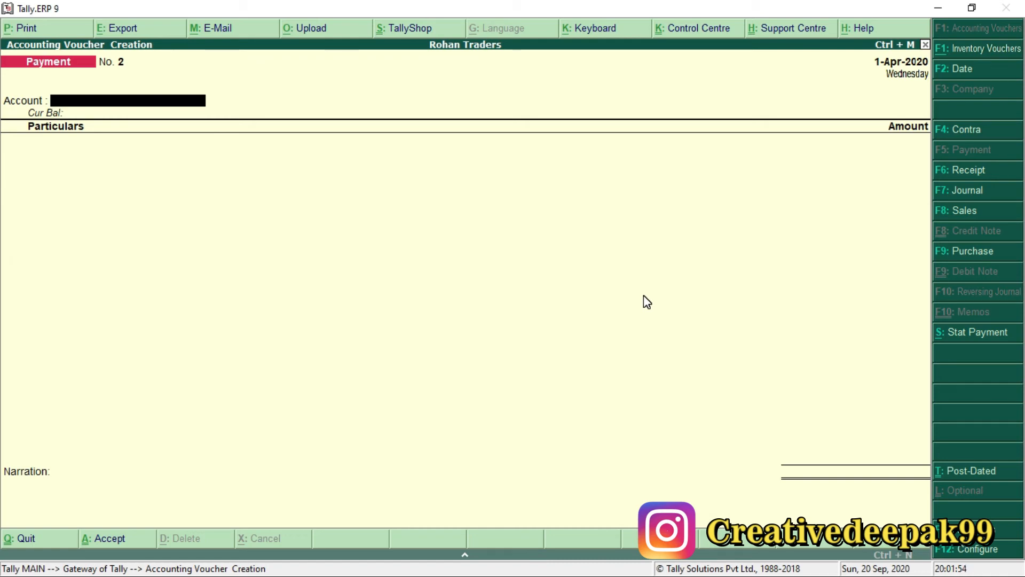
# Start a TDS statutory payment for the period 1-Apr-2020 to 31-May-2020, keeping the deducted till date at 1-4-2020.
pyautogui.press('F5')
pyautogui.hotkey('alt', 's')
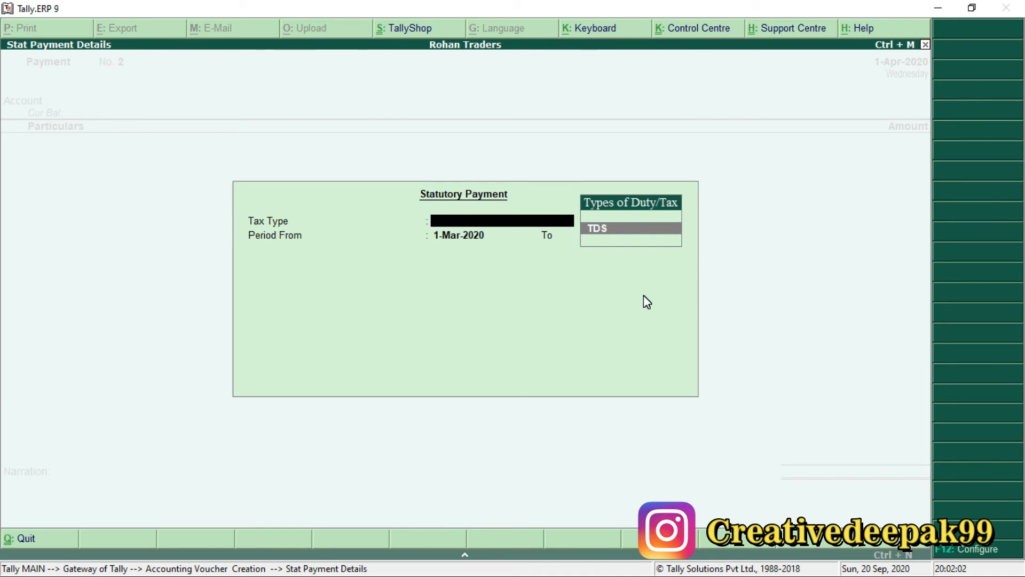
pyautogui.press('Return')
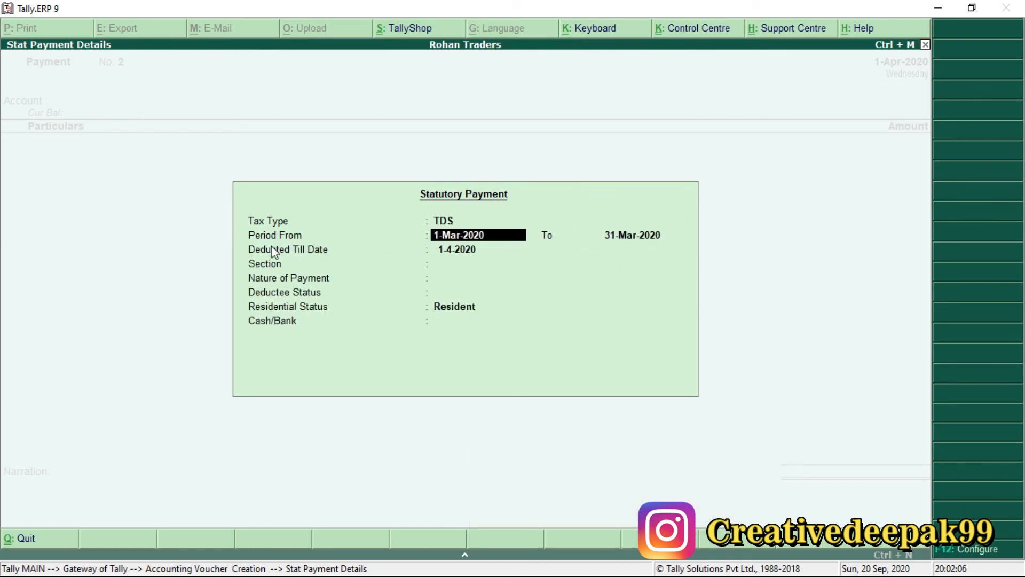
pyautogui.write('1.')
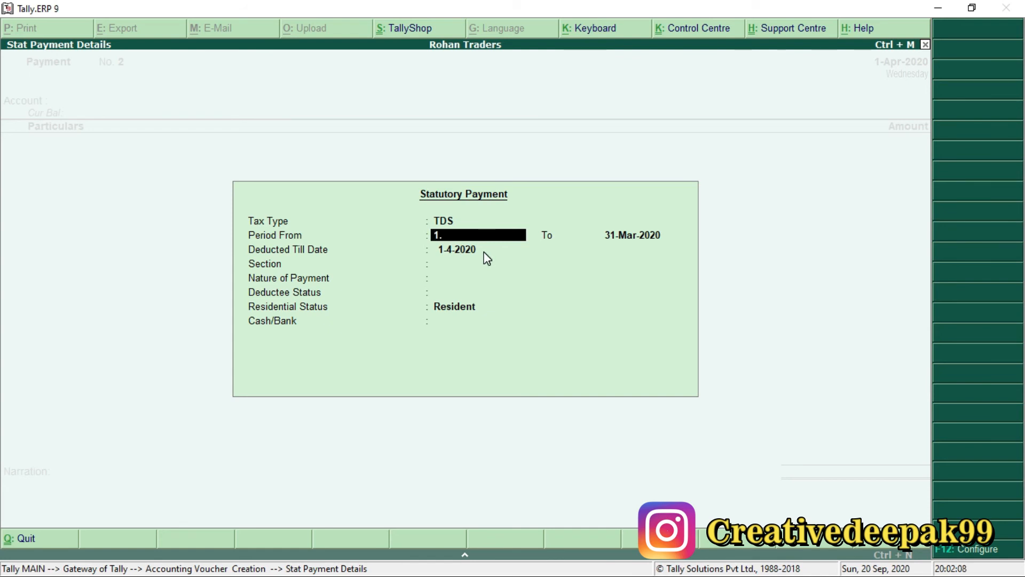
pyautogui.write('4.2')
pyautogui.press('Return')
pyautogui.write('3')
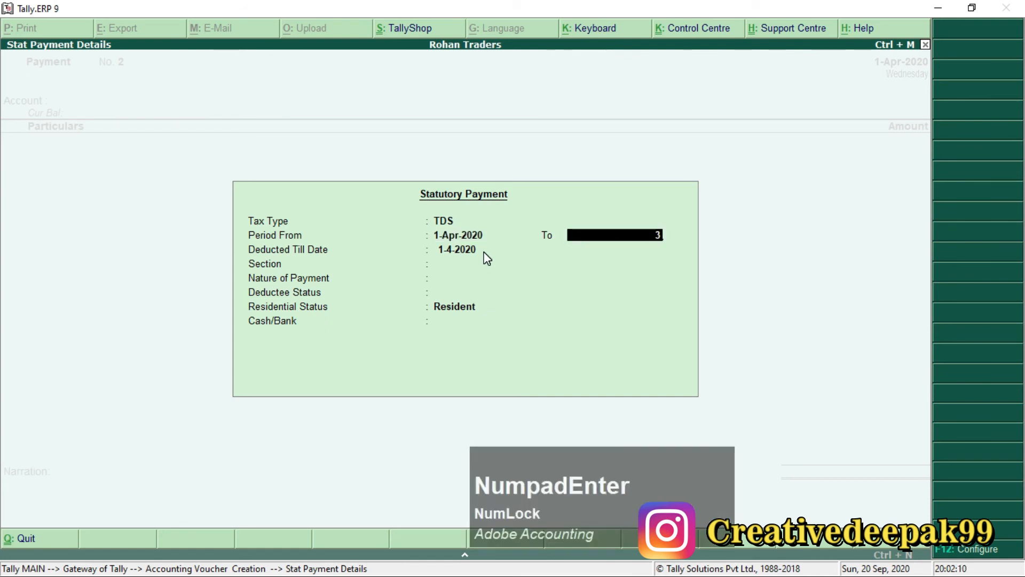
pyautogui.write('1.5.20')
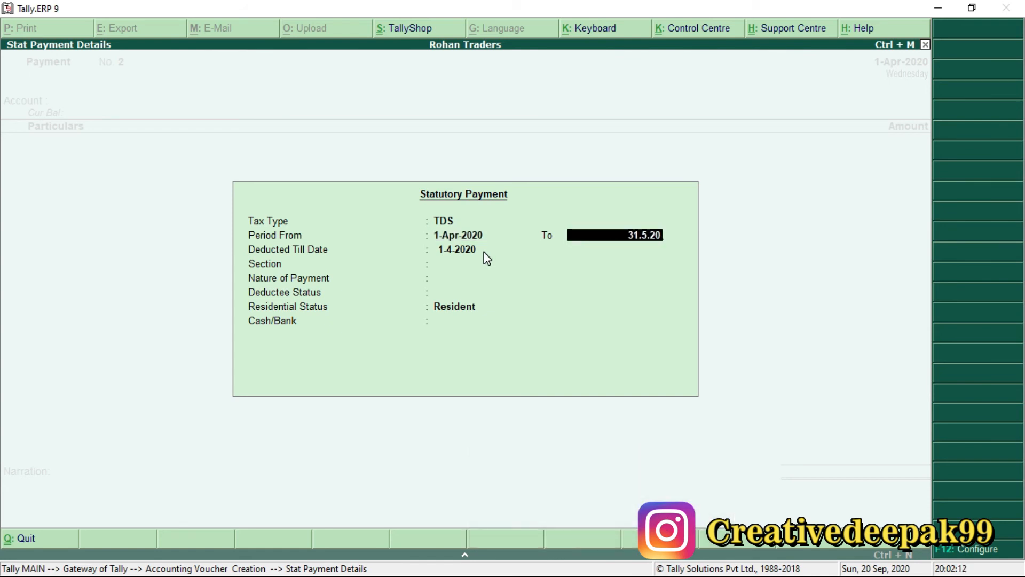
pyautogui.press('Return')
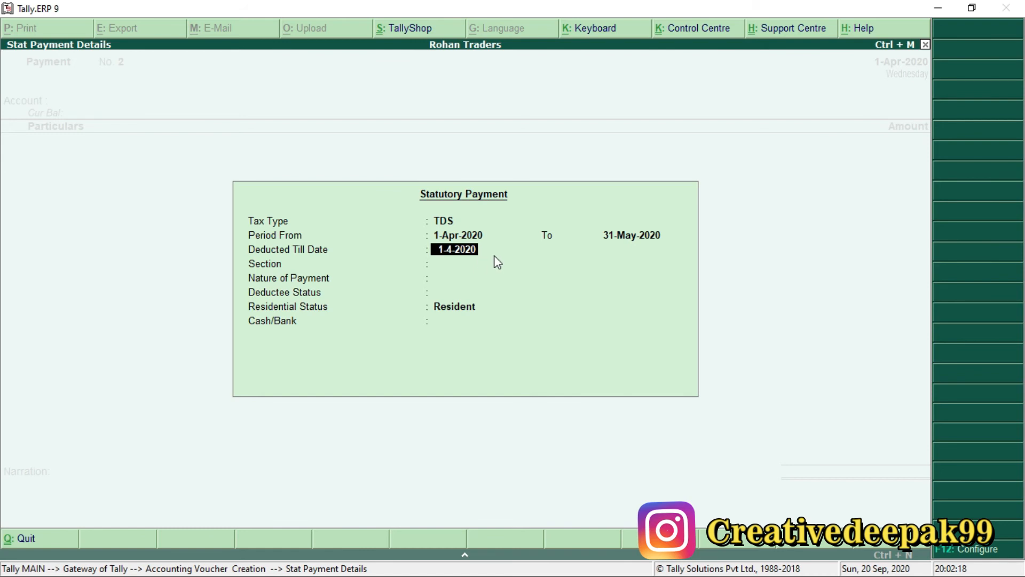
pyautogui.press('Return')
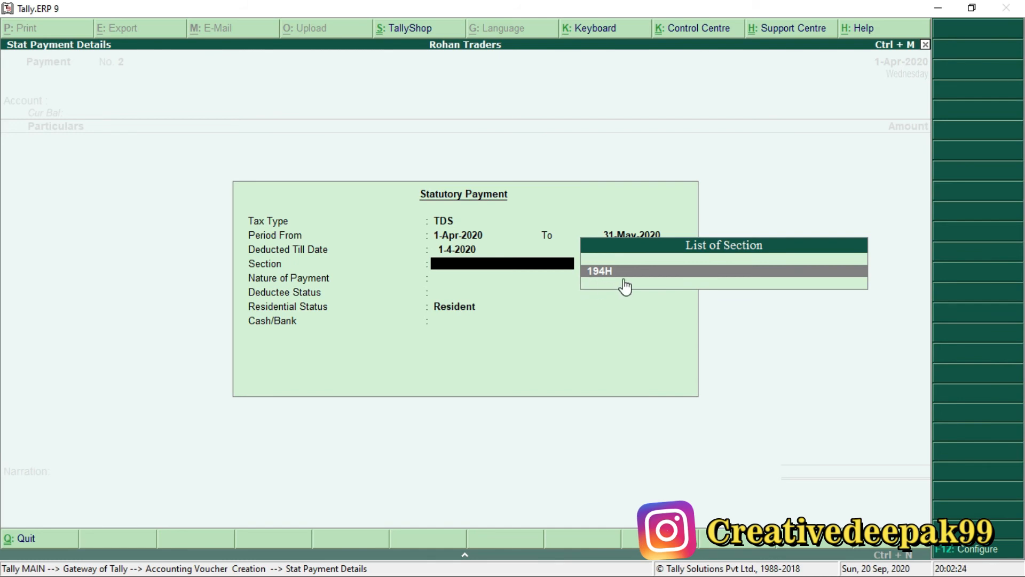
# Fill the statutory payment with section 194H, Commission on Brokerage, deductee status Company, Resident, and Bank of India as the paying account.
pyautogui.press('Return')
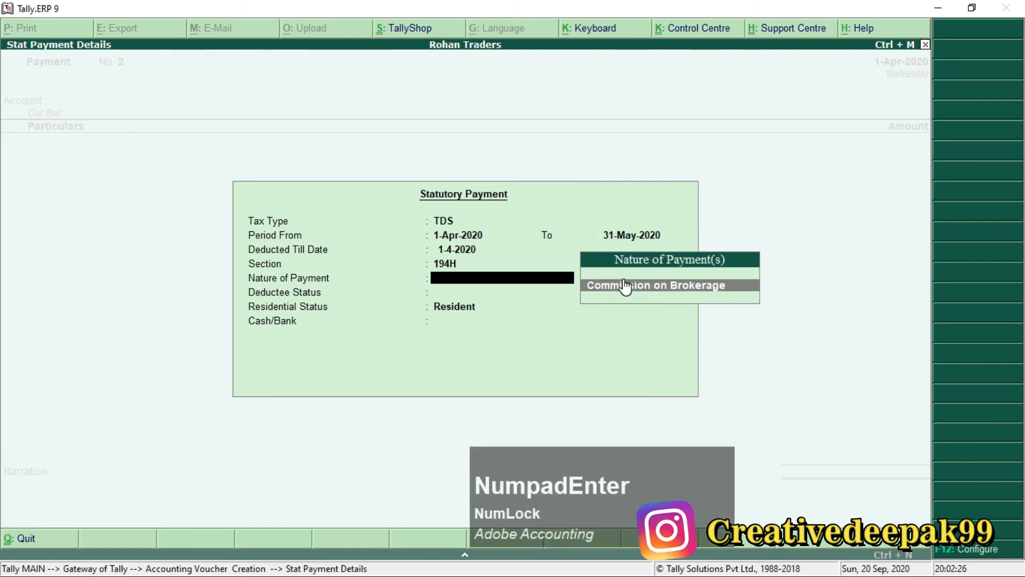
pyautogui.click(715, 285)
pyautogui.press('Return')
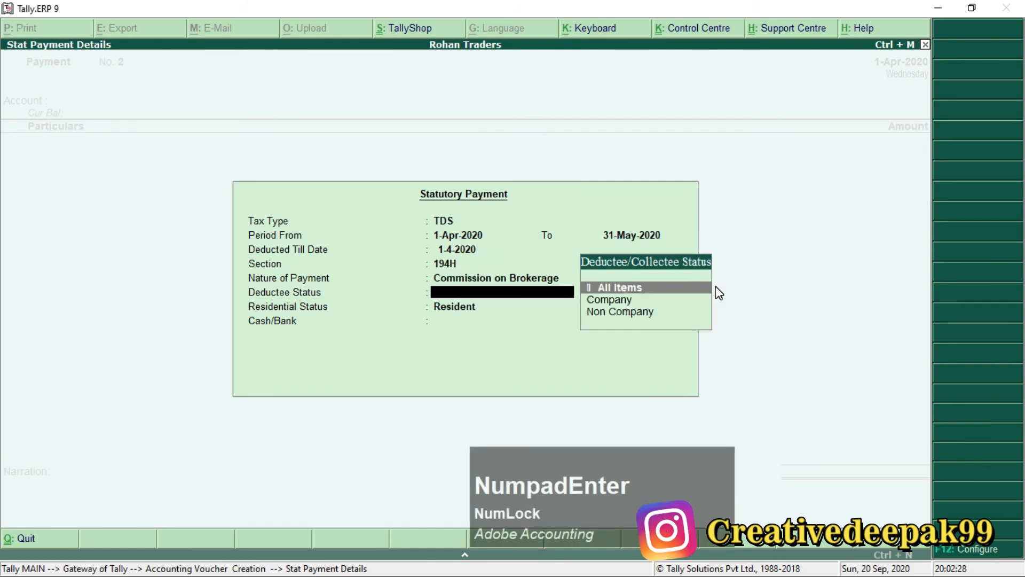
pyautogui.press('Down')
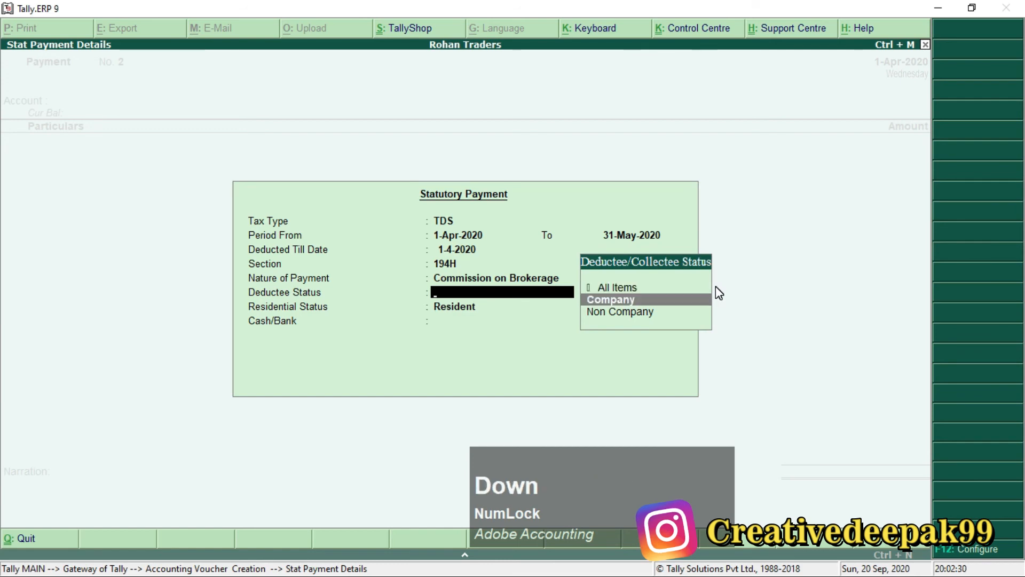
pyautogui.press('Return')
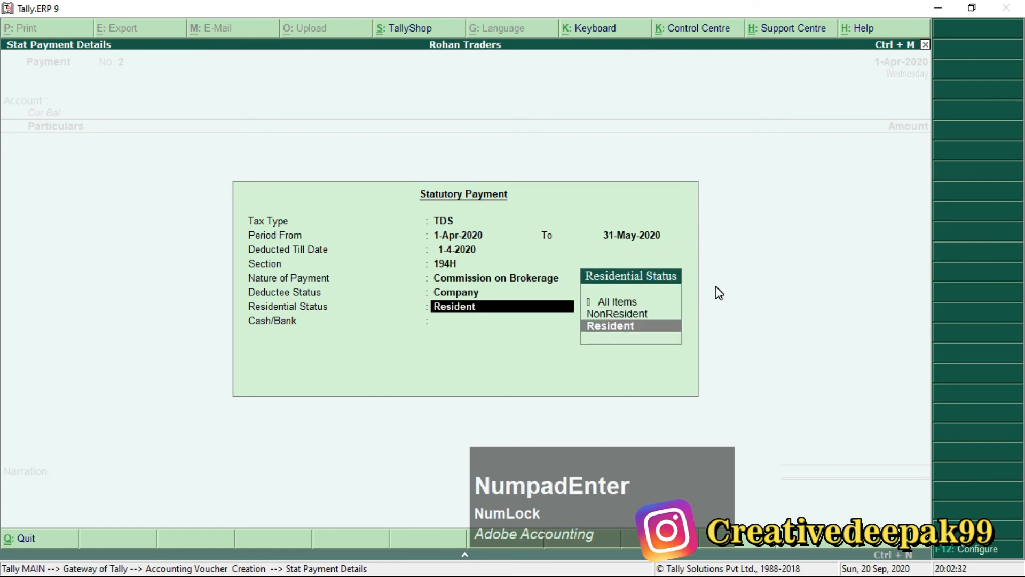
pyautogui.press('Return')
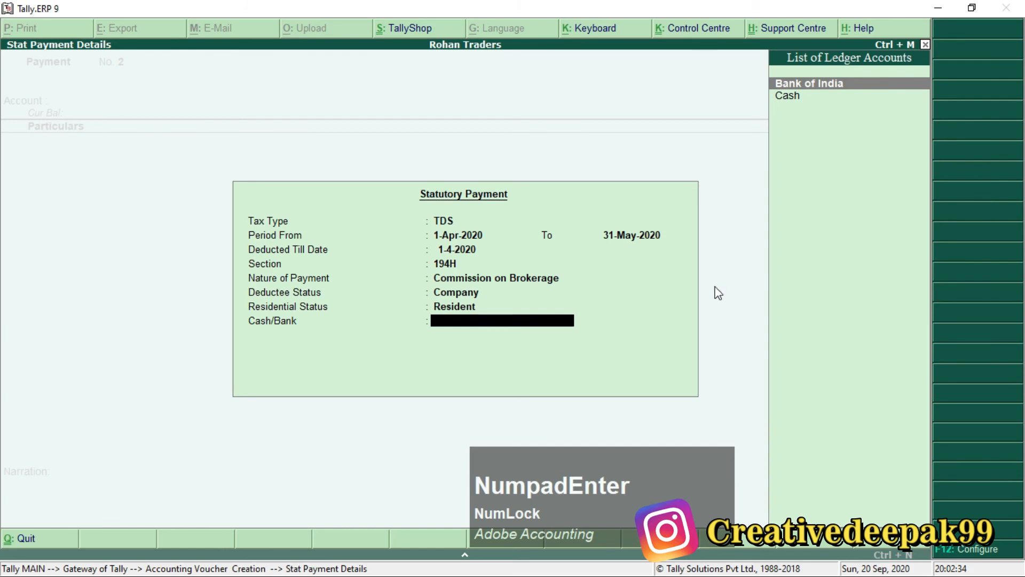
pyautogui.click(876, 82)
pyautogui.press('Return')
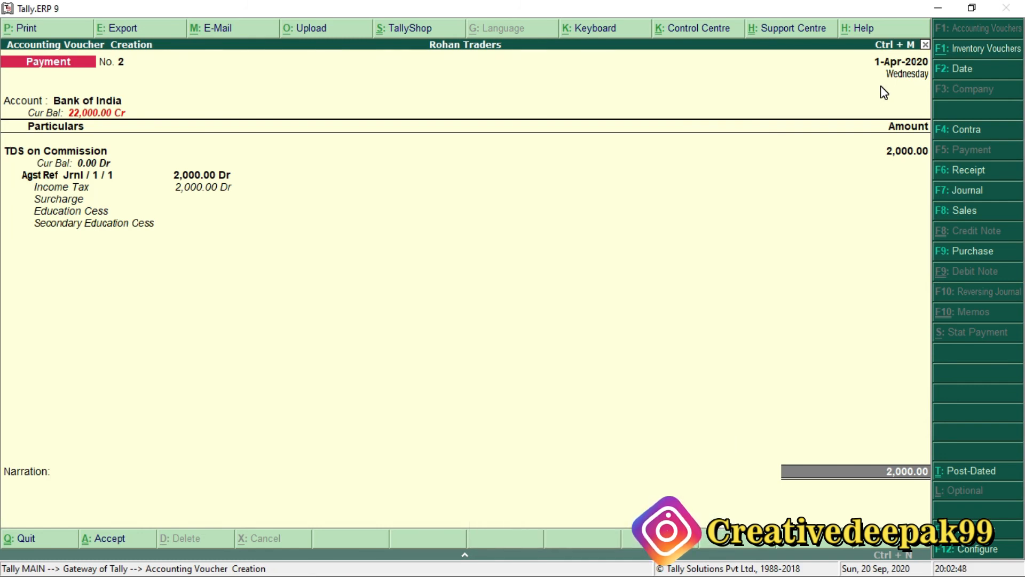
# Accept the Cheque bank allocation of 2,000.00 for Bank of India and save the TDS on Commission payment voucher.
pyautogui.press('Return')
pyautogui.press('Return')
pyautogui.press('Return')
pyautogui.press('Return')
pyautogui.press('Return')
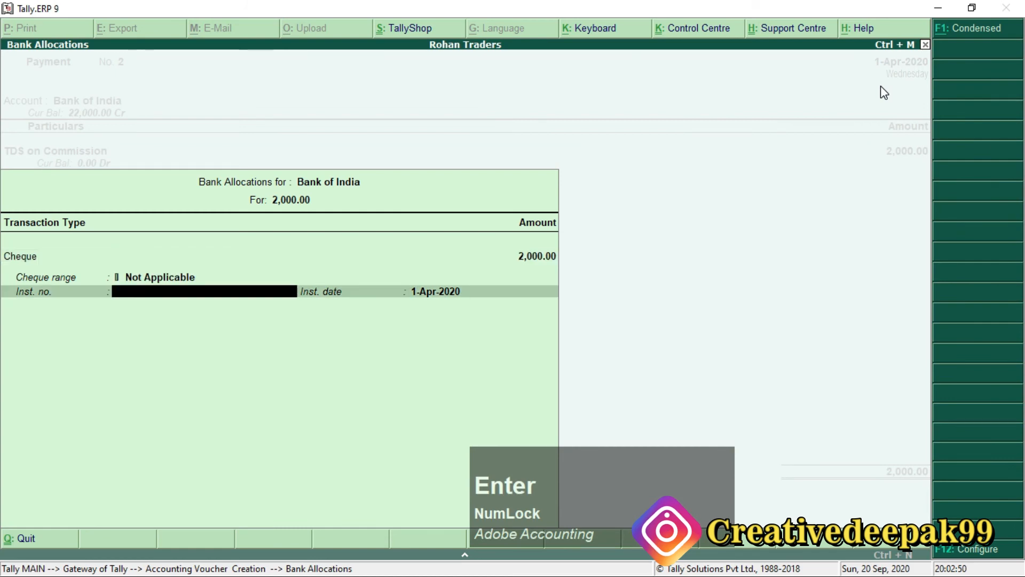
pyautogui.press('Return')
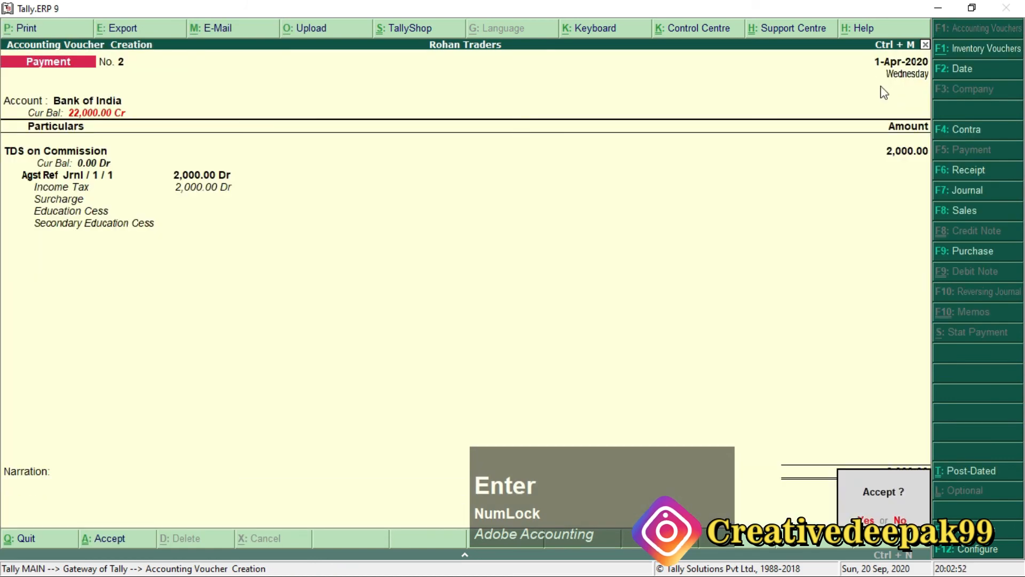
pyautogui.press('Return')
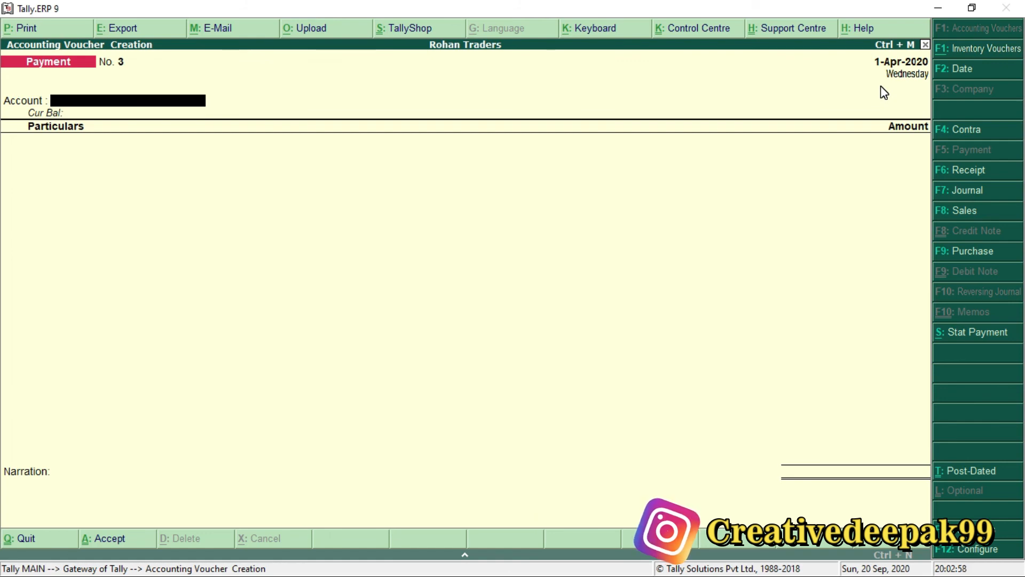
# Reopen the saved TDS payment voucher and preview its TDS challan printout with the payment advice date set to 1-Apr-2020.
pyautogui.press('pageup')
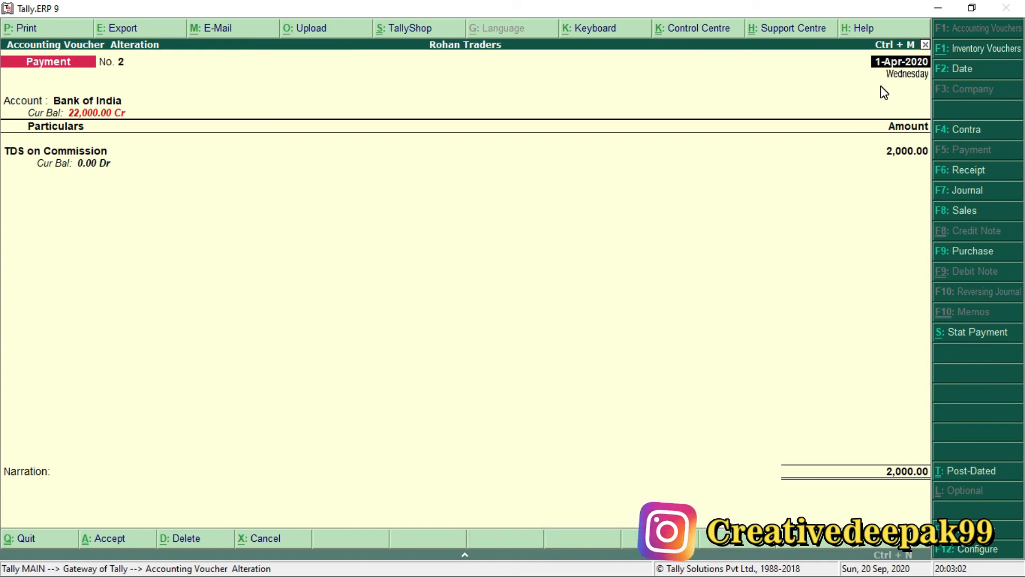
pyautogui.hotkey('alt', 'p')
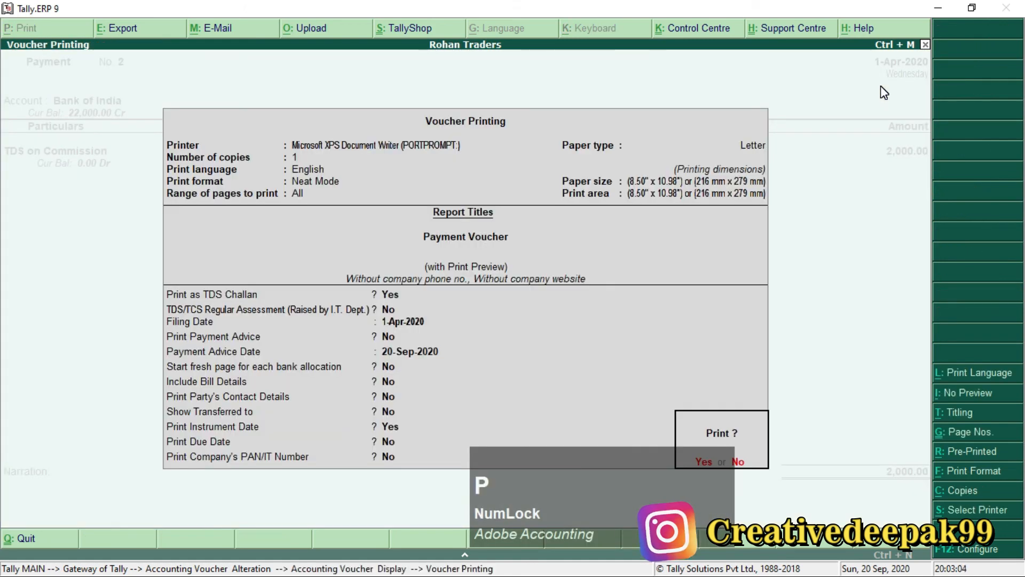
pyautogui.press('Return')
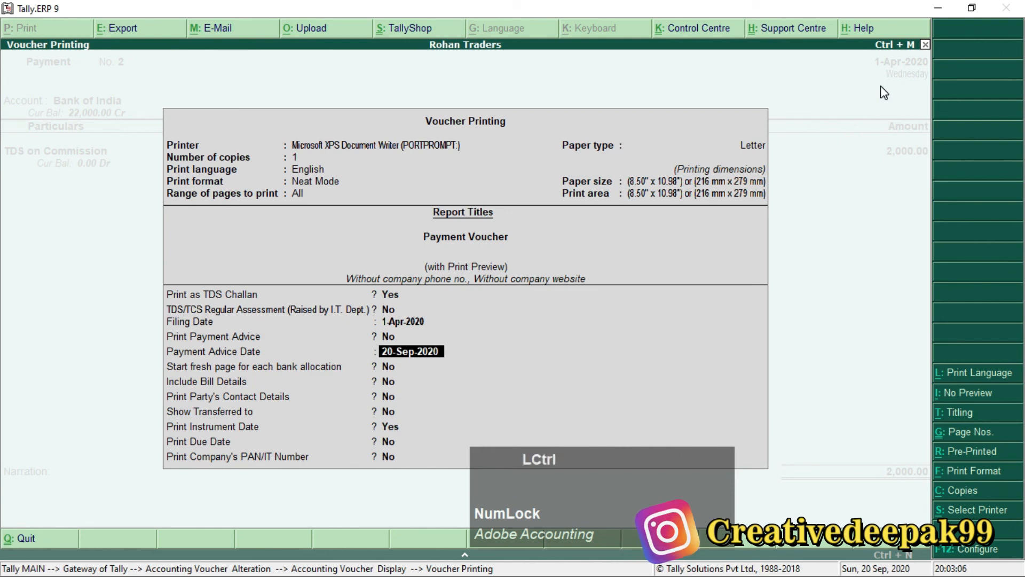
pyautogui.hotkey('ctrl', '2')
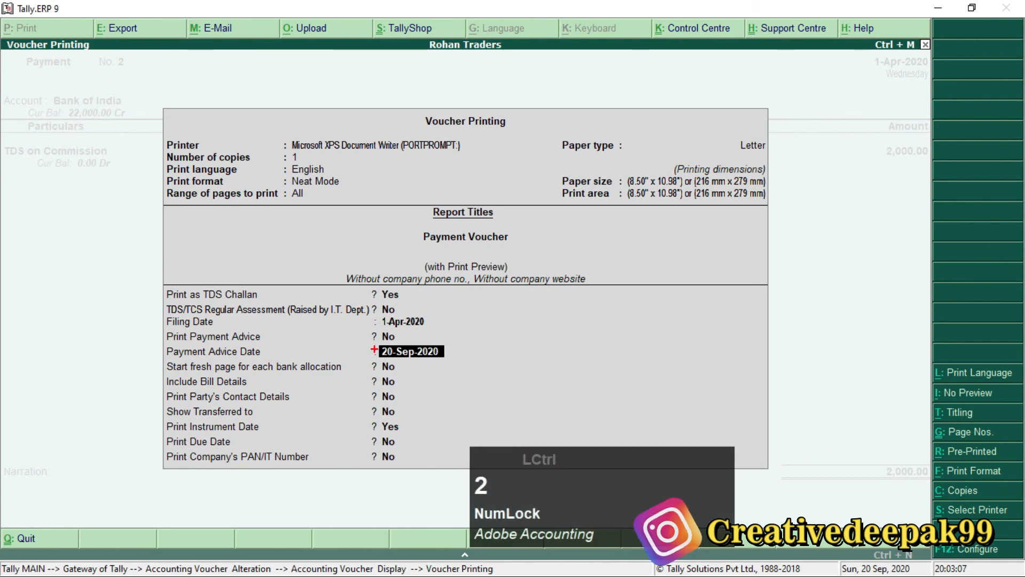
pyautogui.moveTo(374, 342); pyautogui.dragTo(459, 363)
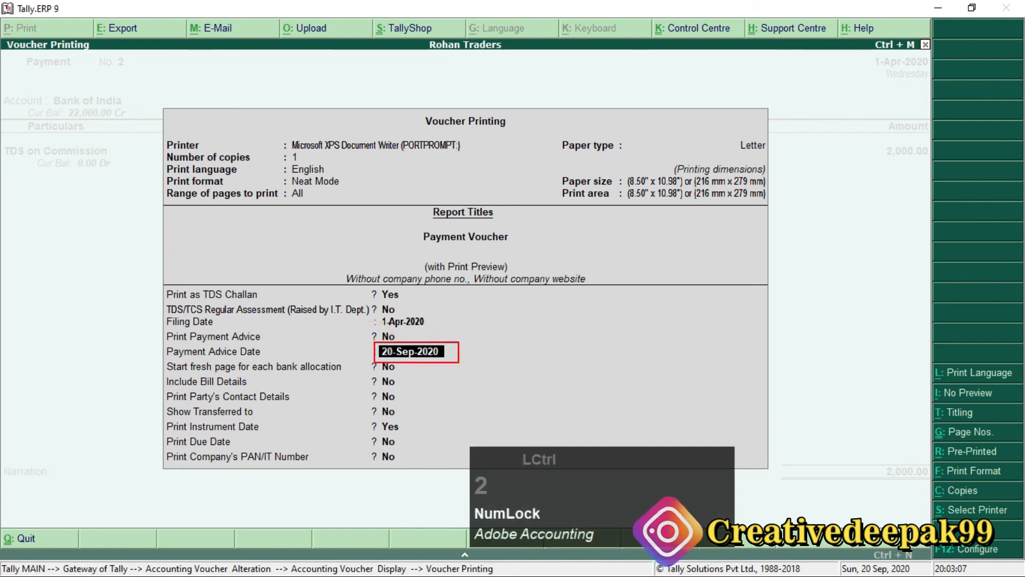
pyautogui.press('Escape')
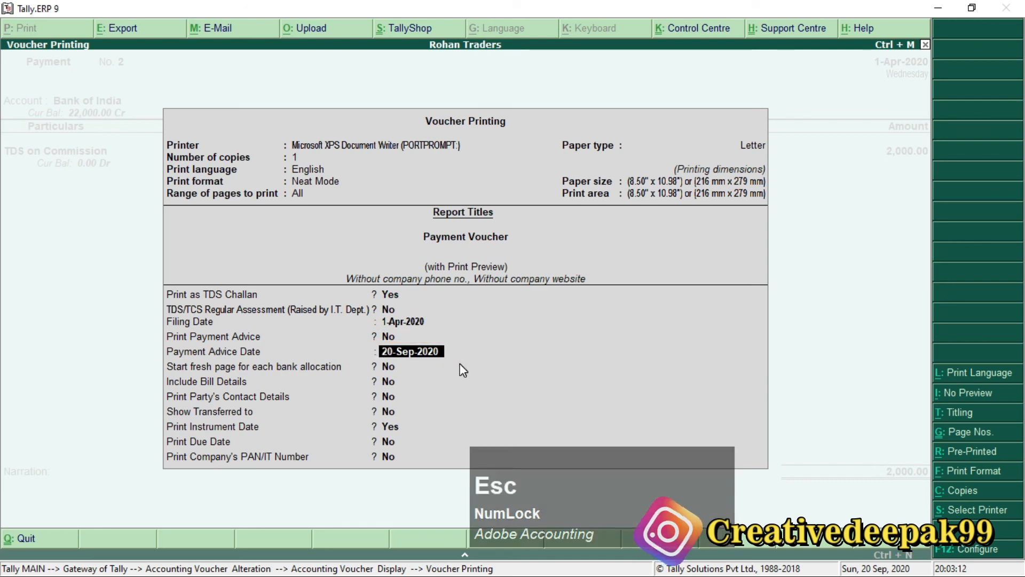
pyautogui.write('1')
pyautogui.press('Return')
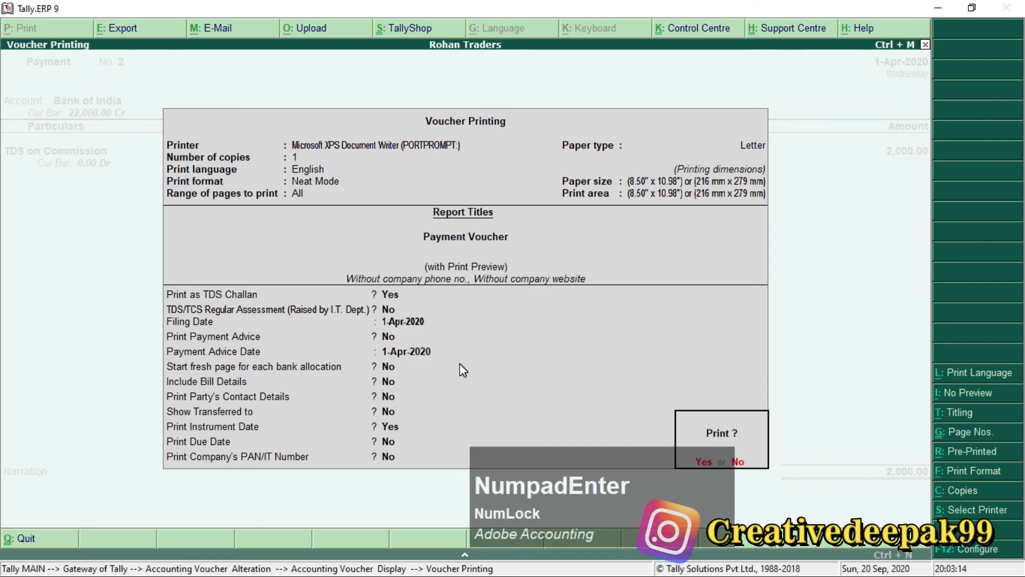
pyautogui.press('Return')
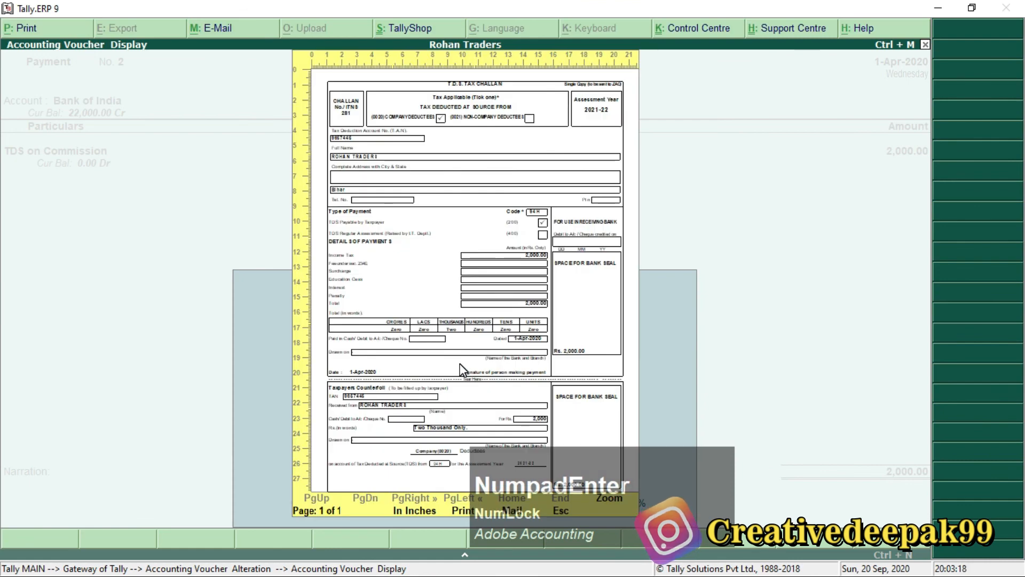
# Examine the enlarged T.D.S. Tax Challan, from its heading and deductee details through the payment details to the taxpayer's counterfoil.
pyautogui.press('z')
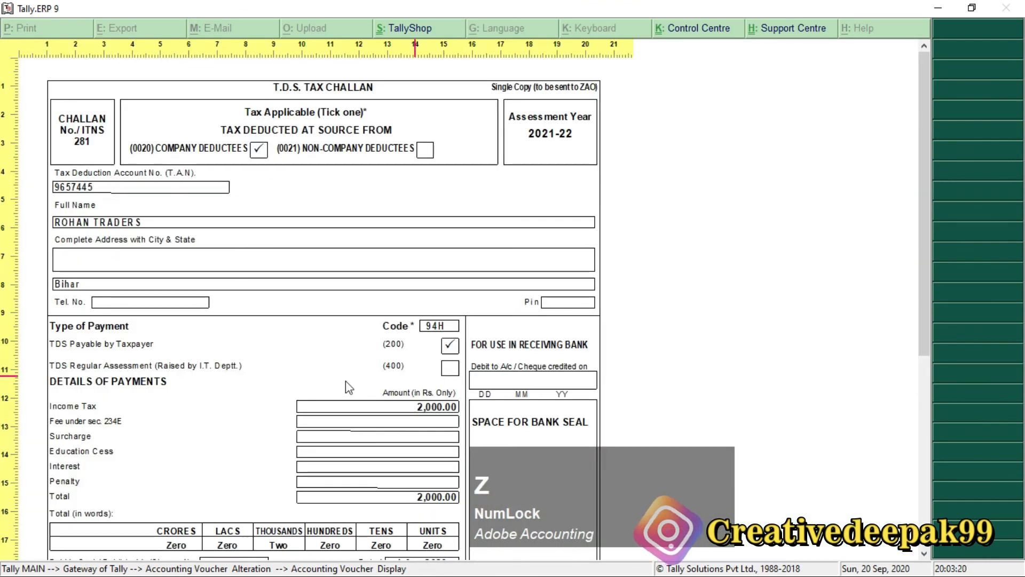
pyautogui.scroll(-3, 335, 279)
pyautogui.scroll(3, 334, 278)
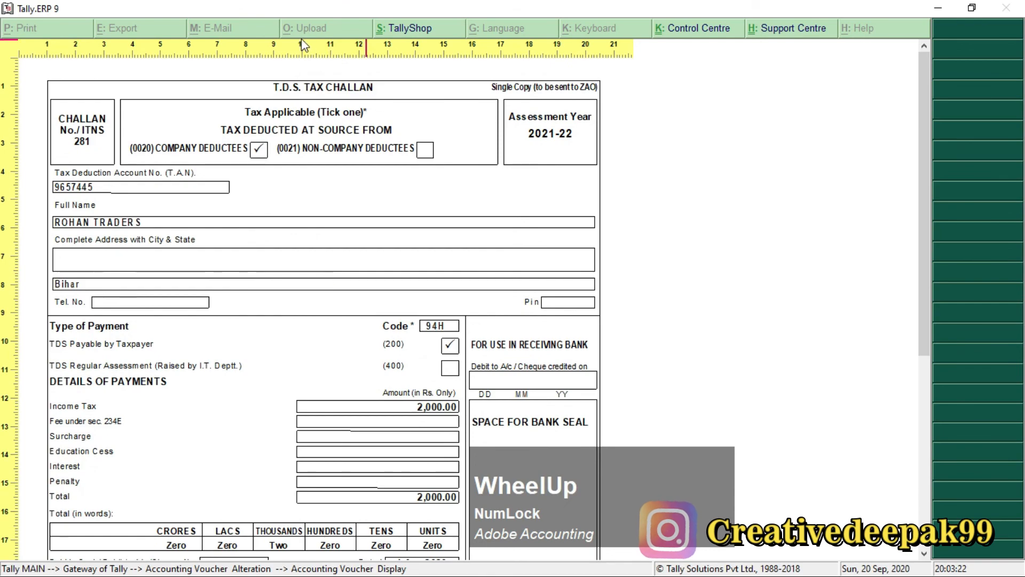
pyautogui.press('ctrl')
pyautogui.press('2')
pyautogui.moveTo(261, 75); pyautogui.dragTo(387, 104)
pyautogui.scroll(2, 328, 89)
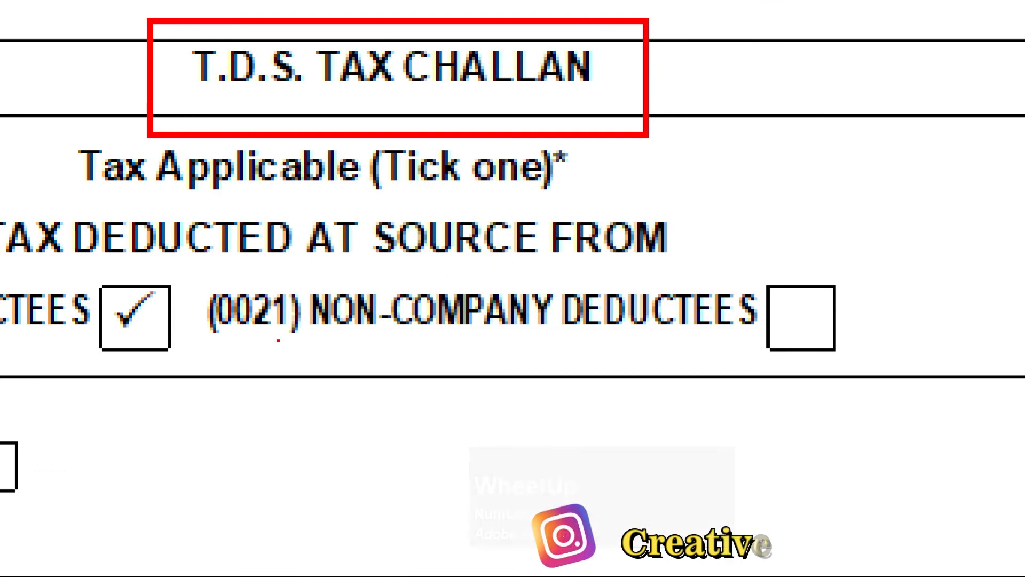
pyautogui.press('Escape')
pyautogui.scroll(-2, 357, 291)
pyautogui.scroll(-5, 357, 291)
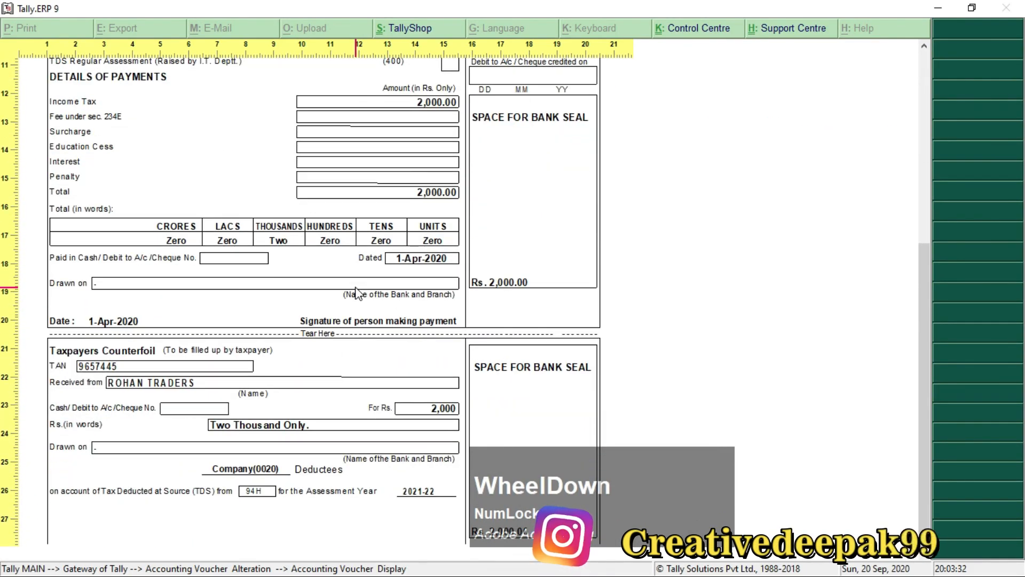
pyautogui.scroll(4, 357, 292)
pyautogui.scroll(2, 357, 292)
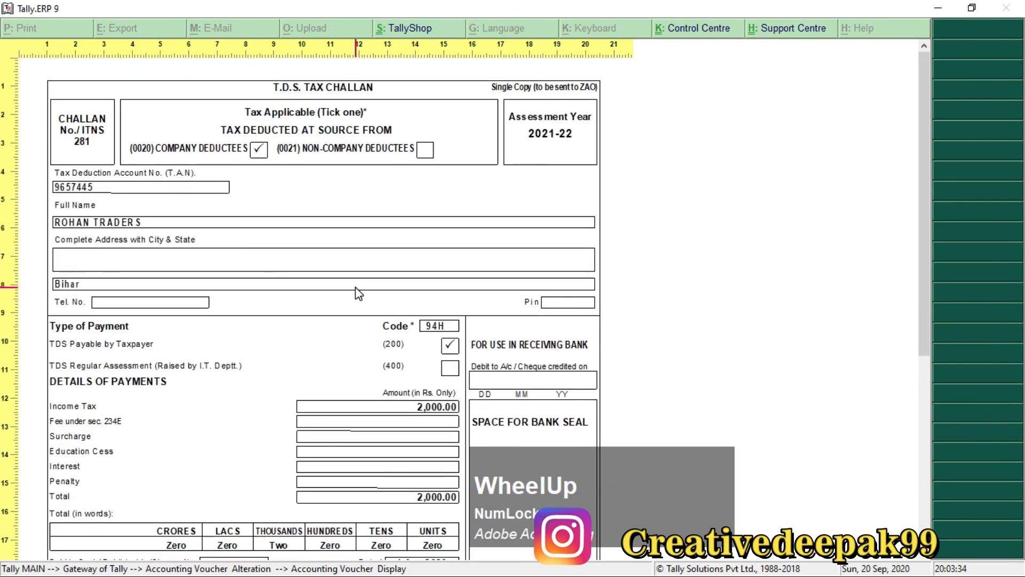
# Close the challan preview and the payment vouchers, returning to the Gateway of Tally.
pyautogui.press('Escape')
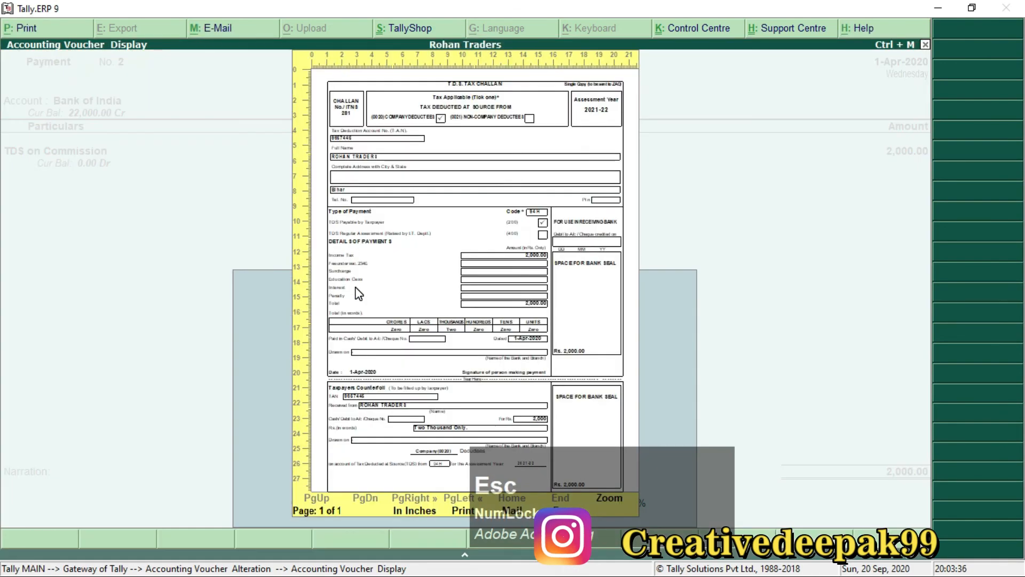
pyautogui.press('Escape')
pyautogui.press('Escape')
pyautogui.press('Escape')
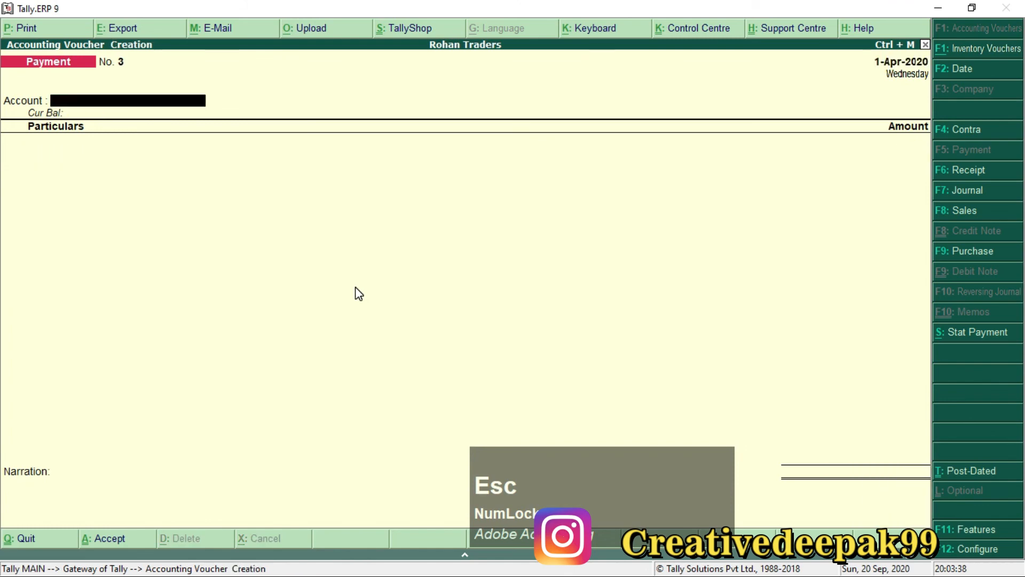
pyautogui.press('Escape')
pyautogui.press('Escape')
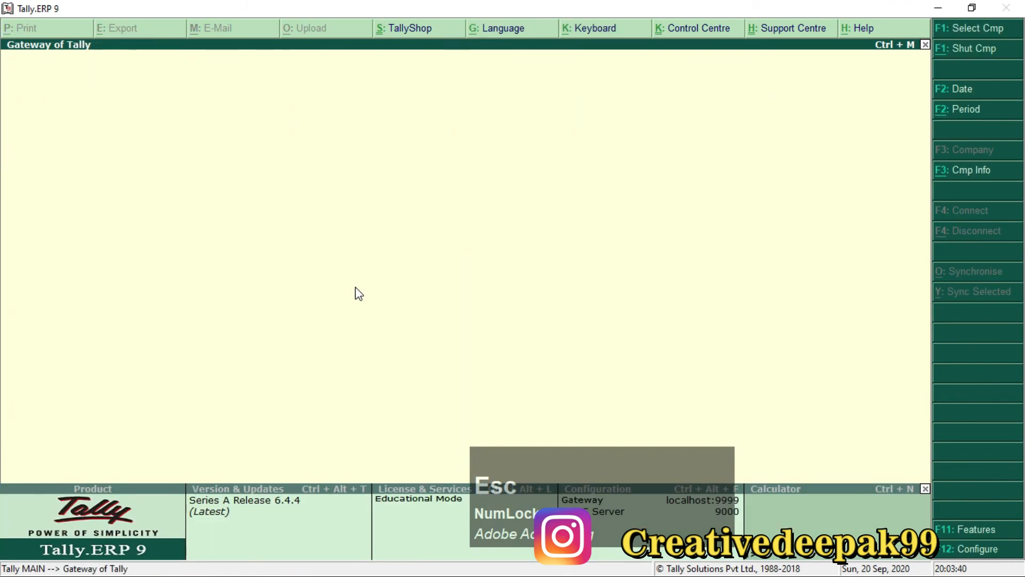
pyautogui.press('Escape')
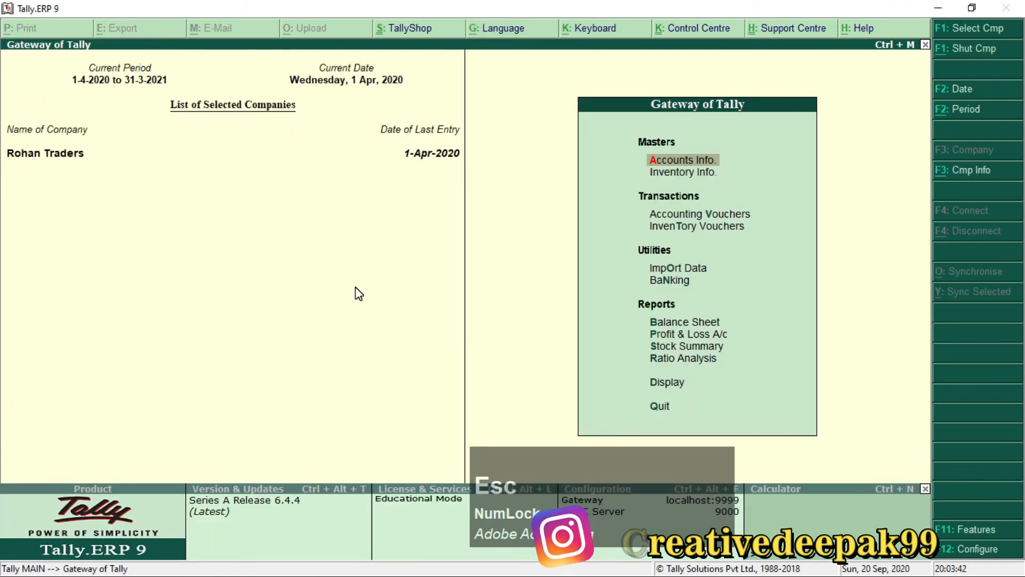